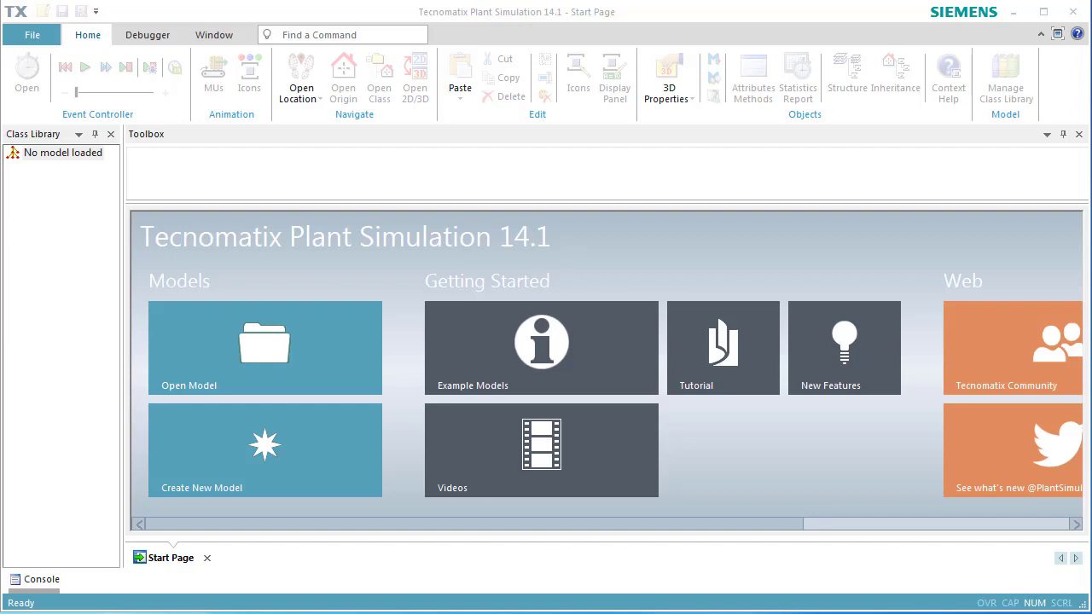
Create a new 3D model and maximize its frame window
left_click(303, 448)
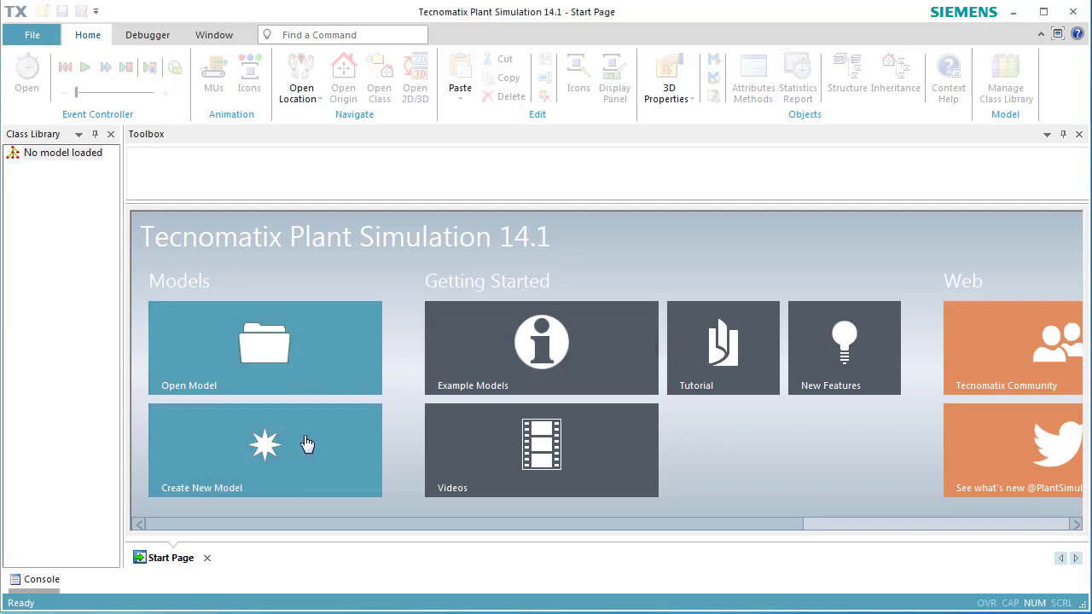
left_click(307, 443)
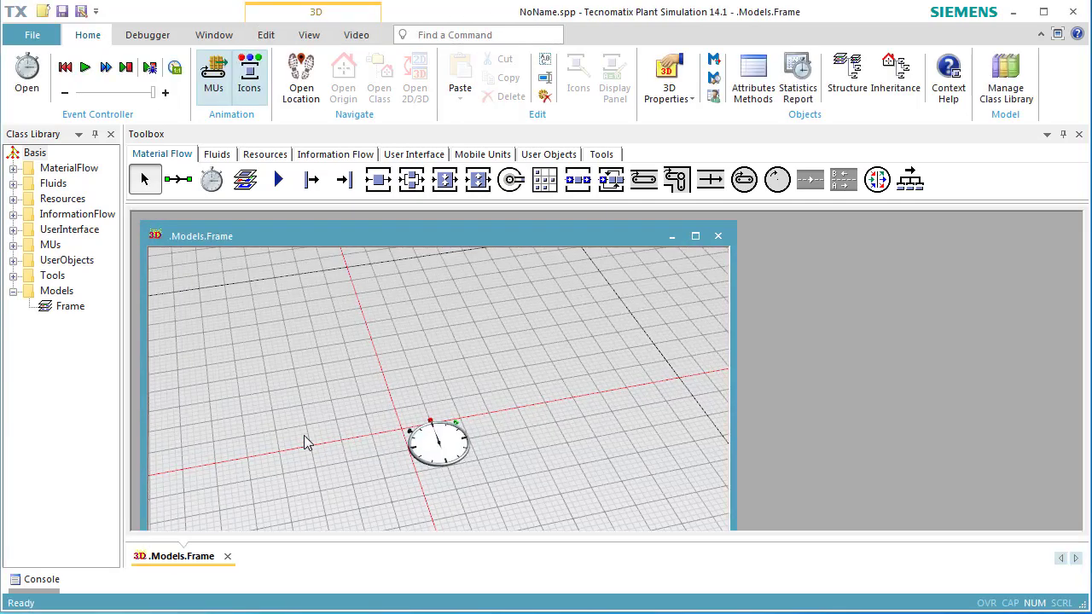
left_click(695, 237)
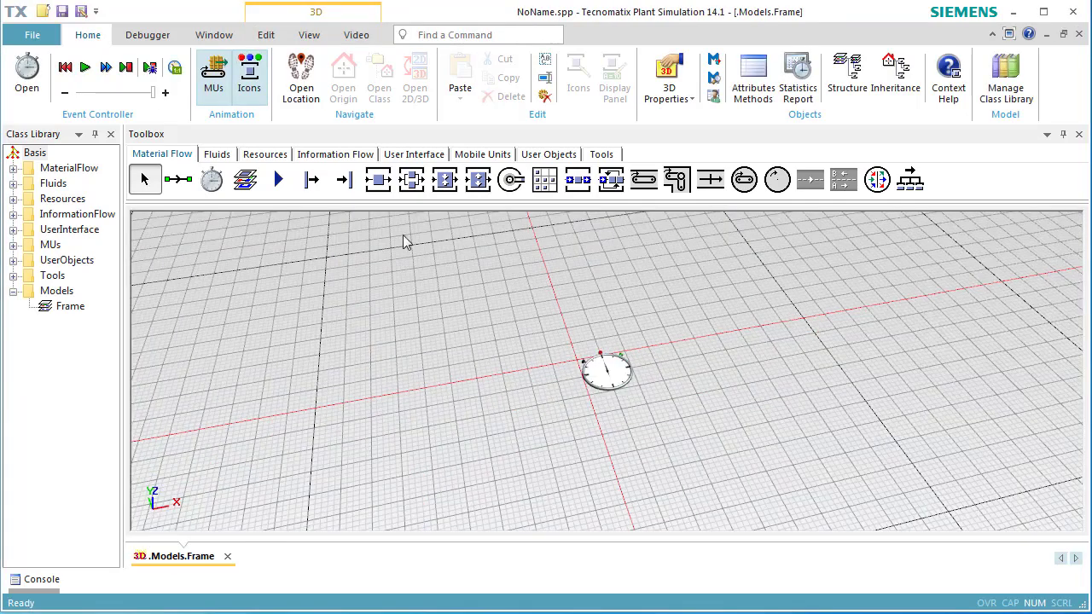
Expand the UserObjects folder in the class library and open its Frame
left_click(51, 261)
left_click(13, 260)
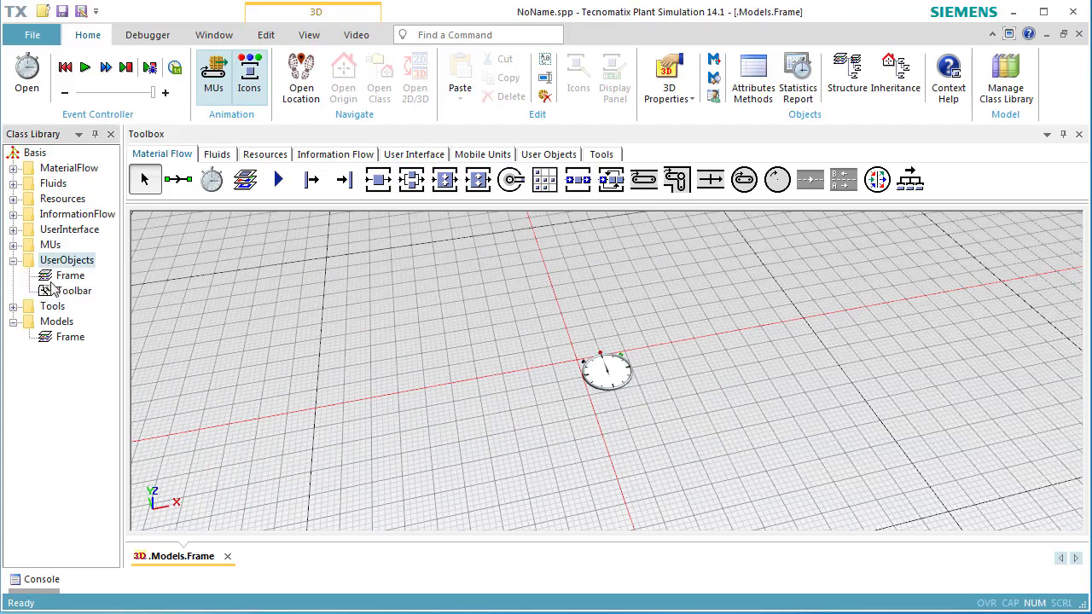
double_click(52, 278)
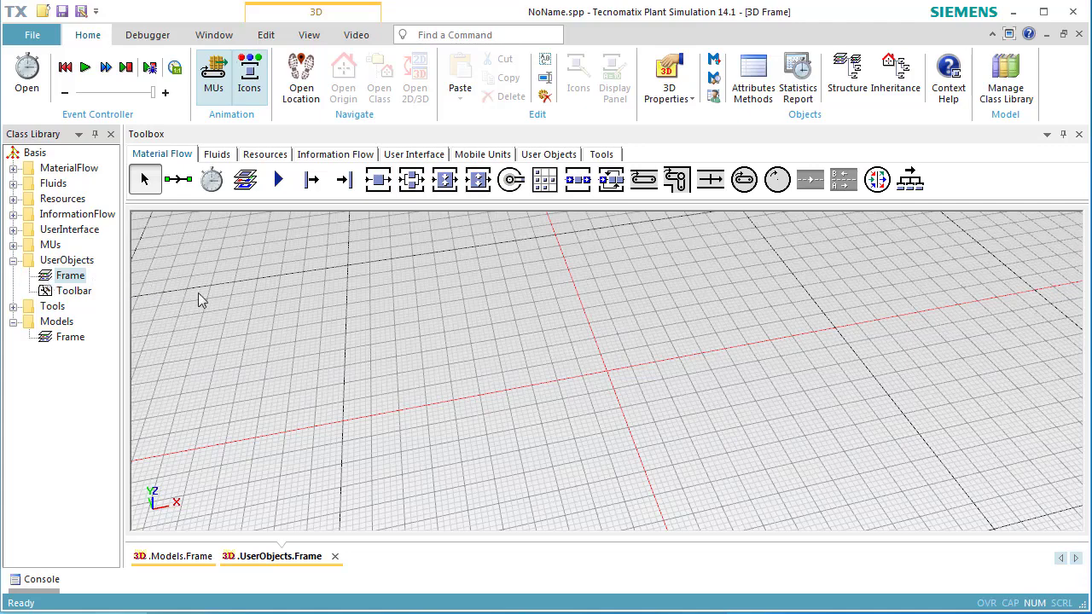
Insert a Station into the UserObjects frame near the grid origin
scroll(646, 353, "up", 5)
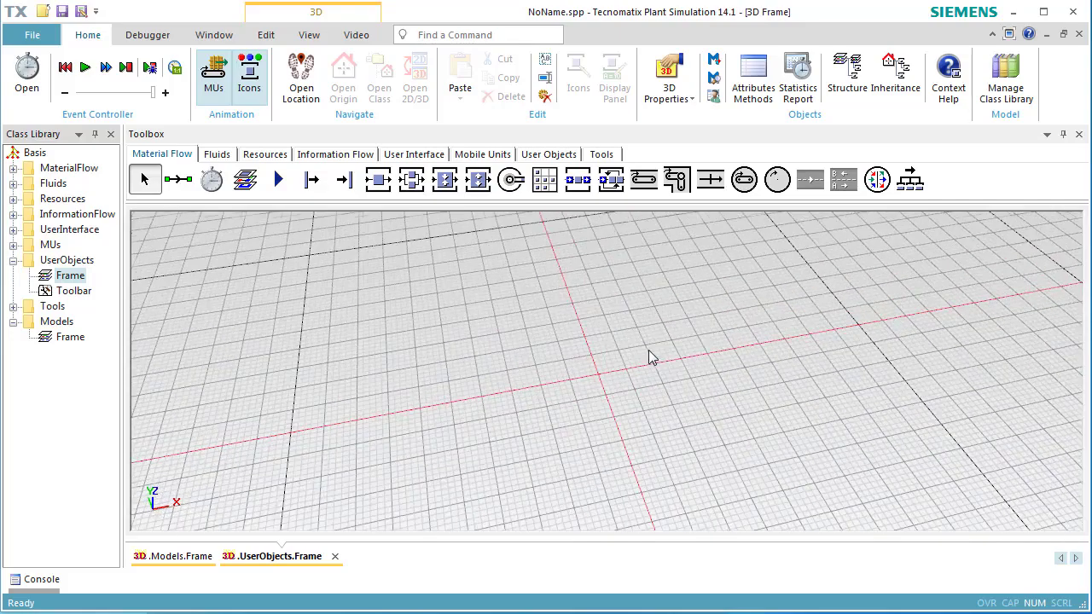
scroll(651, 352, "up", 1)
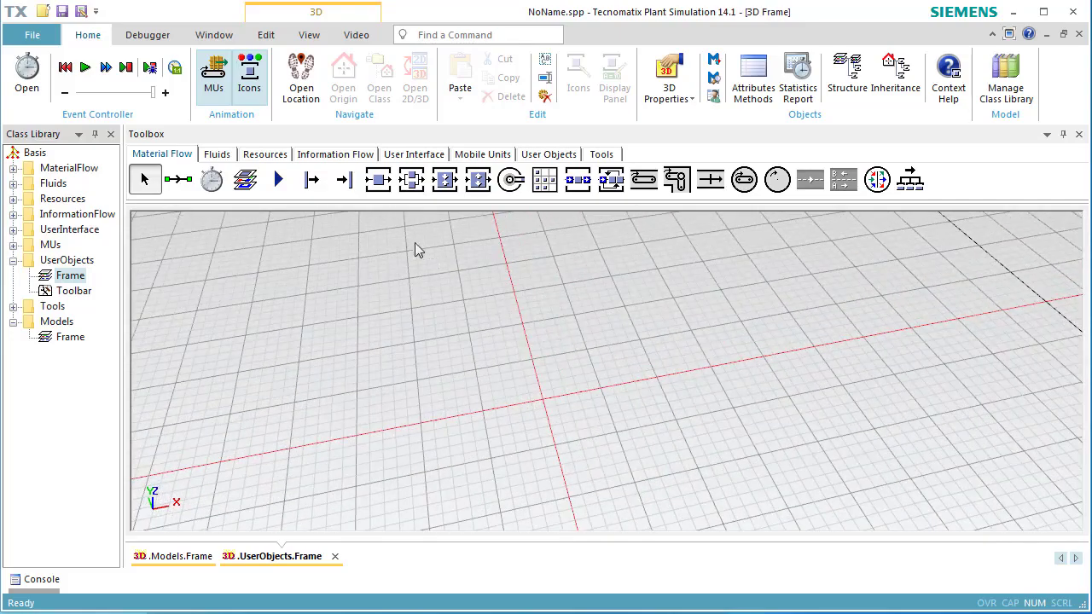
left_click(378, 180)
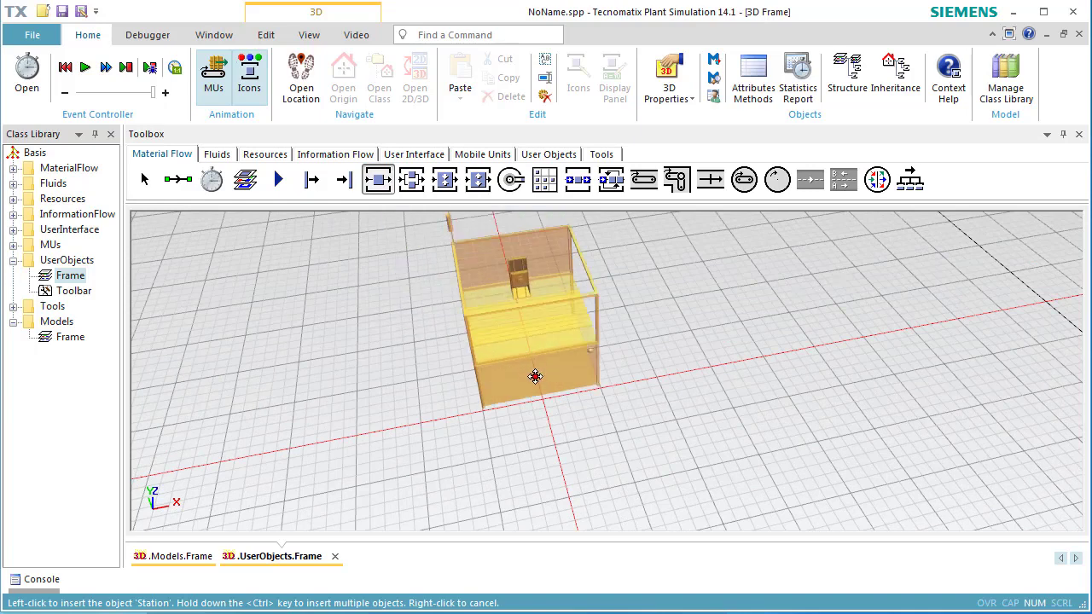
left_click(541, 389)
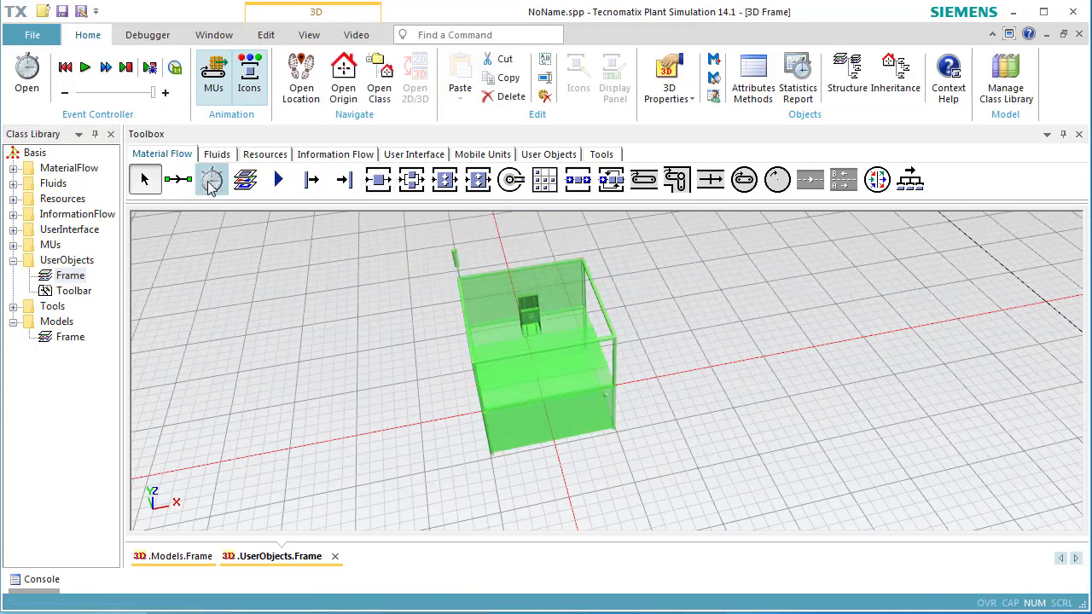
Insert two Interface objects along the X axis, one on each side of the Station
left_click(277, 181)
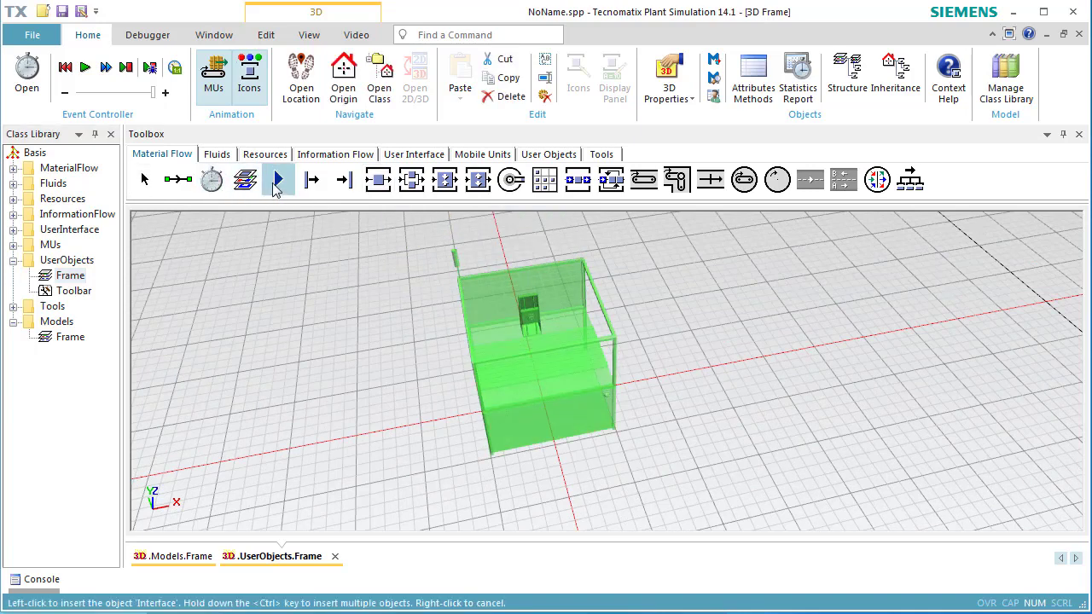
left_click(431, 437)
left_click(656, 380)
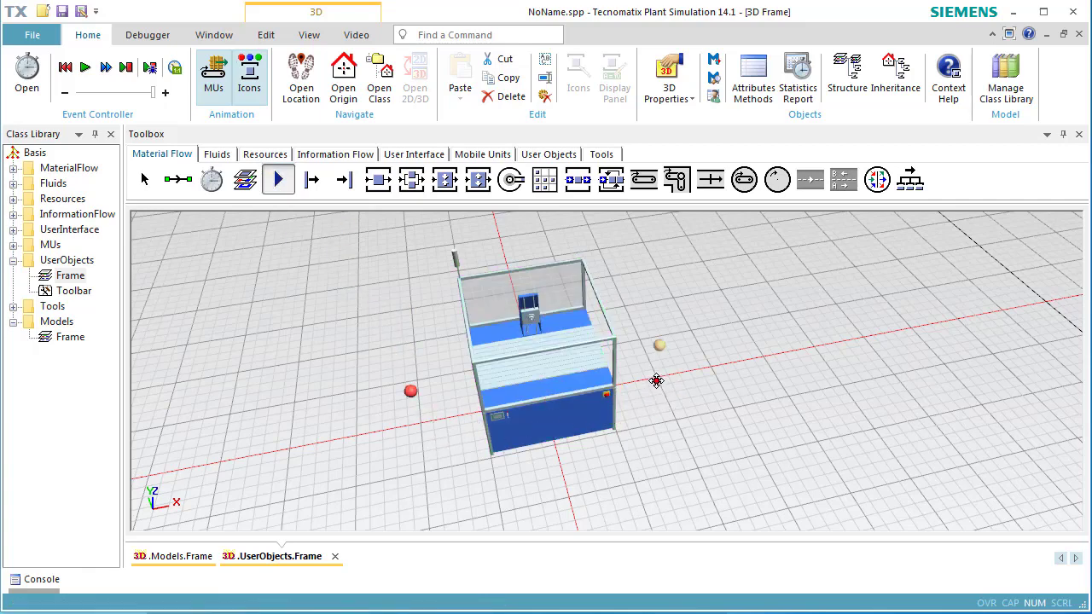
Connect the left Interface to the Station and the Station to the right Interface
left_click(180, 182)
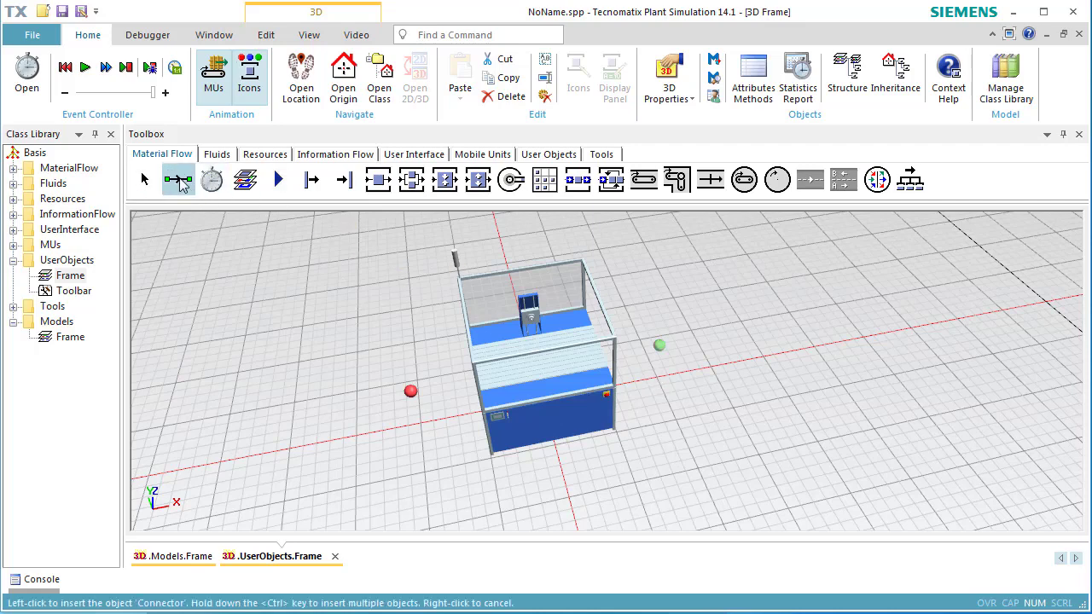
left_click(410, 390)
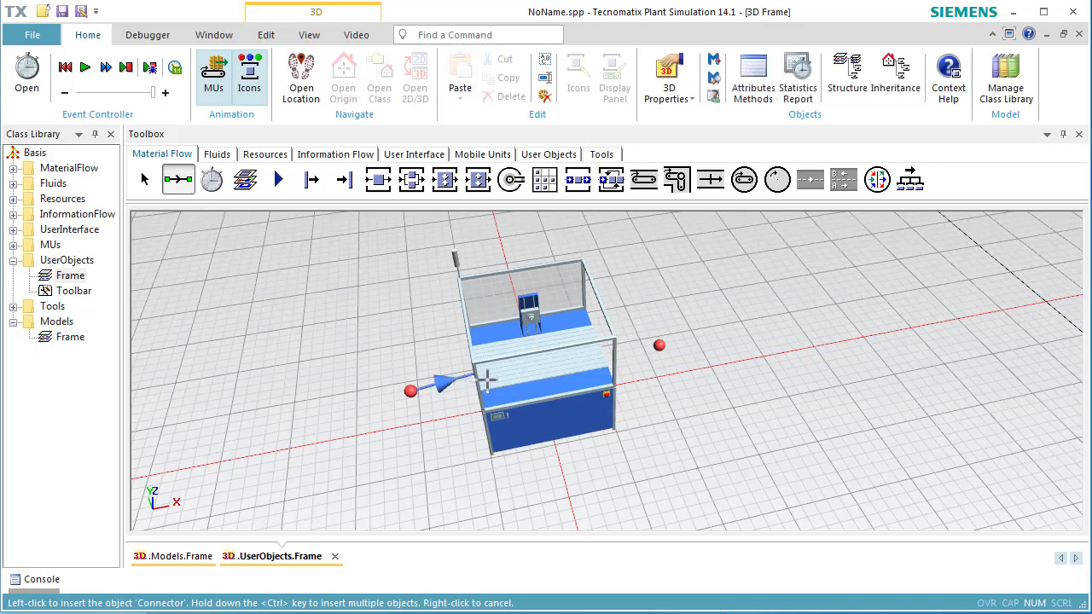
left_click(576, 370)
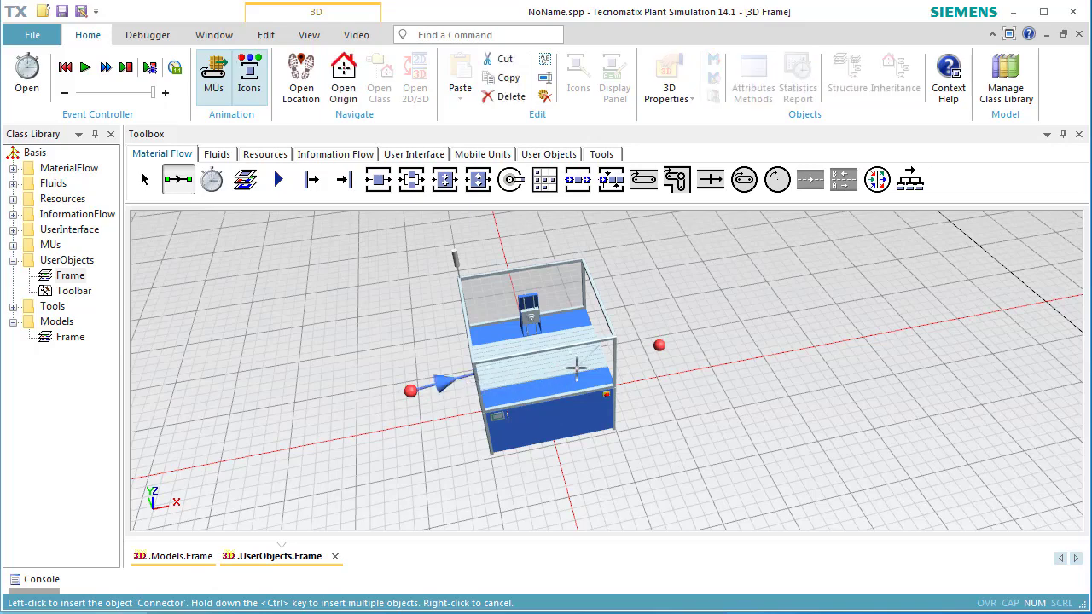
left_click(658, 345)
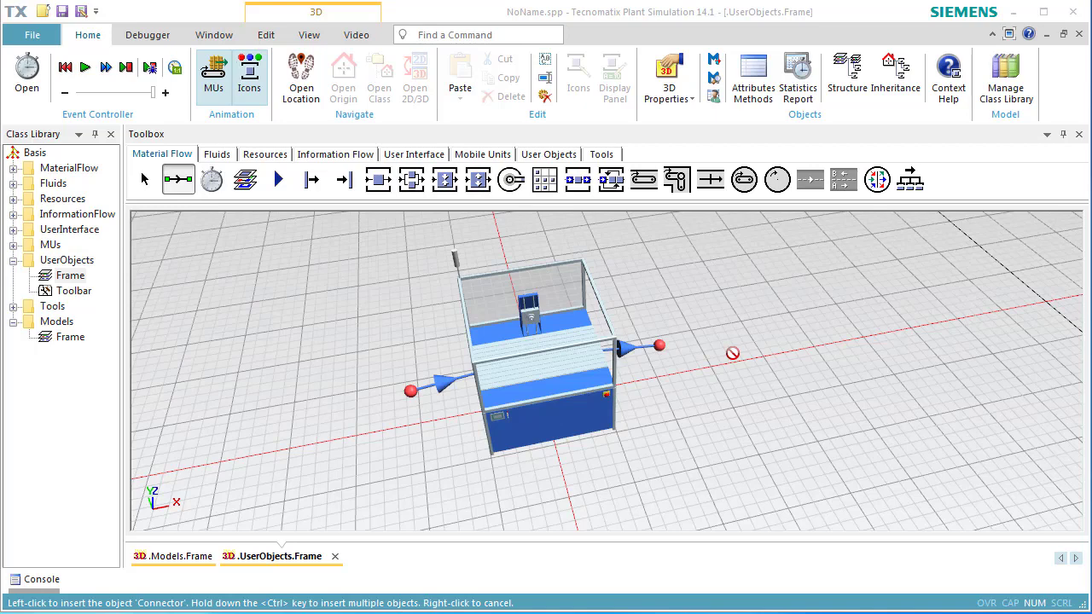
right_click(731, 353)
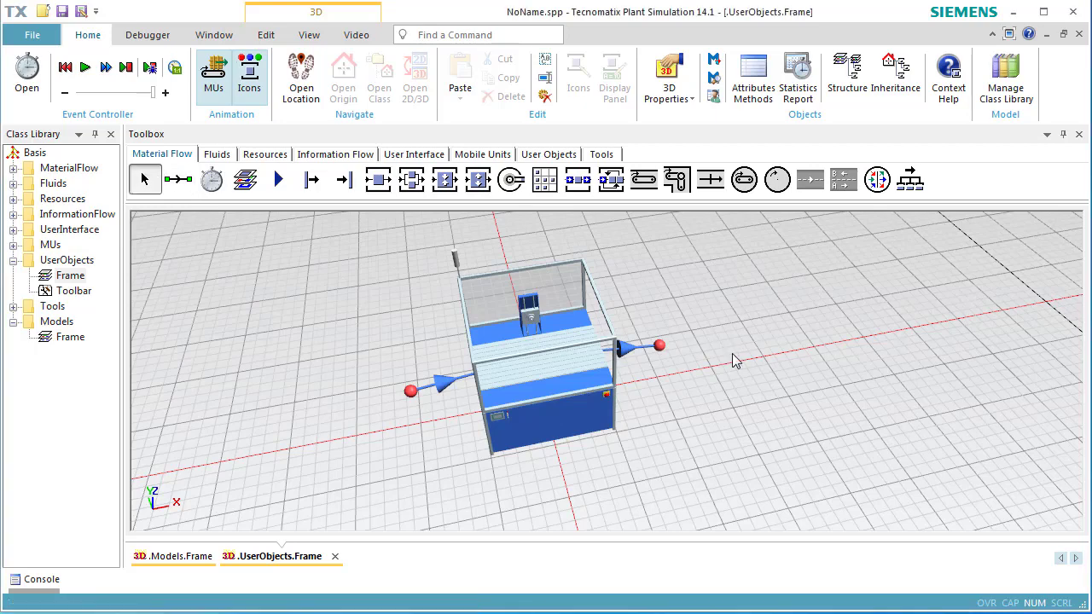
Open the Station in a new 3D window
left_click(550, 374)
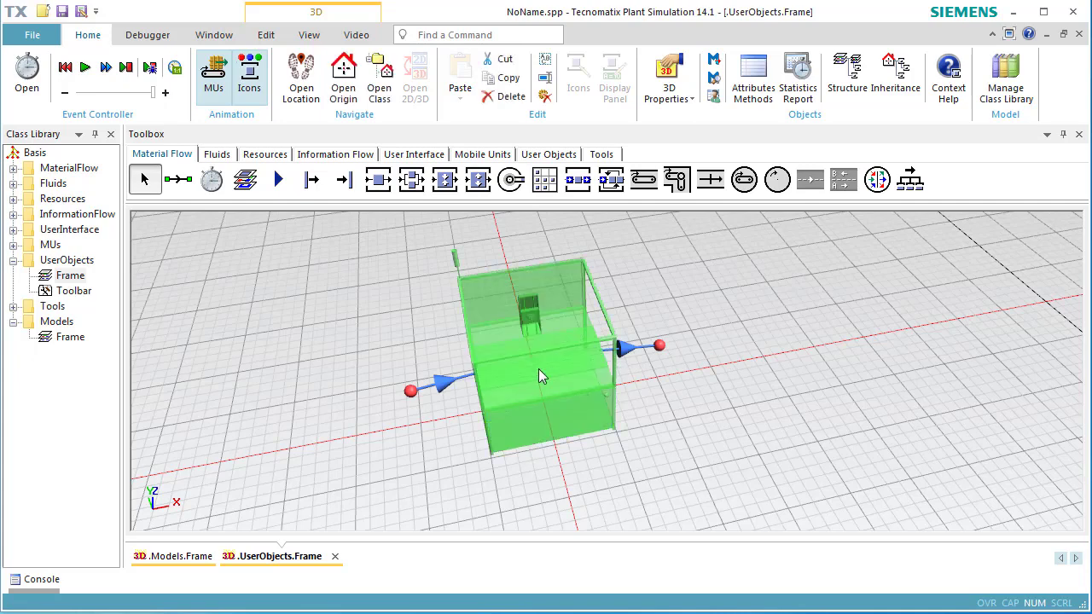
right_click(538, 368)
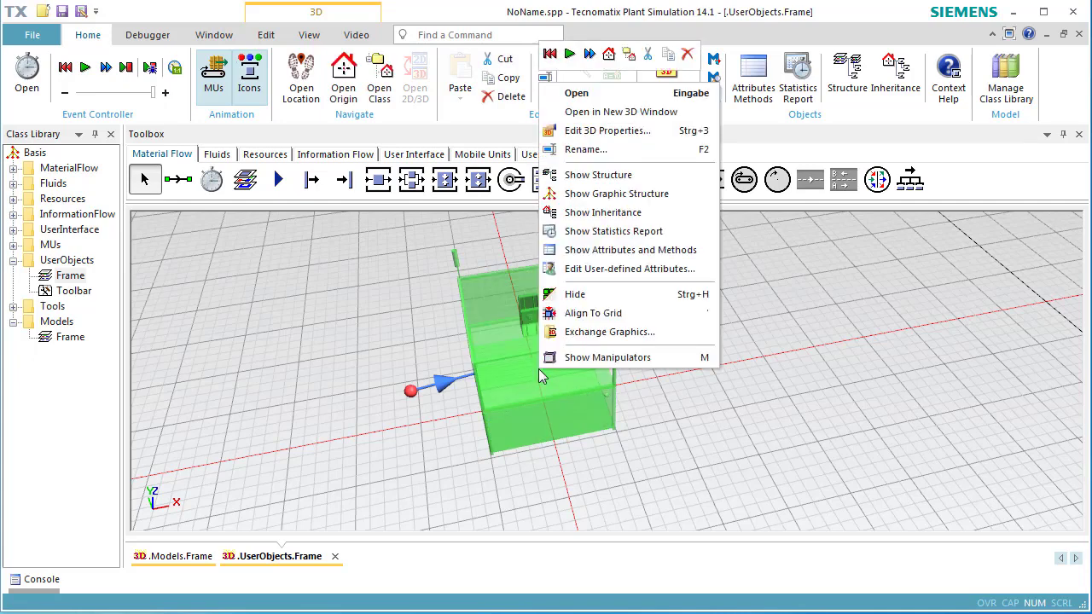
left_click(662, 114)
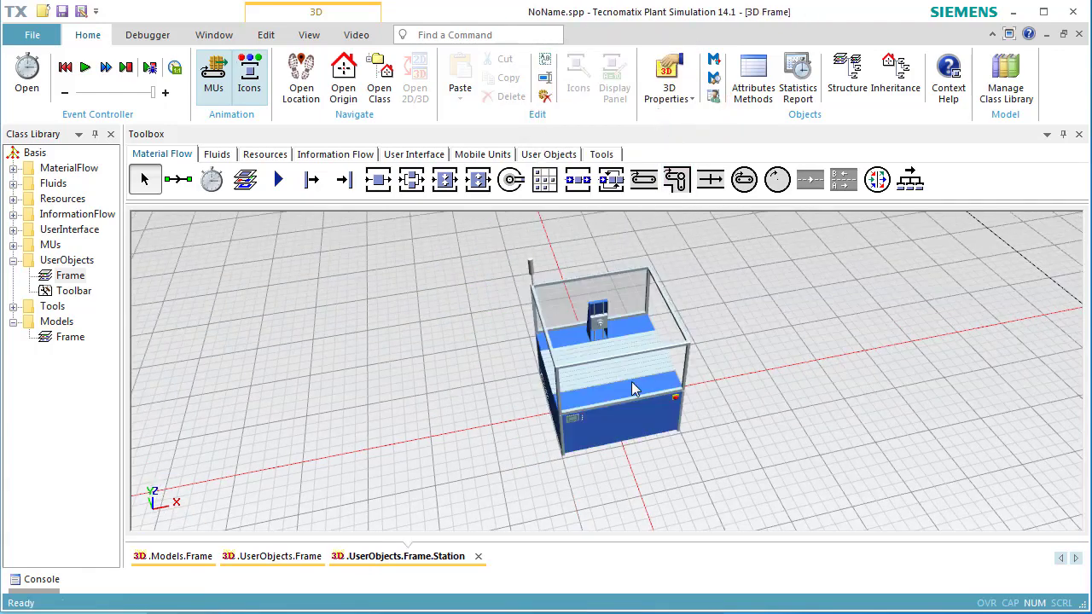
Start making the Station's default.tool graphic an animatable object and name it ToolHolder
scroll(597, 327, "up", 5)
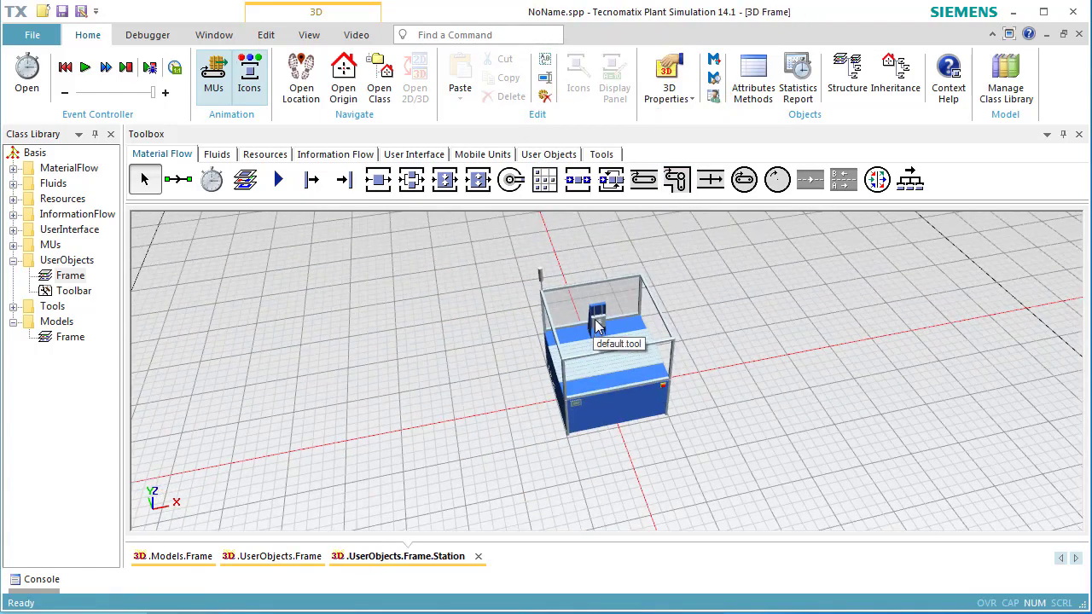
scroll(597, 325, "up", 6)
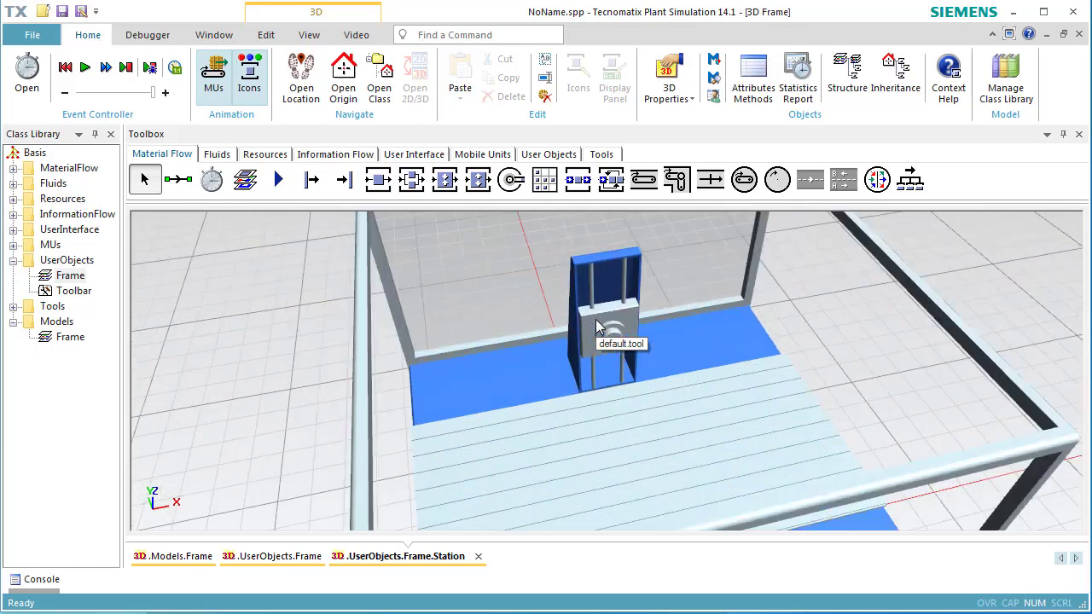
left_click(628, 295)
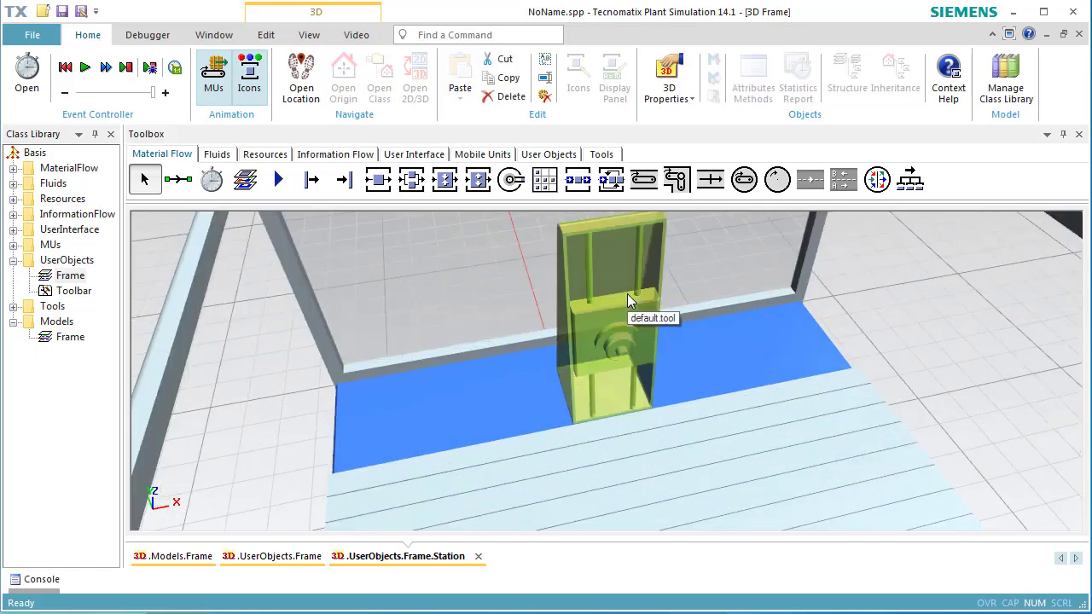
right_click(627, 293)
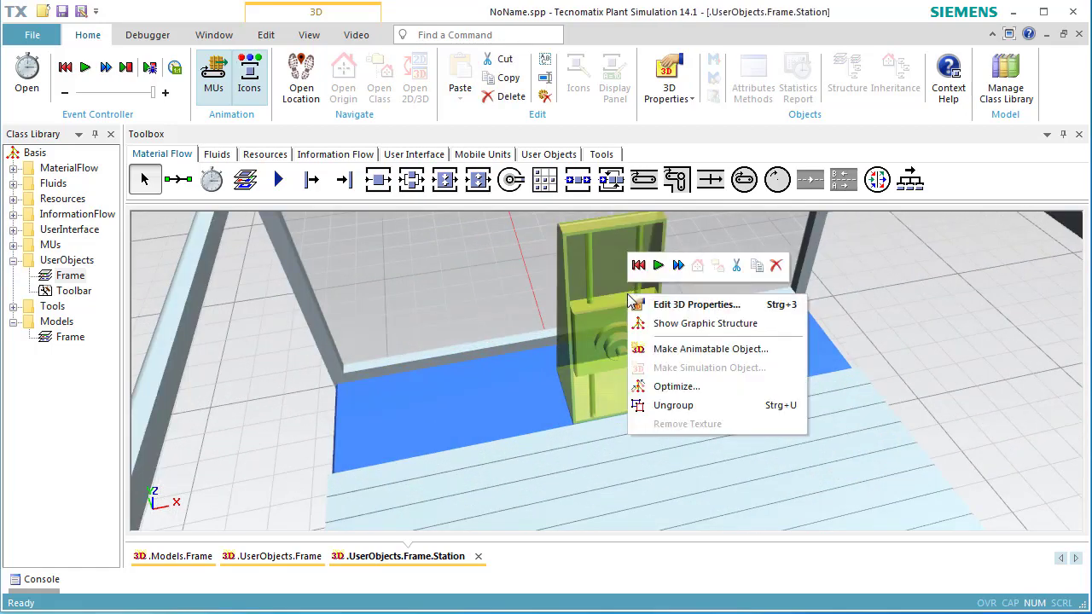
left_click(681, 351)
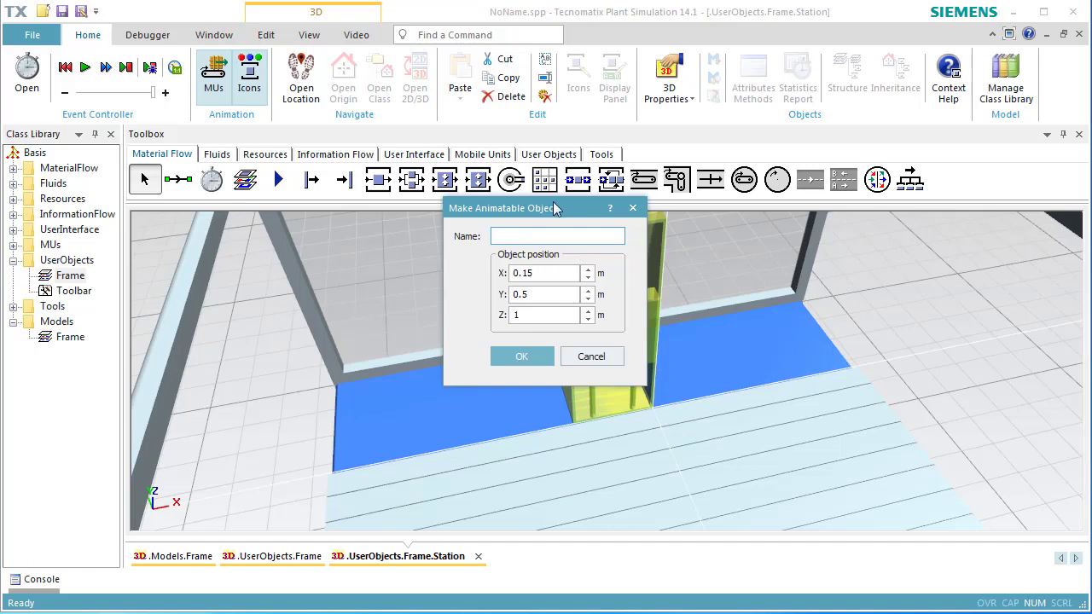
left_click_drag(556, 205, 843, 225)
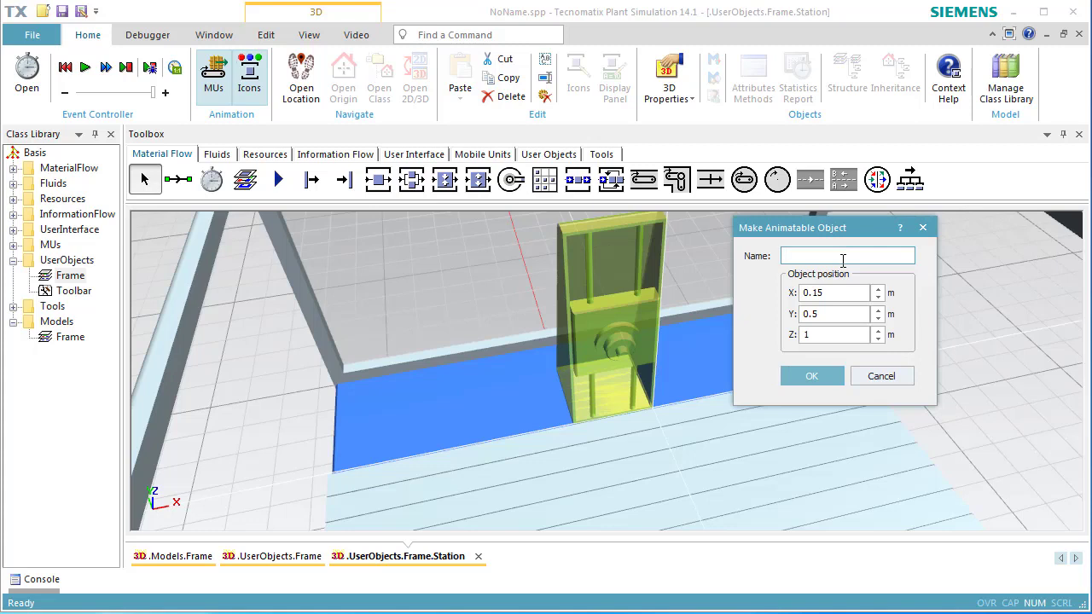
type("ToolHolder")
Set the animatable object's position to X 0 m and Y 0.6 m and create it
left_click(848, 294)
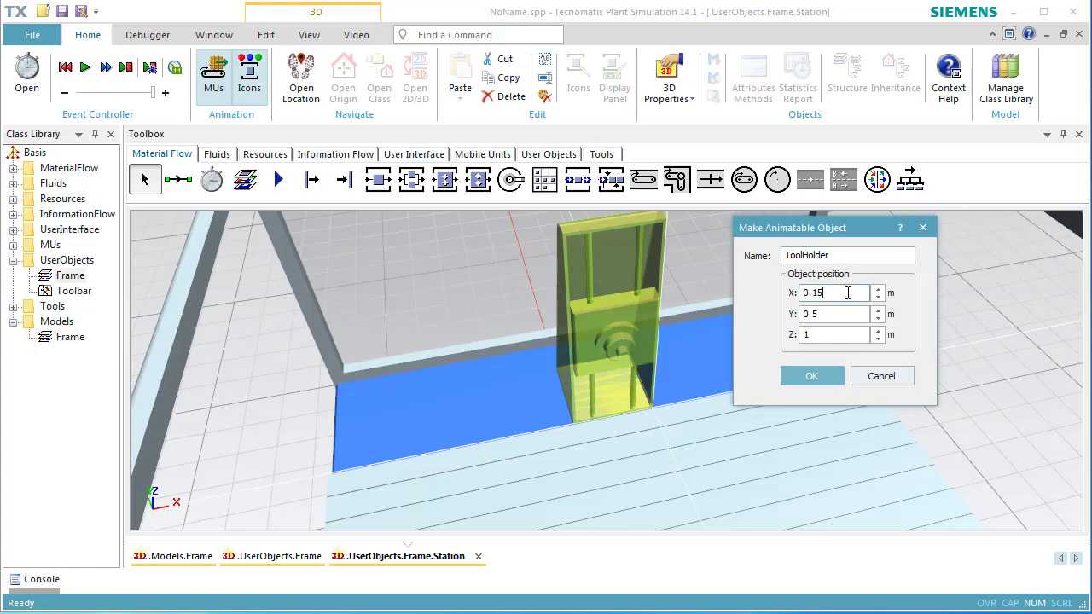
key("BackSpace")
key("BackSpace")
key("BackSpace")
key("BackSpace")
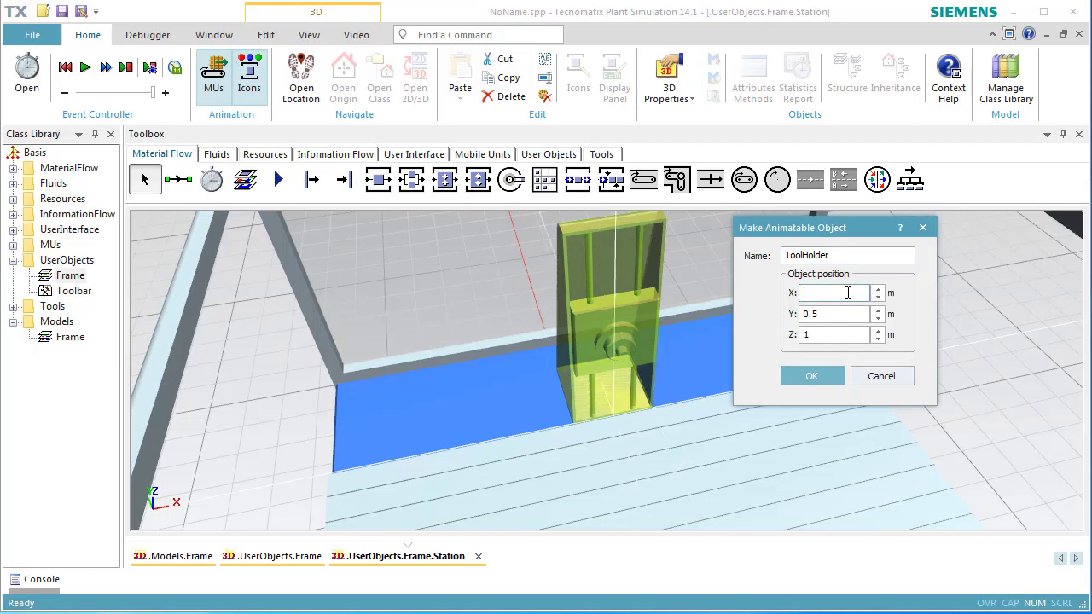
type("0")
left_click(849, 314)
key("BackSpace")
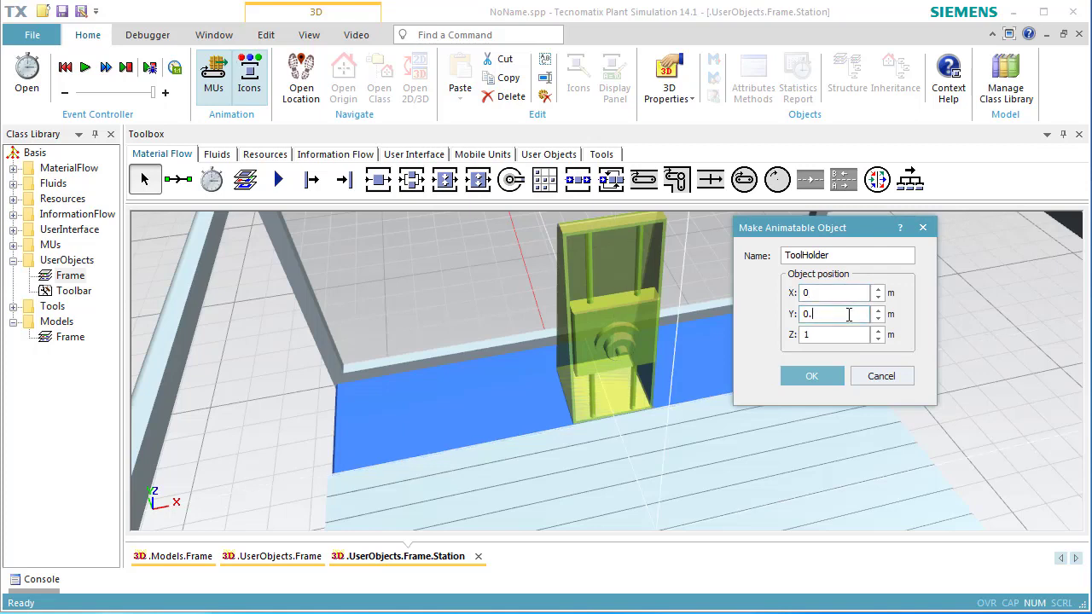
type("6")
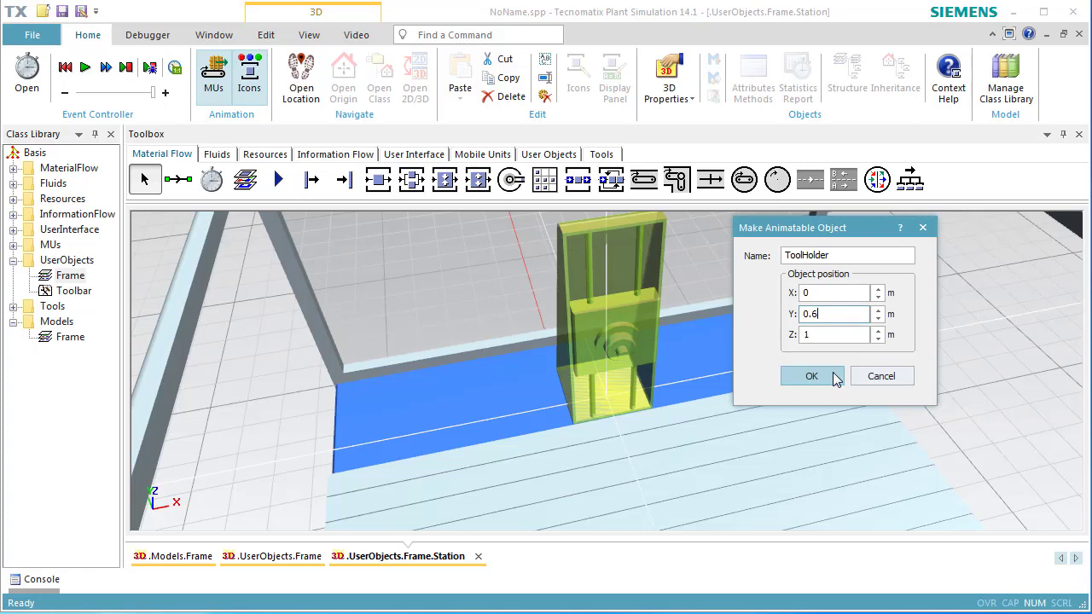
left_click(811, 376)
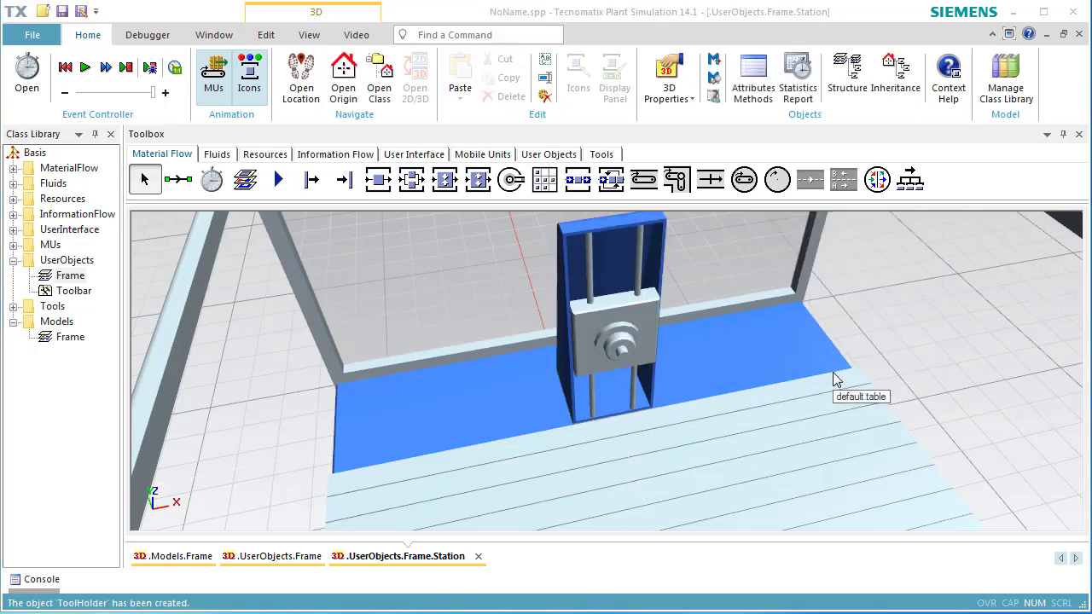
Turn off grid and object snapping and move the ToolHolder to the table's left end, at about X -0.84 m
left_click(620, 333)
left_click_drag(620, 333, 366, 360)
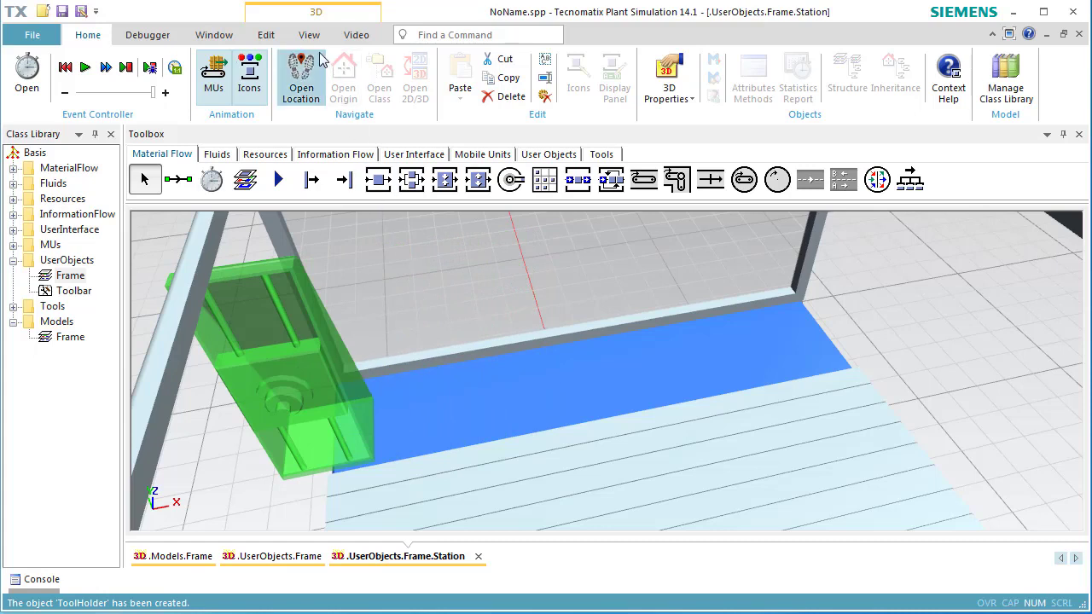
left_click(269, 38)
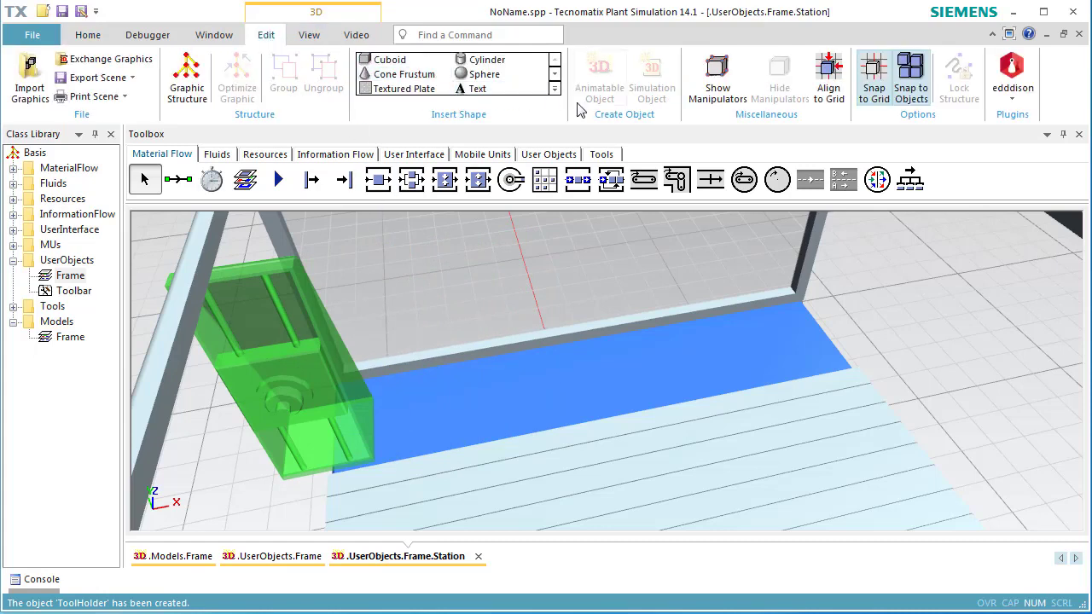
left_click(911, 78)
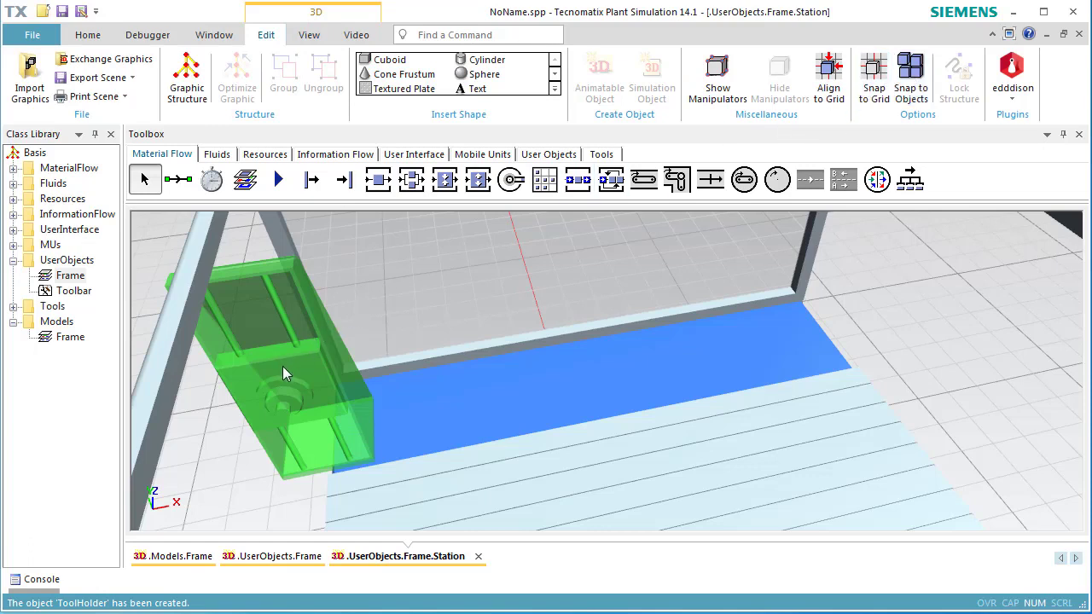
left_click_drag(289, 372, 348, 365)
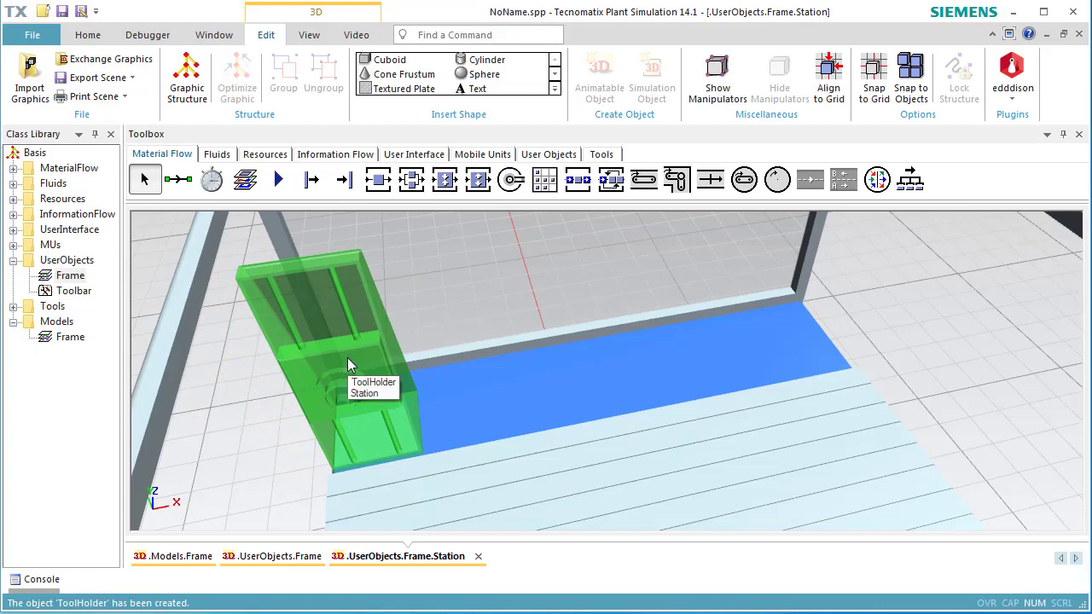
Check the ToolHolder's X position at the table's left end and again after moving it to the right end, at about X 0.81 m
double_click(348, 364)
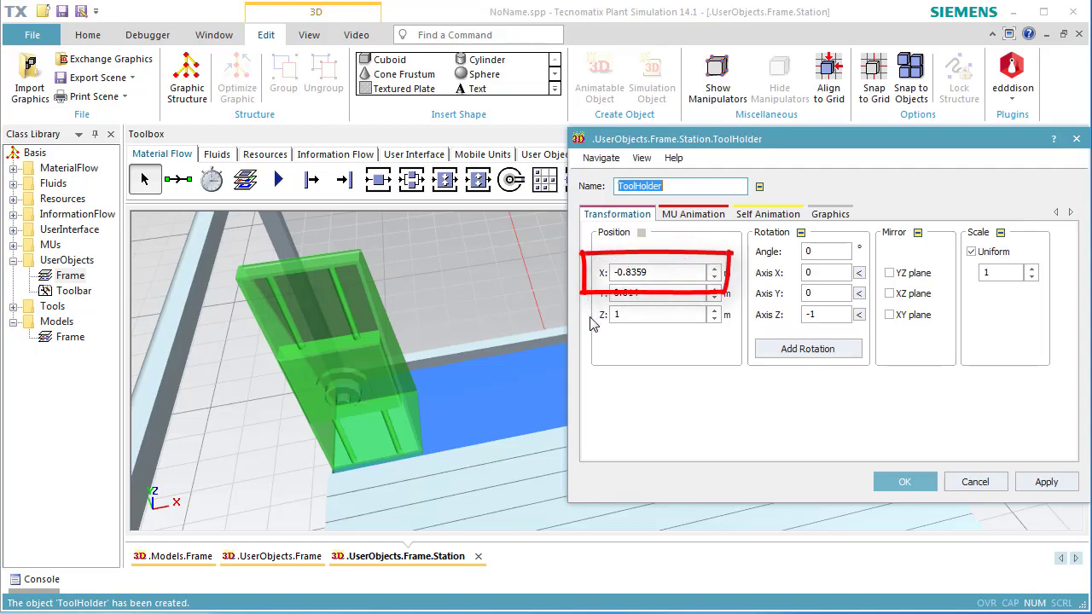
left_click(892, 484)
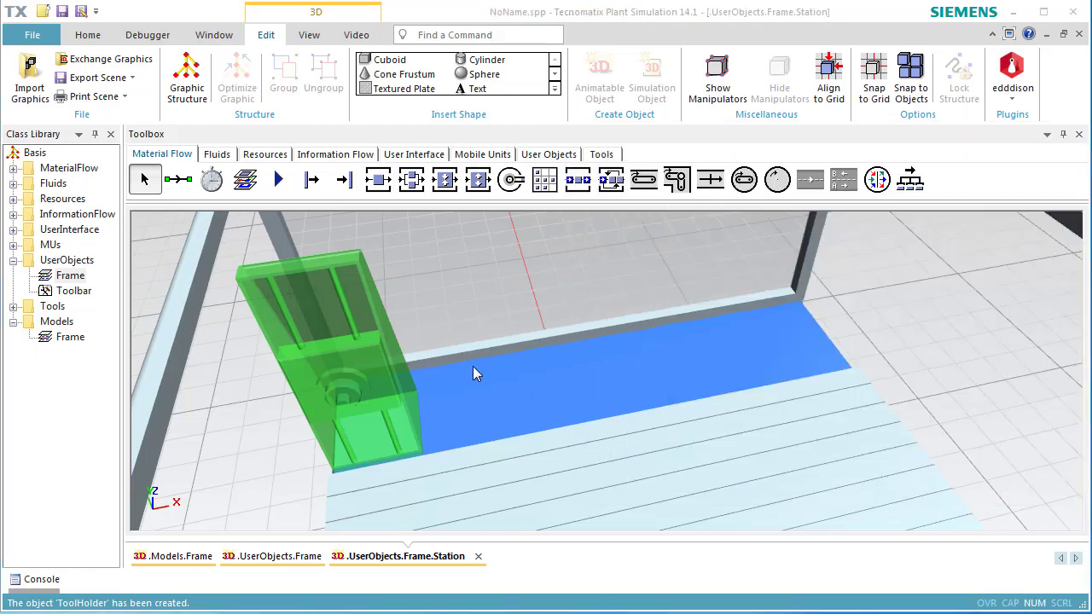
left_click_drag(369, 357, 867, 272)
left_click_drag(873, 271, 878, 270)
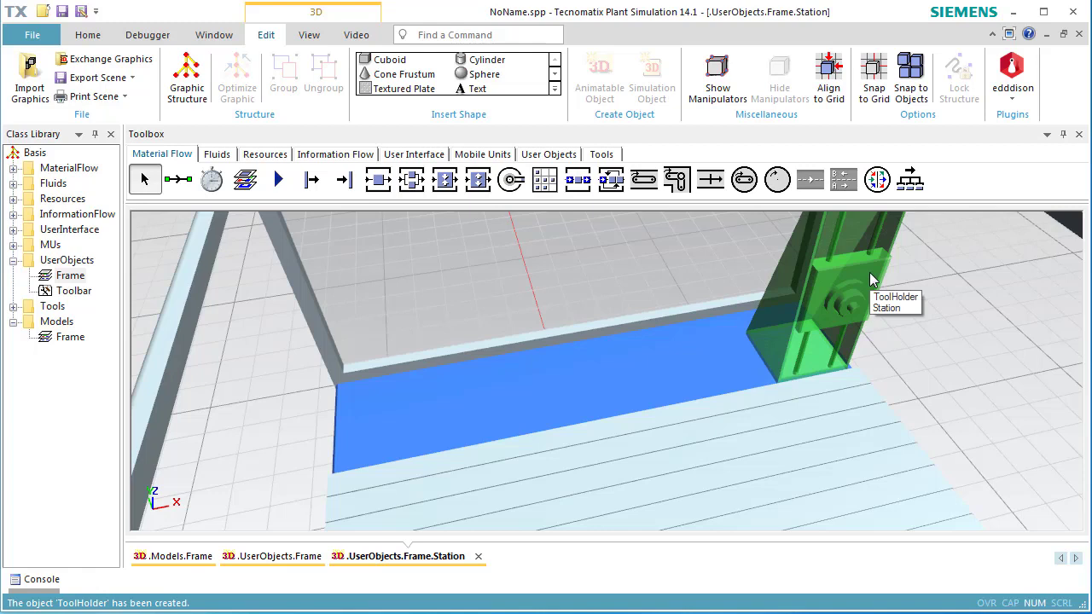
double_click(870, 274)
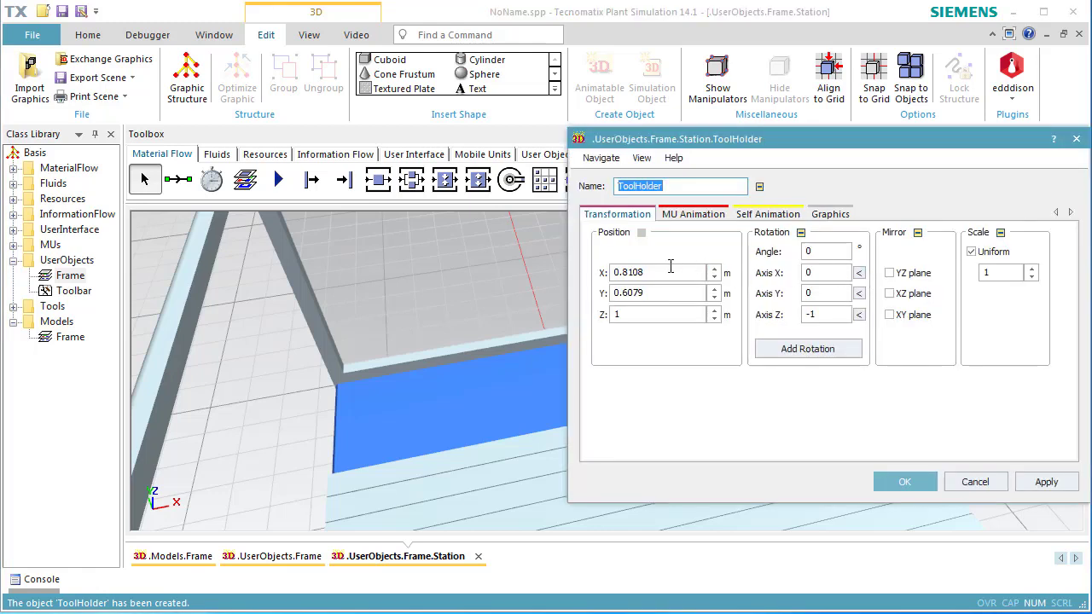
left_click(661, 271)
left_click_drag(661, 272, 602, 273)
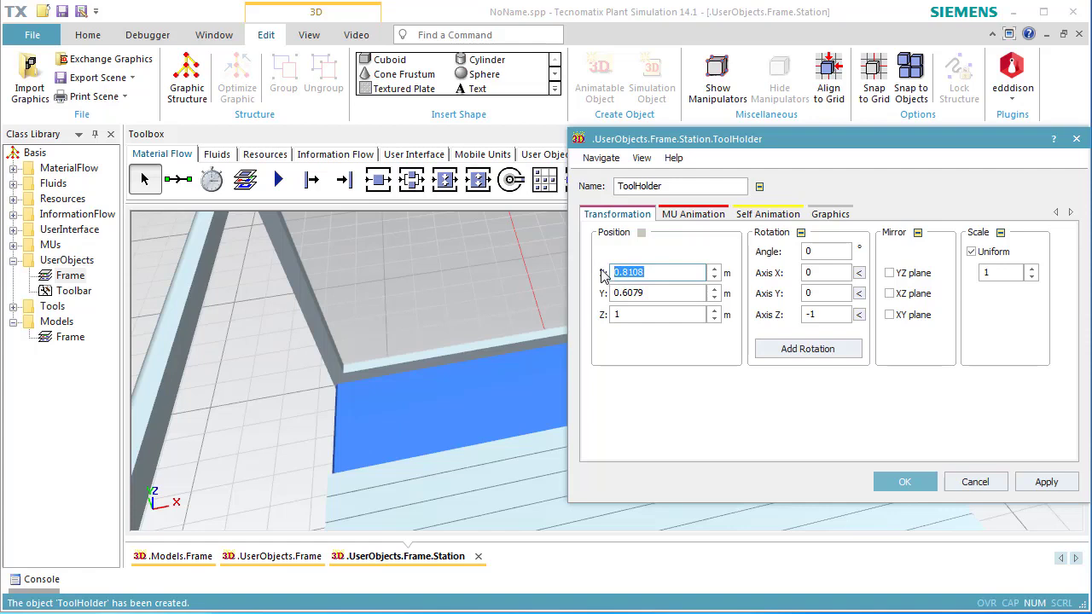
left_click(887, 480)
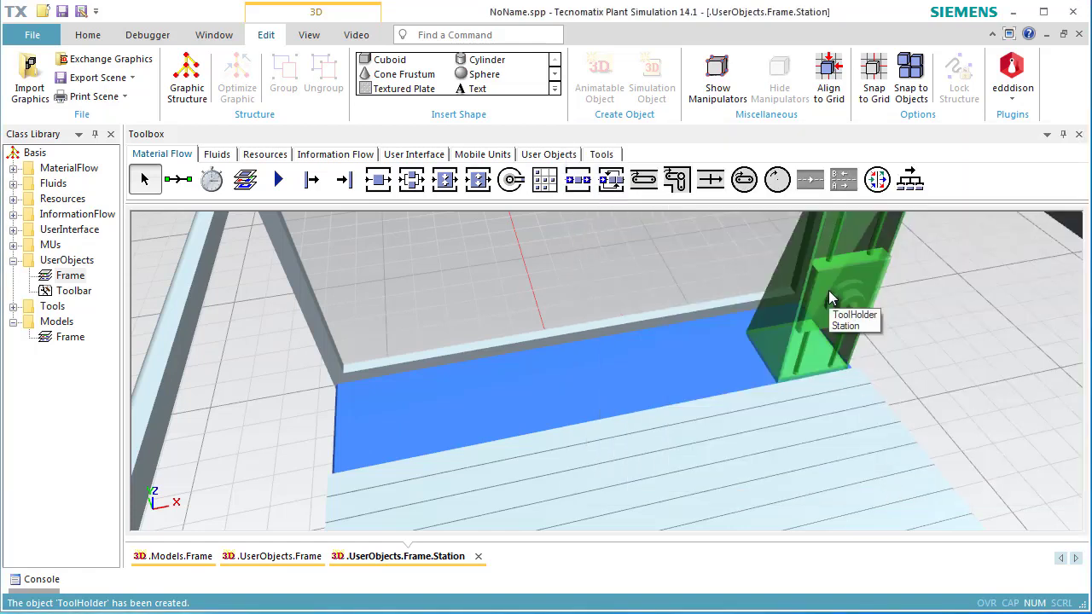
Move the ToolHolder back to the middle of the table, at about X -0.05 m, and open its self-animation properties
left_click_drag(828, 291, 572, 330)
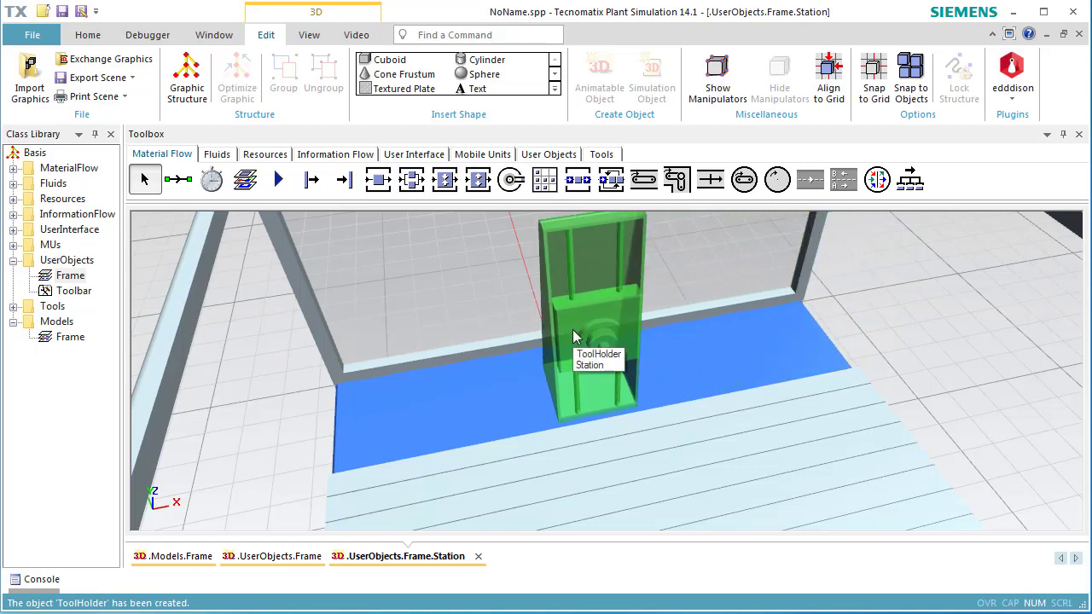
right_click(610, 321)
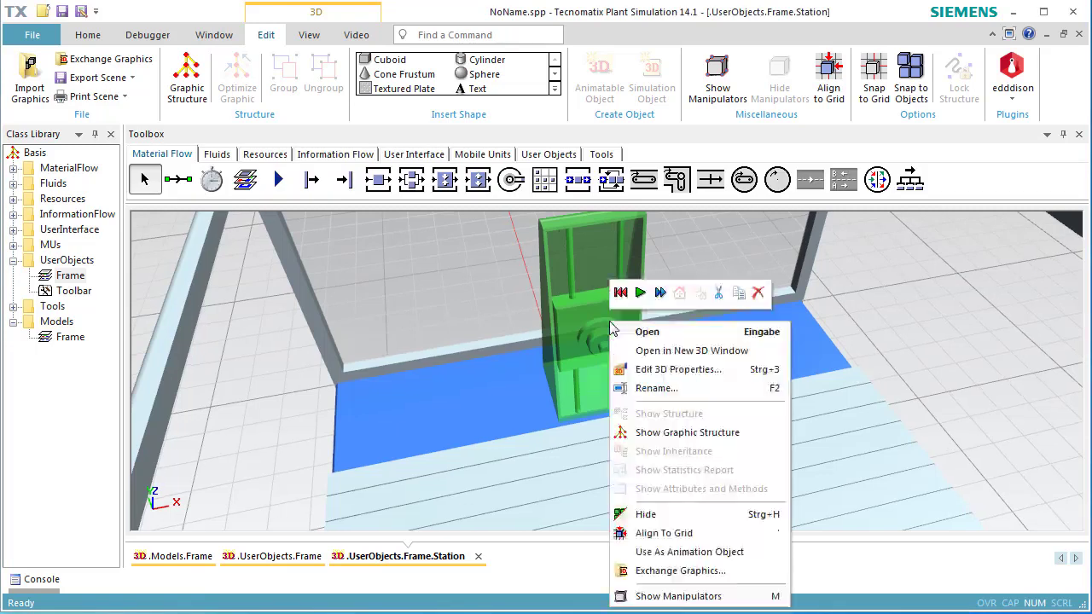
left_click(643, 370)
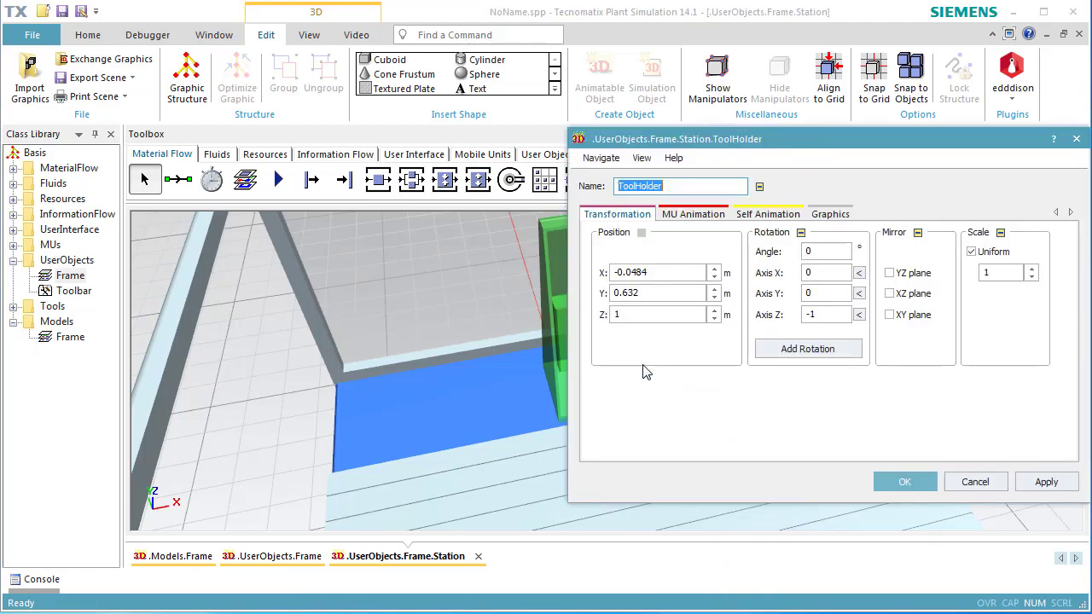
left_click(772, 215)
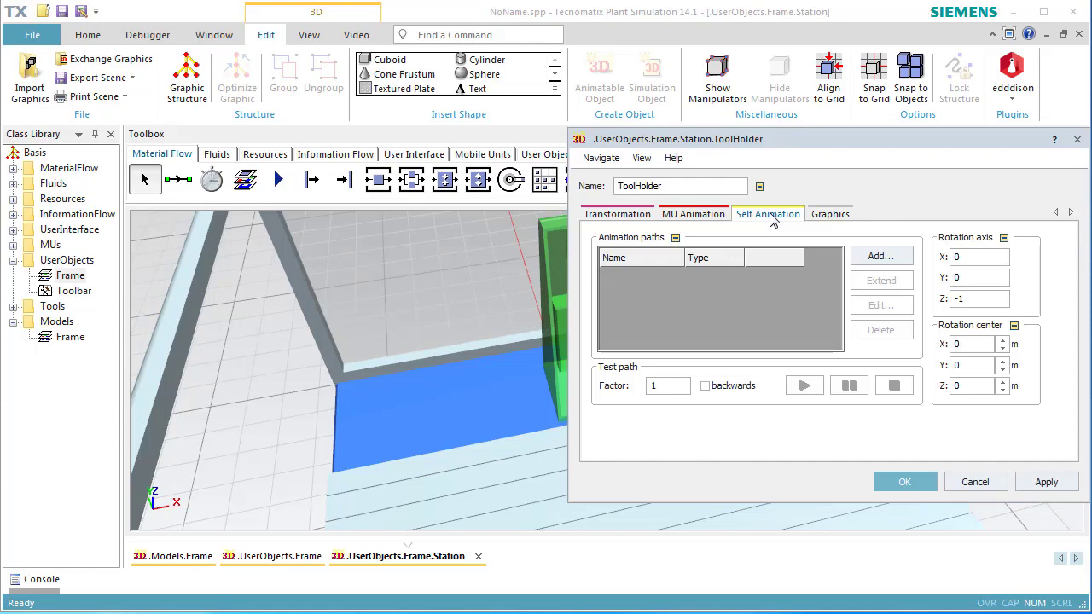
Create a self-animation path named Left with path type Lines for the ToolHolder
left_click(868, 260)
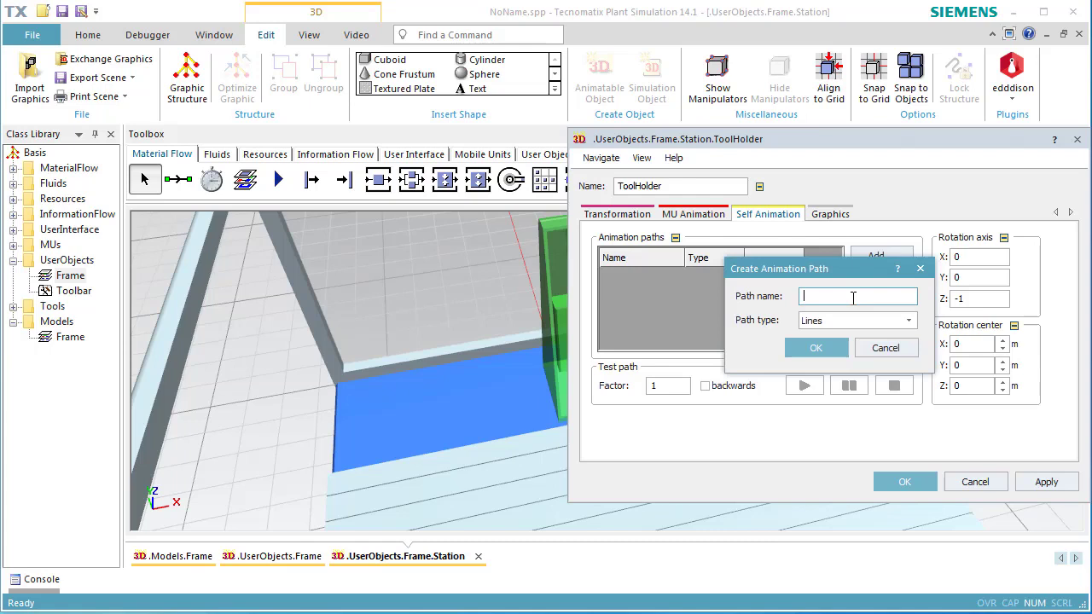
type("Left")
left_click(828, 348)
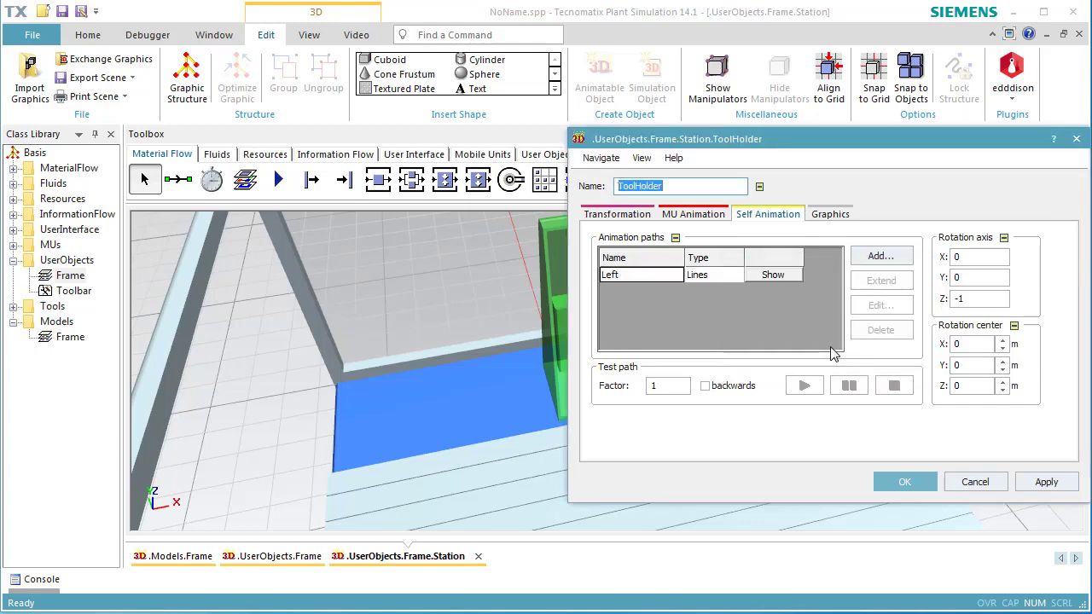
Add a second anchor point at X -0.8 m with a velocity time of 1 to the Left path and play the path as a test
left_click(660, 274)
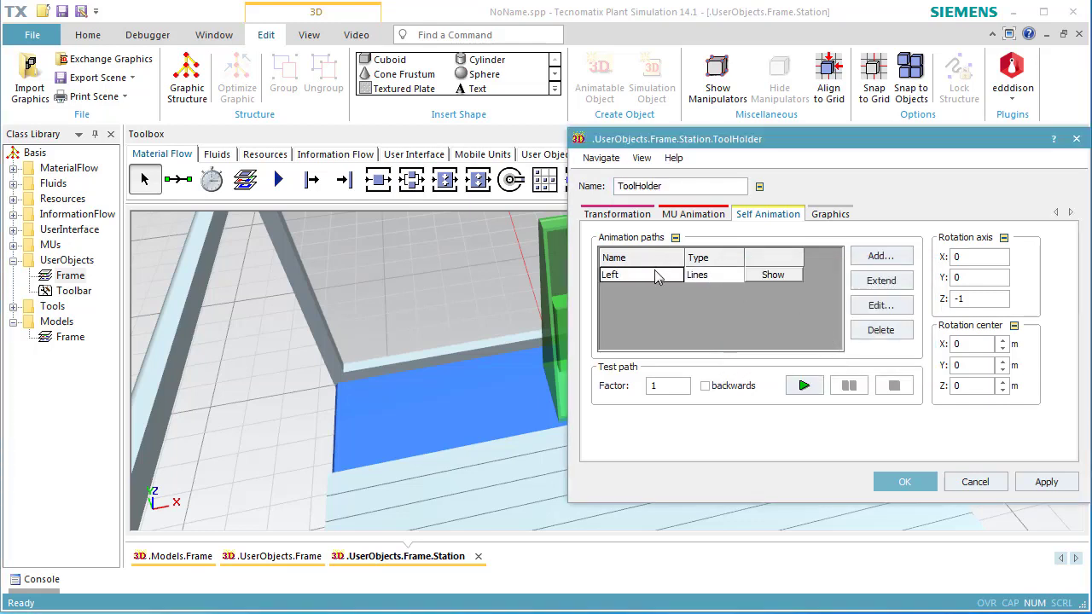
left_click(870, 312)
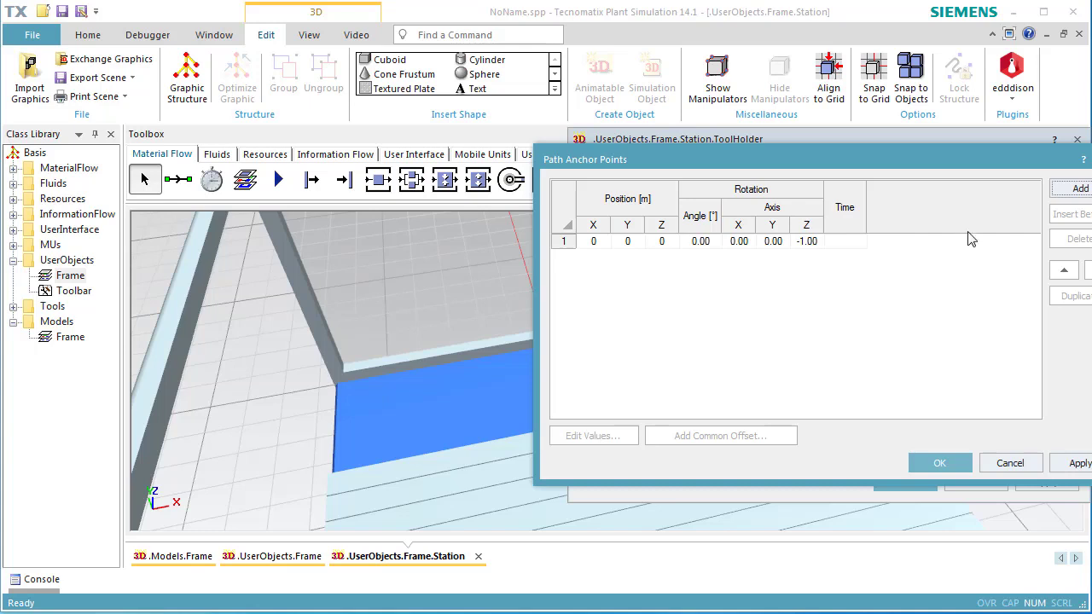
left_click(1060, 193)
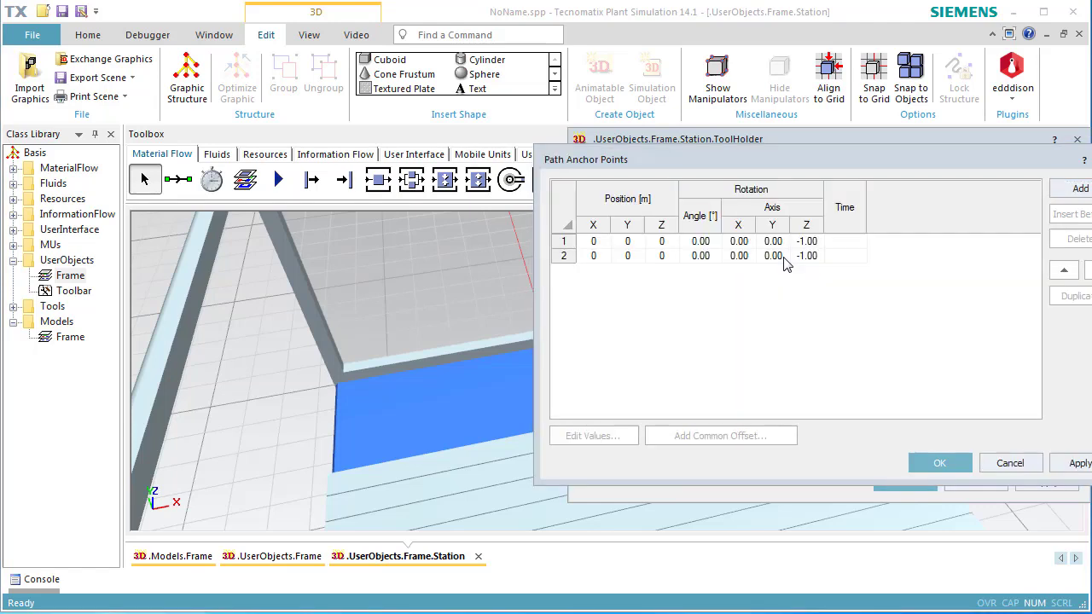
left_click(594, 257)
left_click(597, 435)
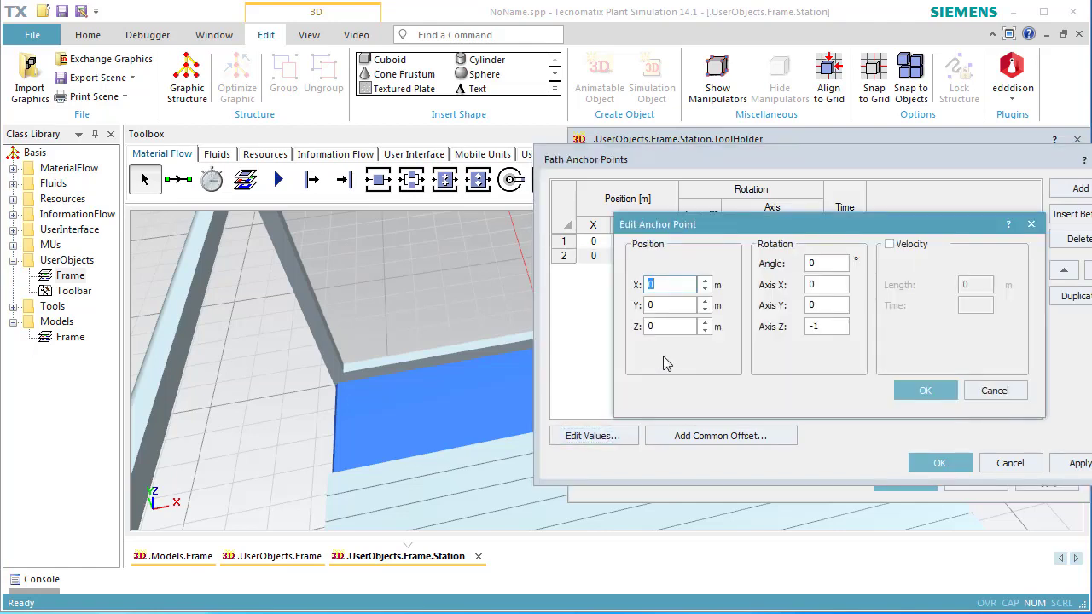
type("-0.8")
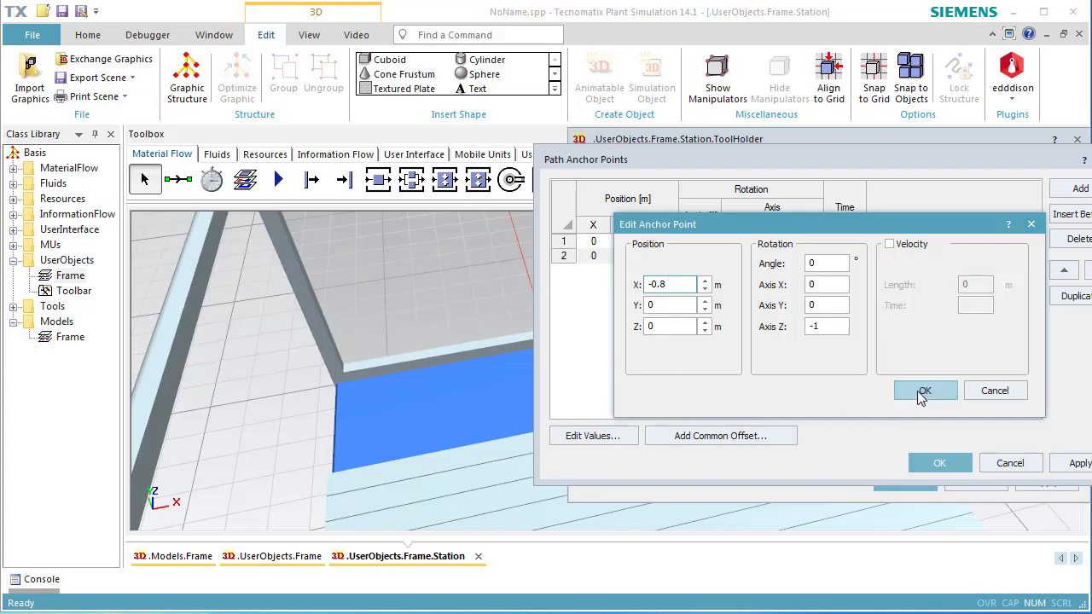
left_click(889, 245)
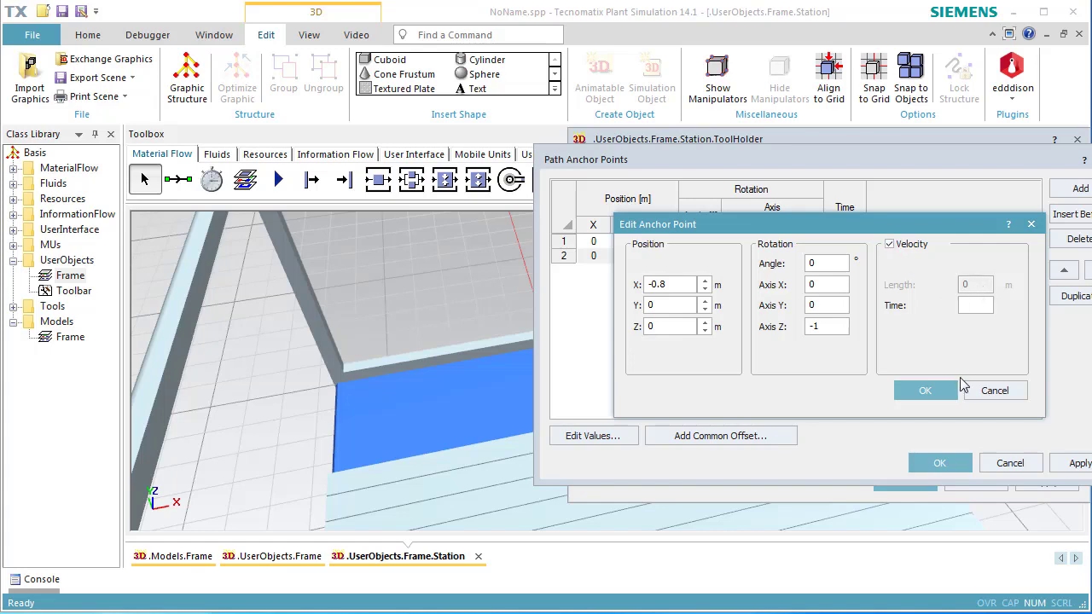
left_click(973, 305)
type("1")
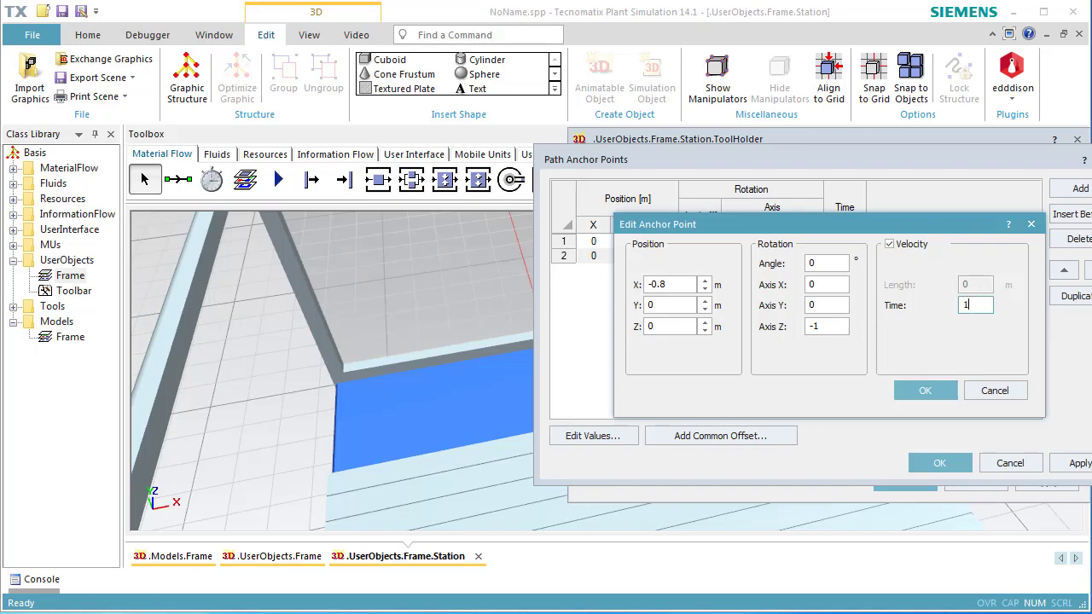
left_click(927, 390)
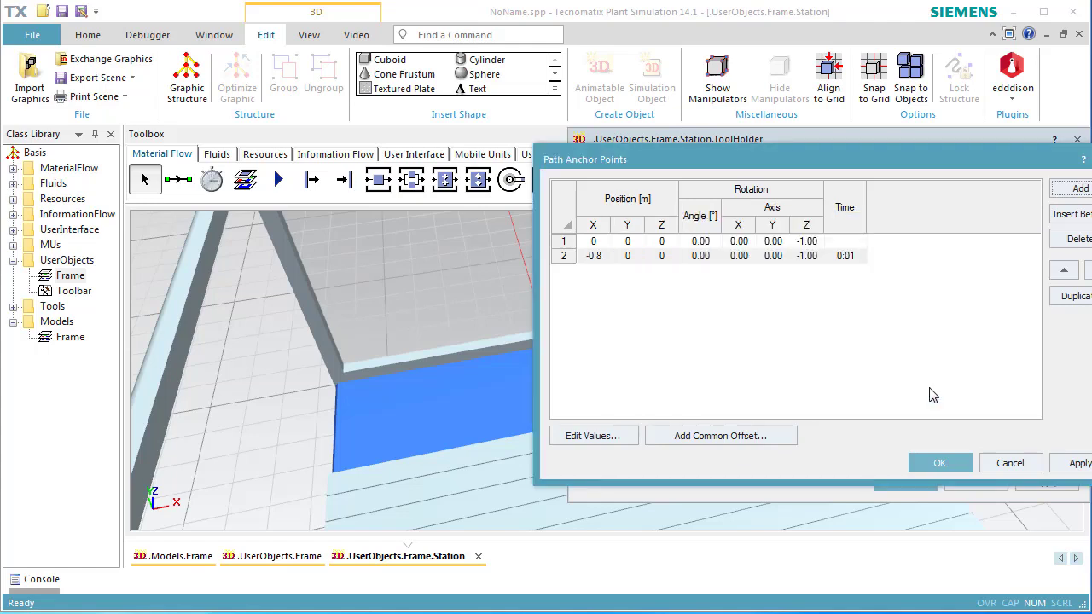
left_click(922, 465)
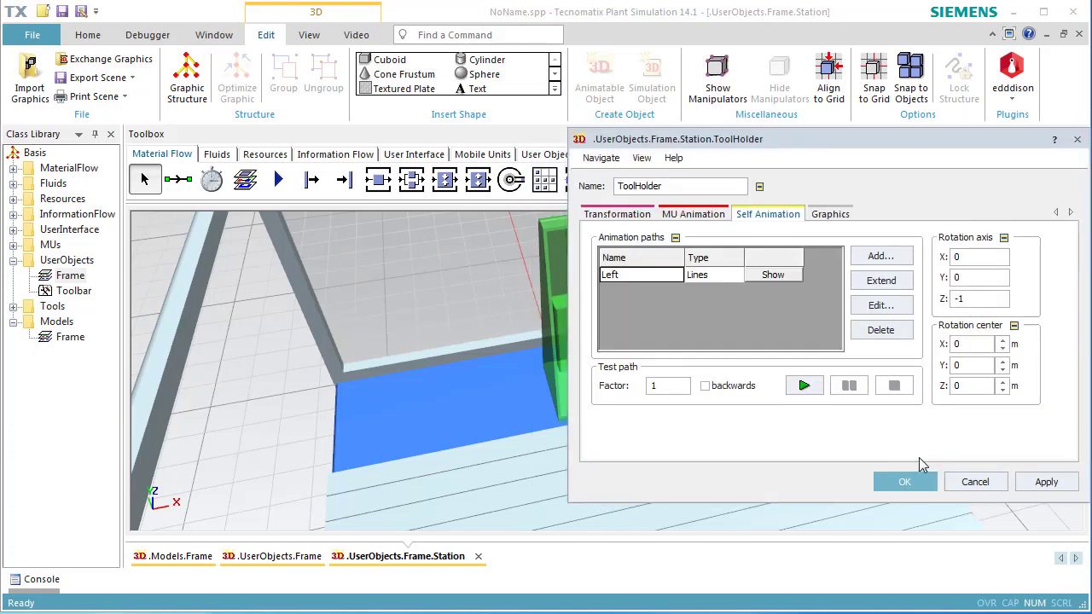
left_click(802, 389)
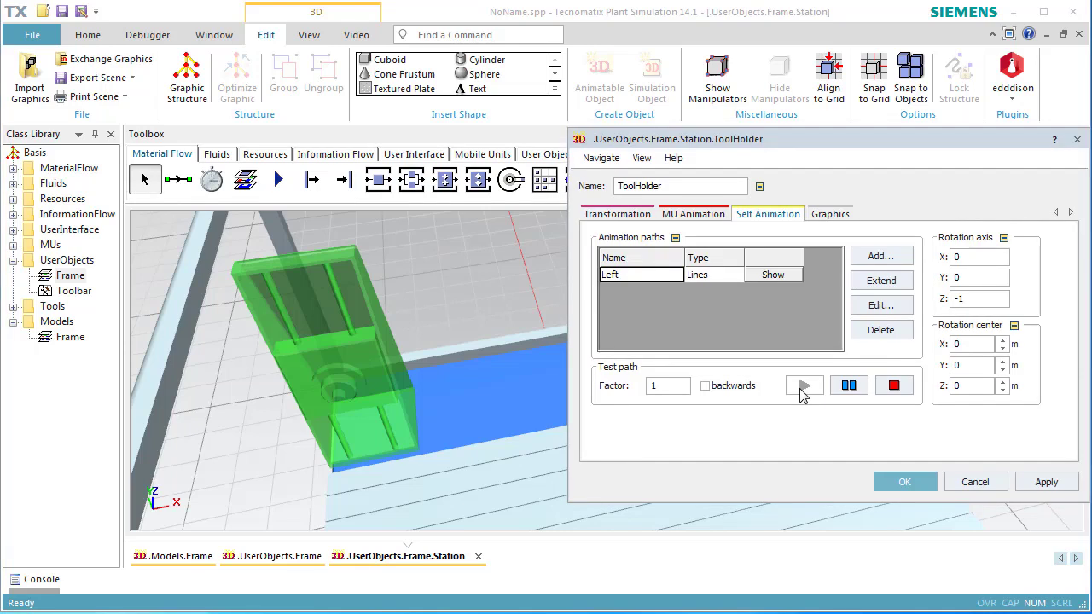
Create a second self-animation path named Right with path type Lines
left_click(866, 258)
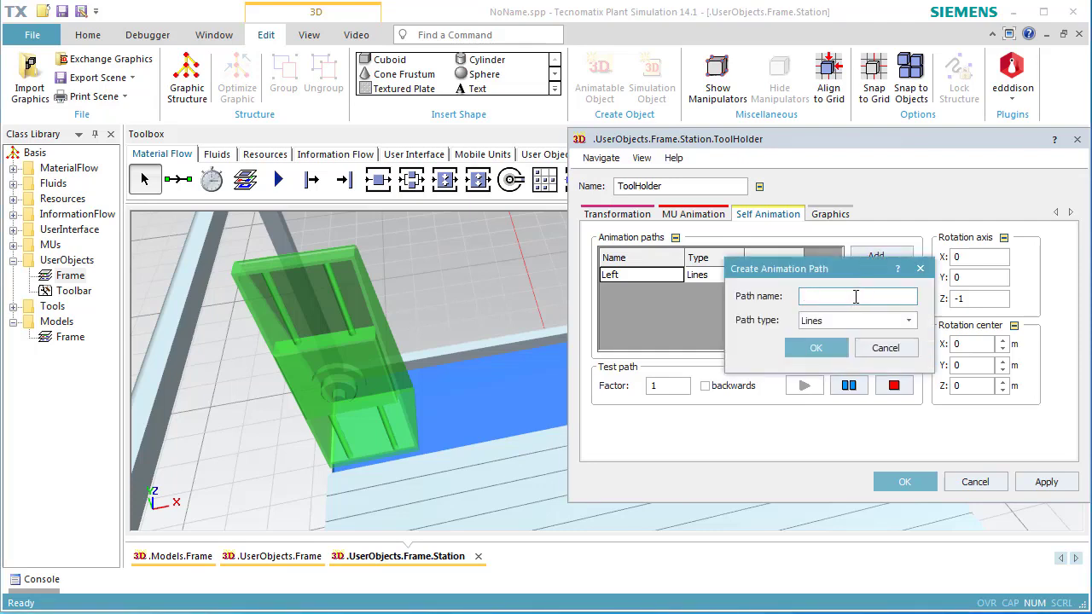
type("Right")
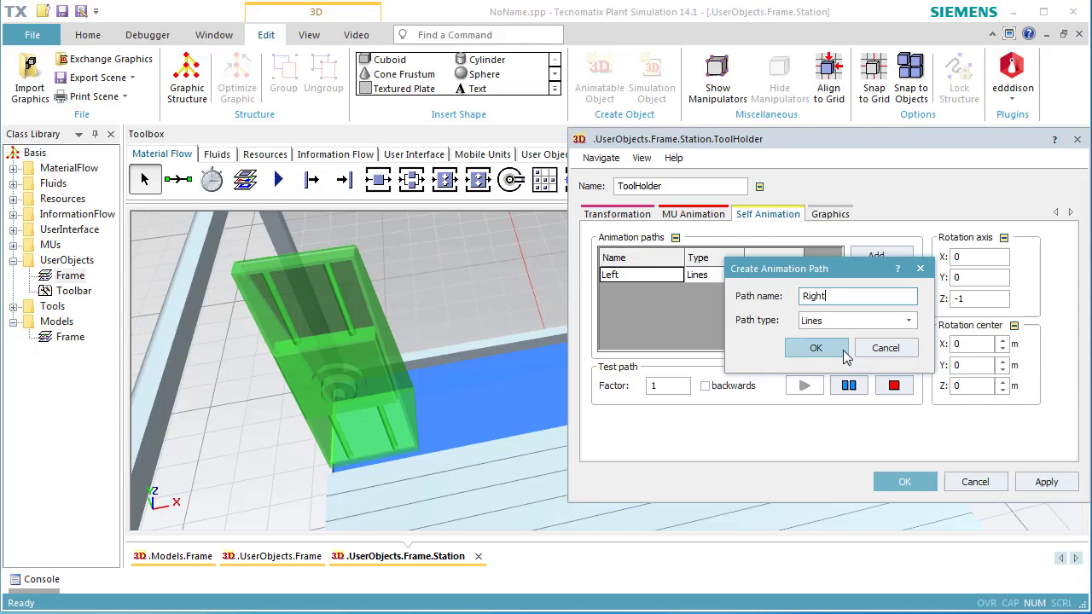
left_click(844, 357)
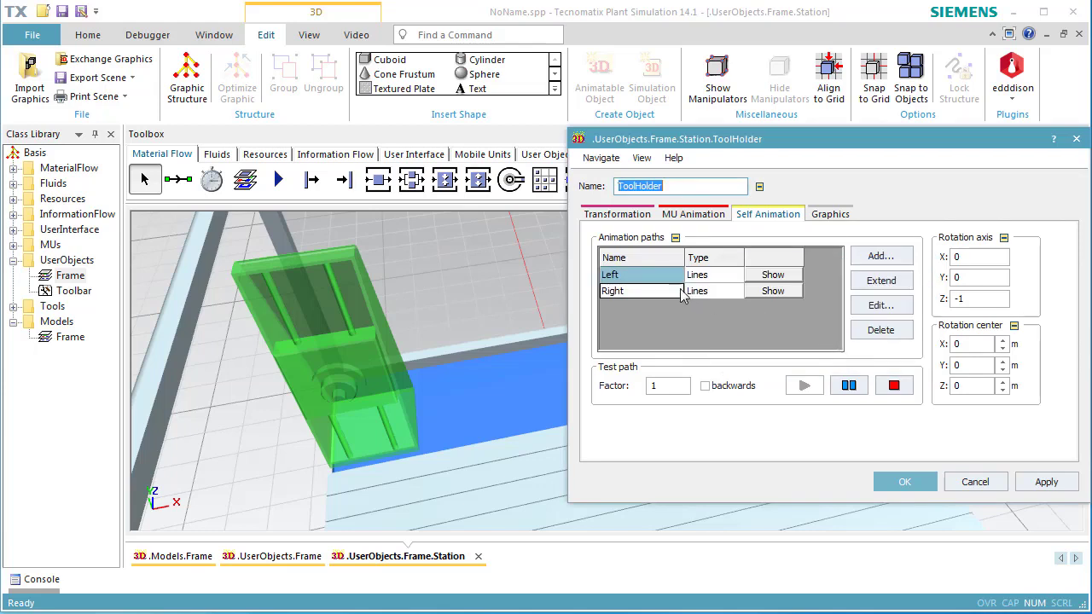
Set the first anchor point of the Right path to X -0.8 m with a velocity time of 20
left_click(651, 290)
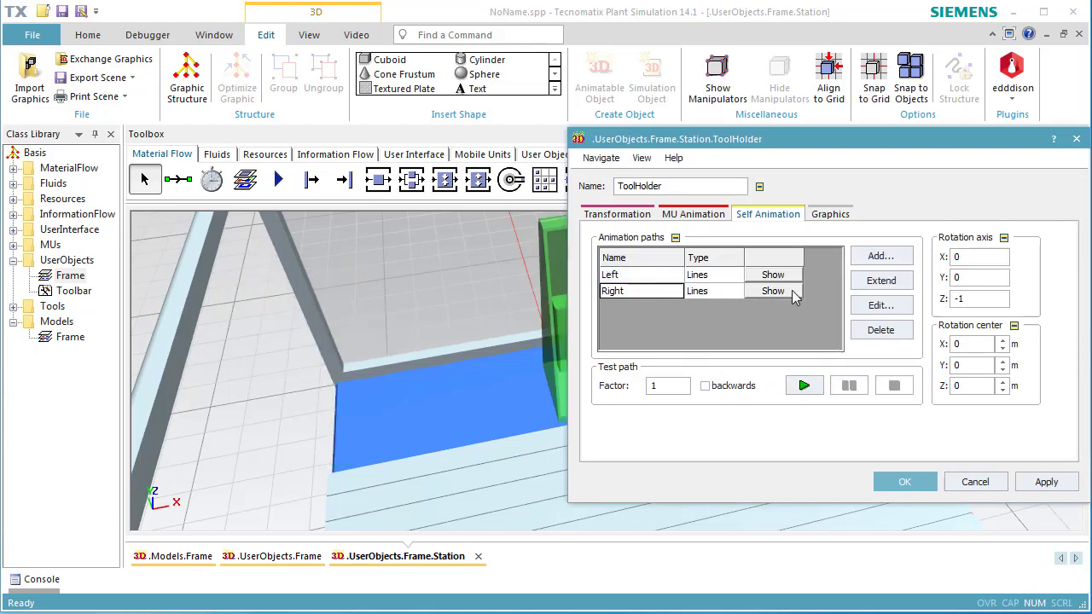
left_click(872, 307)
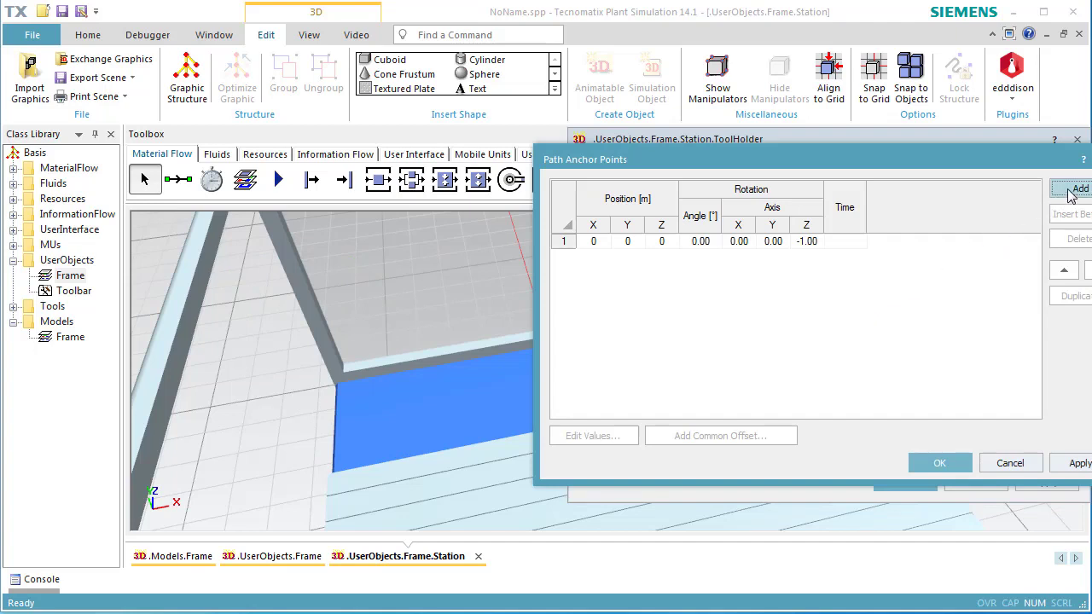
left_click(765, 245)
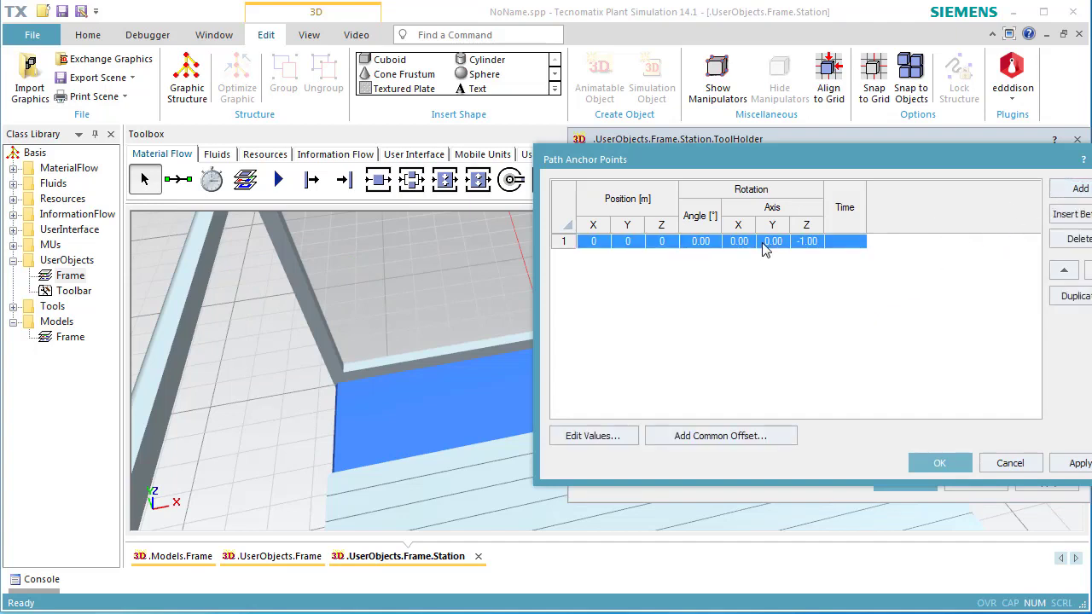
left_click(609, 435)
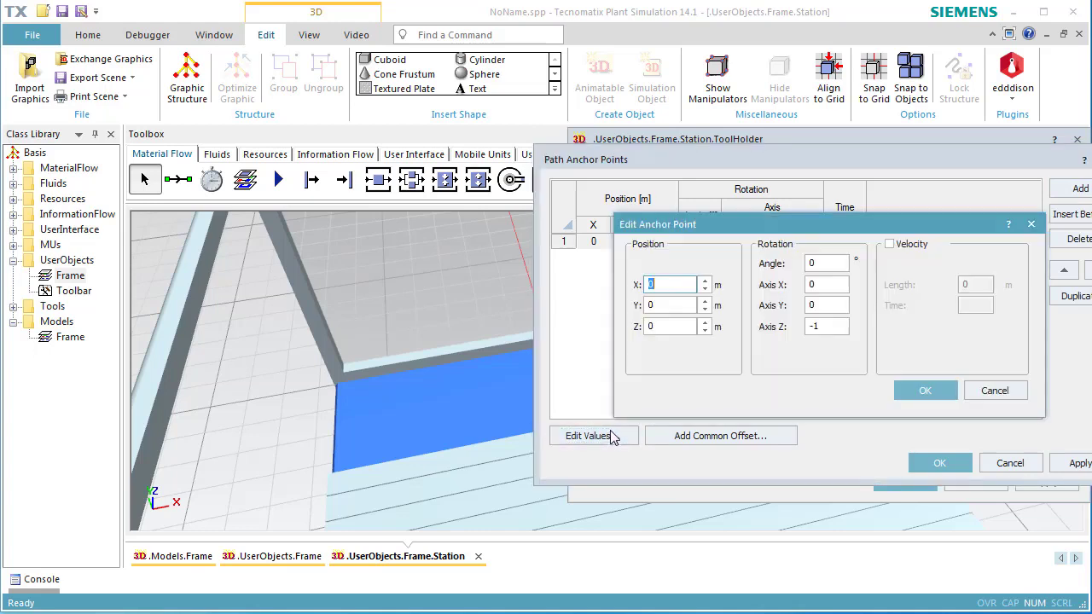
left_click(677, 284)
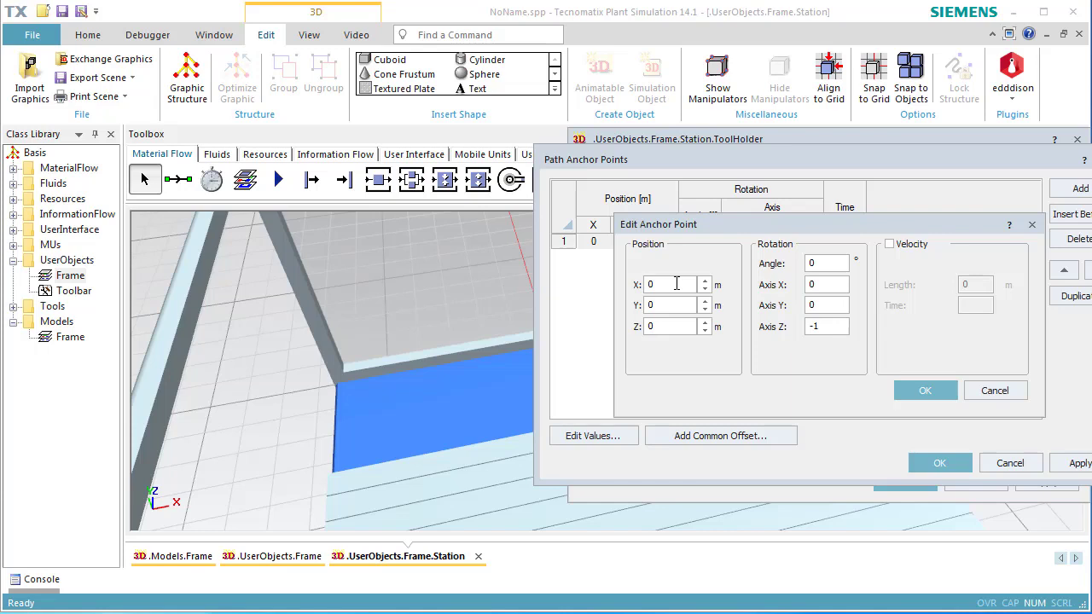
double_click(676, 284)
type("-0.8")
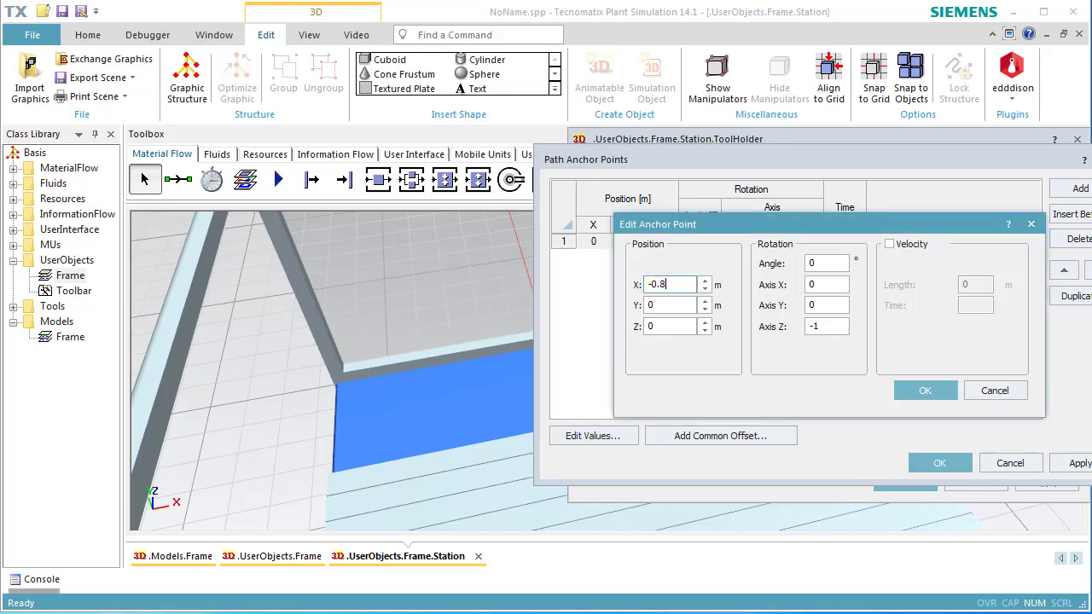
left_click(890, 245)
left_click(978, 307)
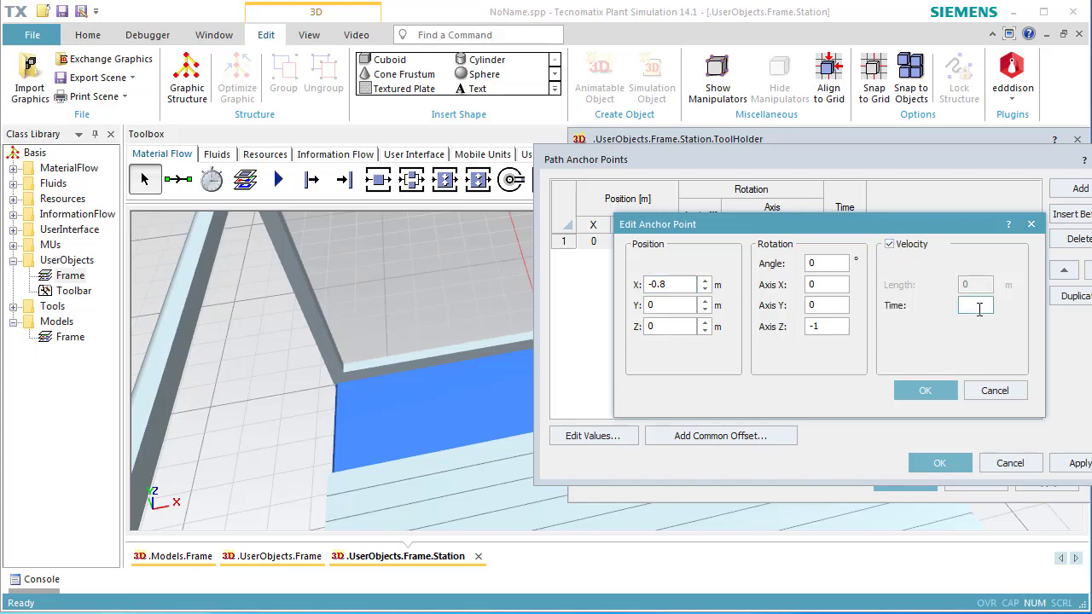
type("20")
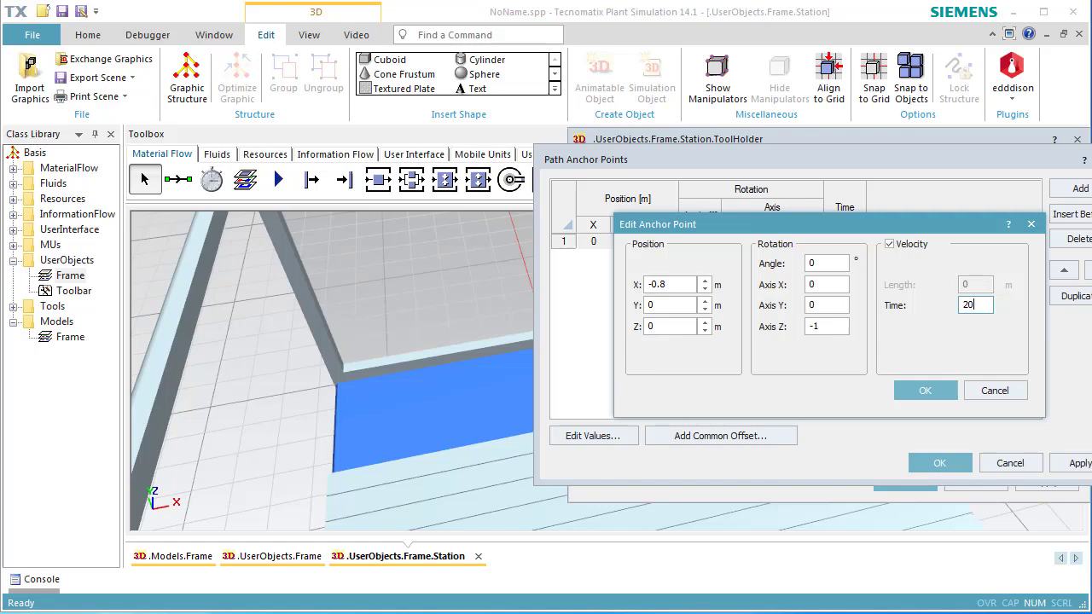
left_click(926, 392)
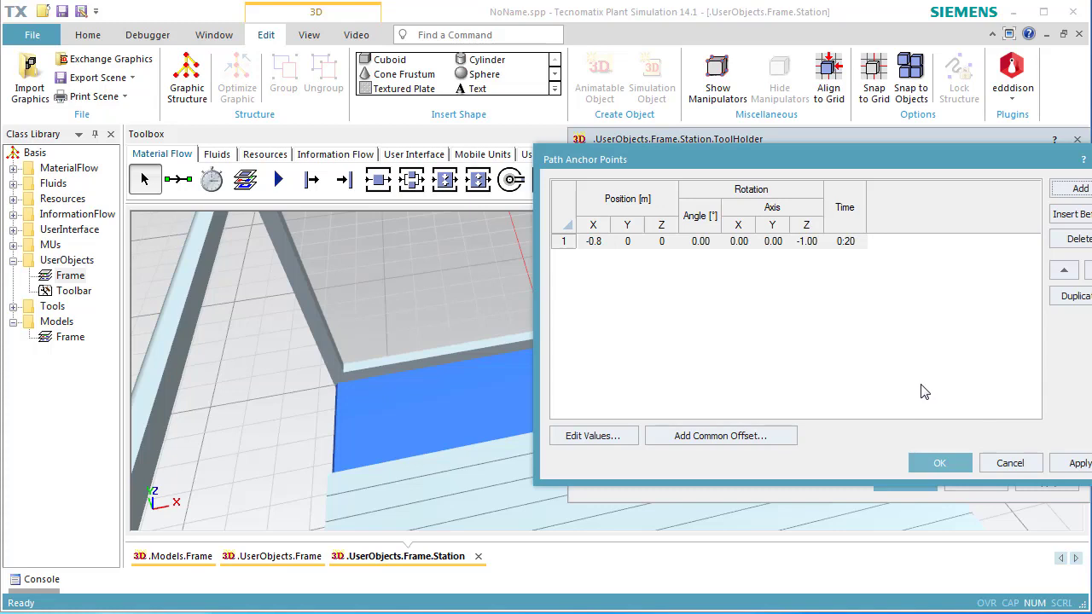
Add a second anchor point at X 0.8 m to the Right path and accept its anchor points
left_click(1080, 188)
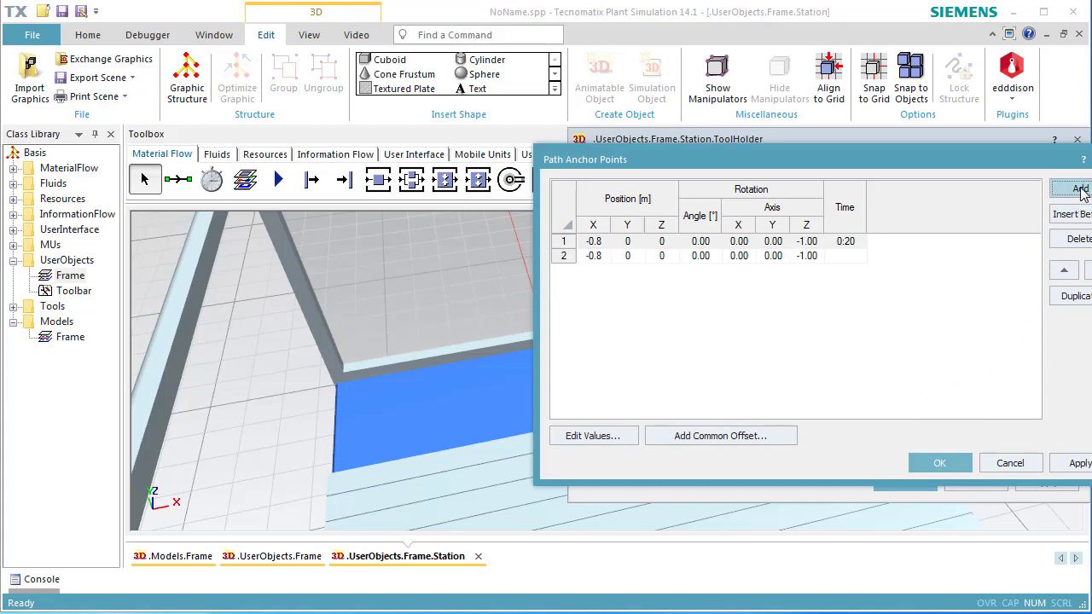
left_click(660, 260)
double_click(661, 258)
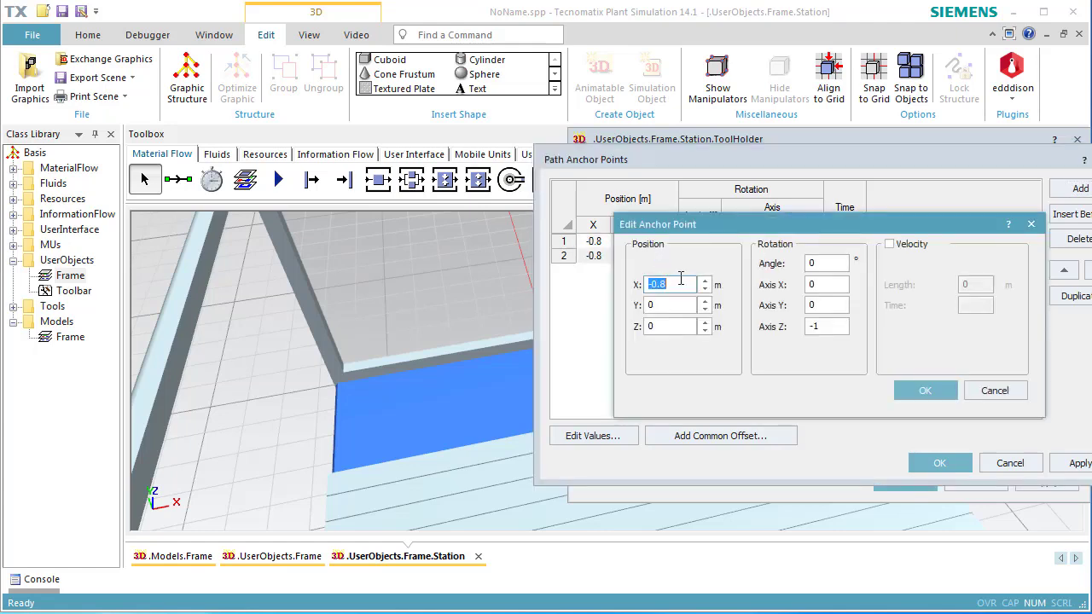
type("0.8")
left_click(902, 392)
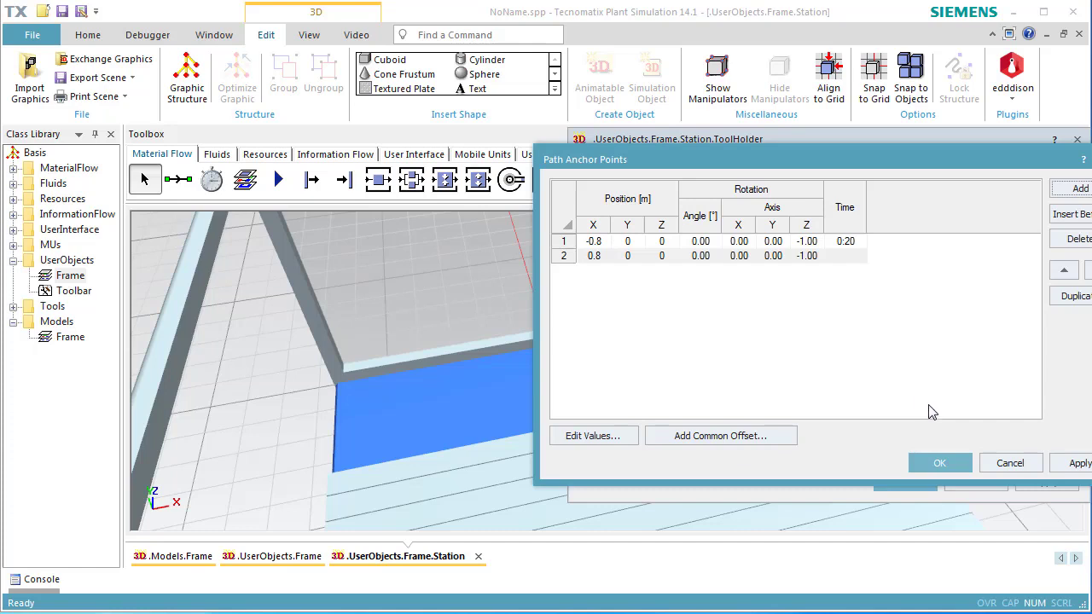
left_click(943, 460)
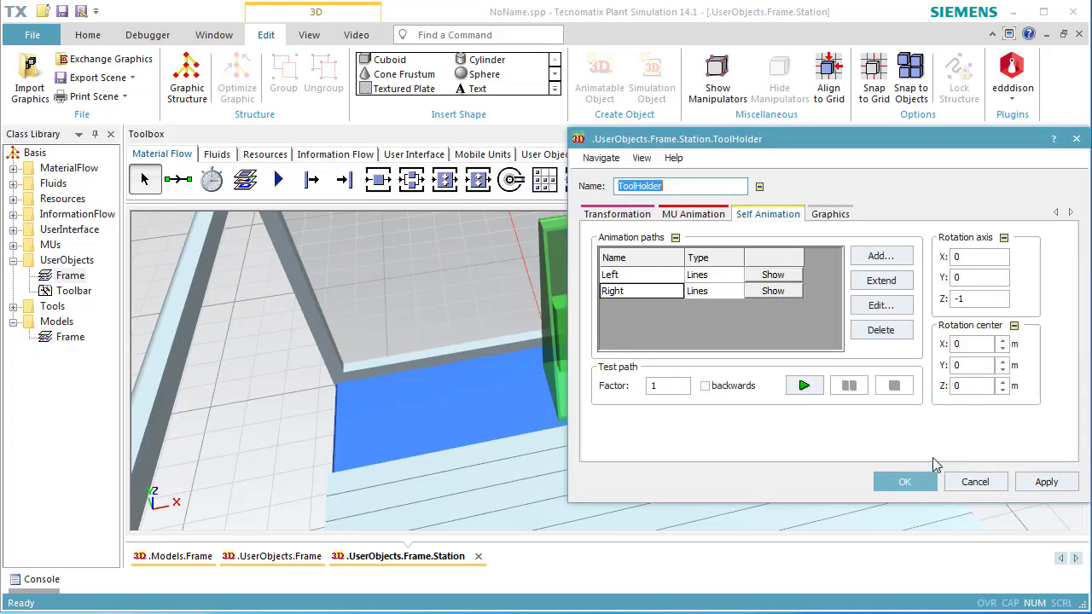
Play the Right path as a test and watch the ToolHolder's full travel along the table
left_click(802, 390)
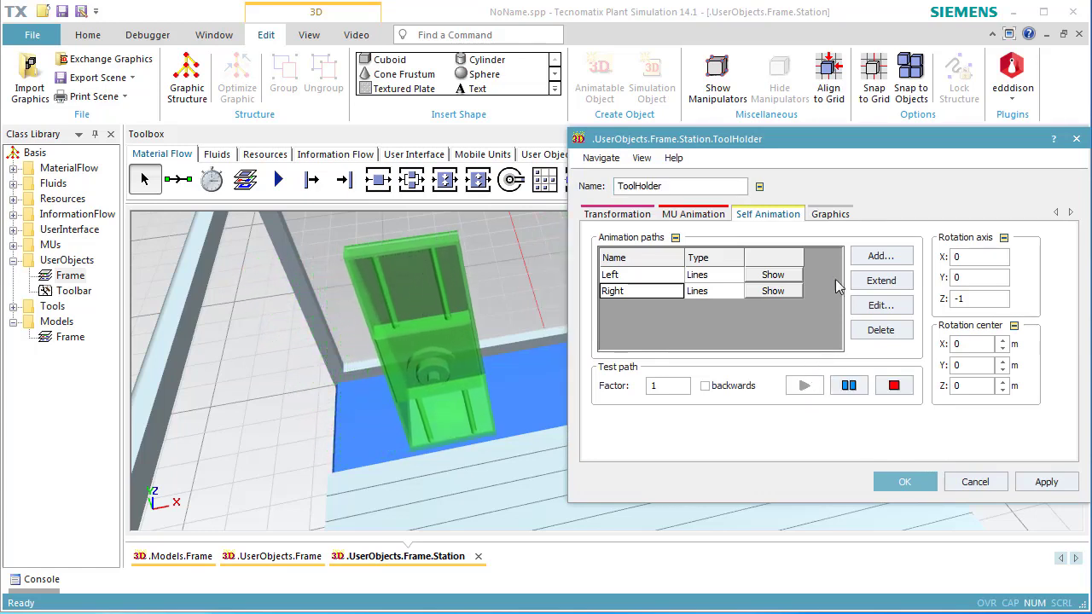
left_click_drag(877, 151, 816, 394)
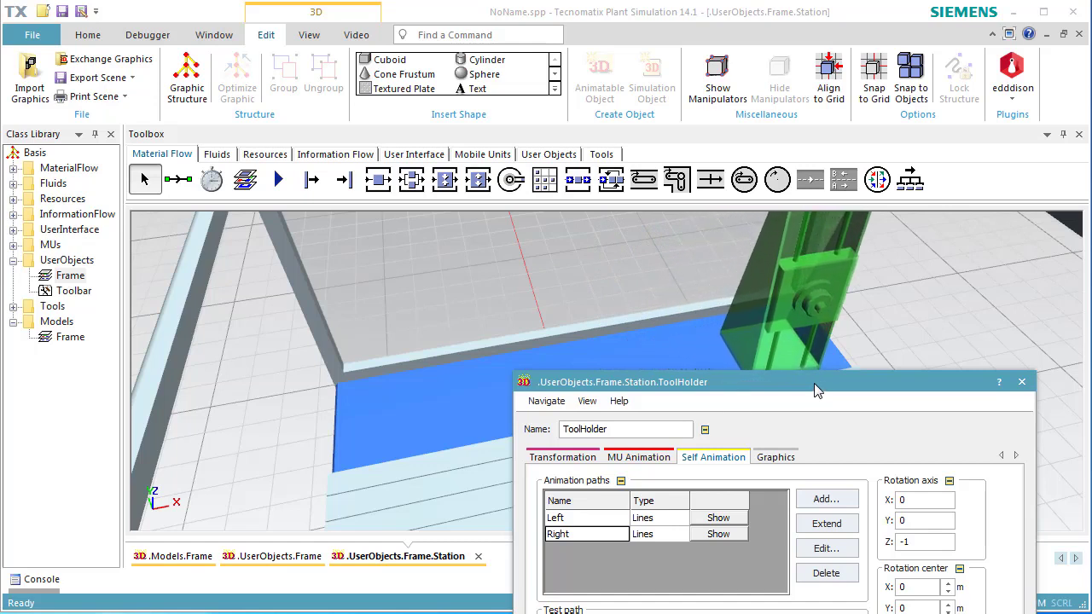
left_click_drag(814, 390, 827, 207)
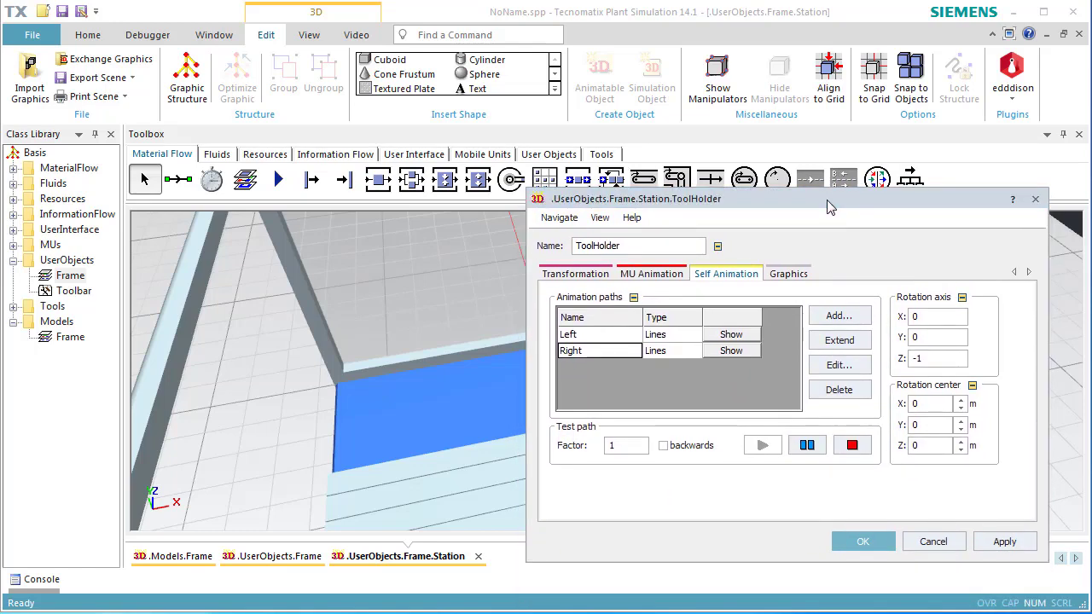
Create a third self-animation path named Middle with path type Lines for the ToolHolder
left_click(817, 320)
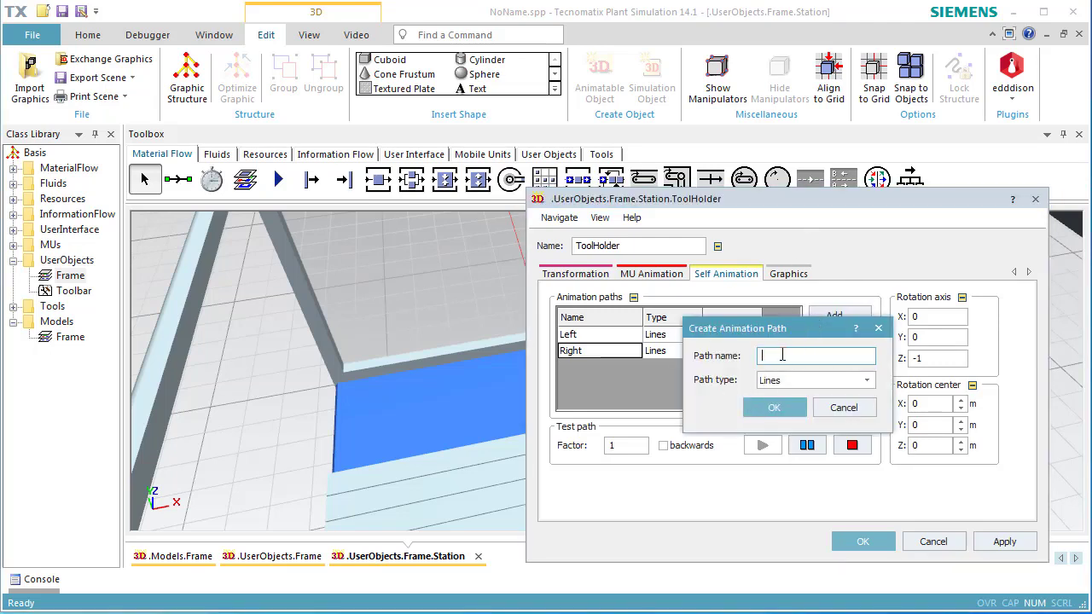
type("Middle")
left_click(772, 406)
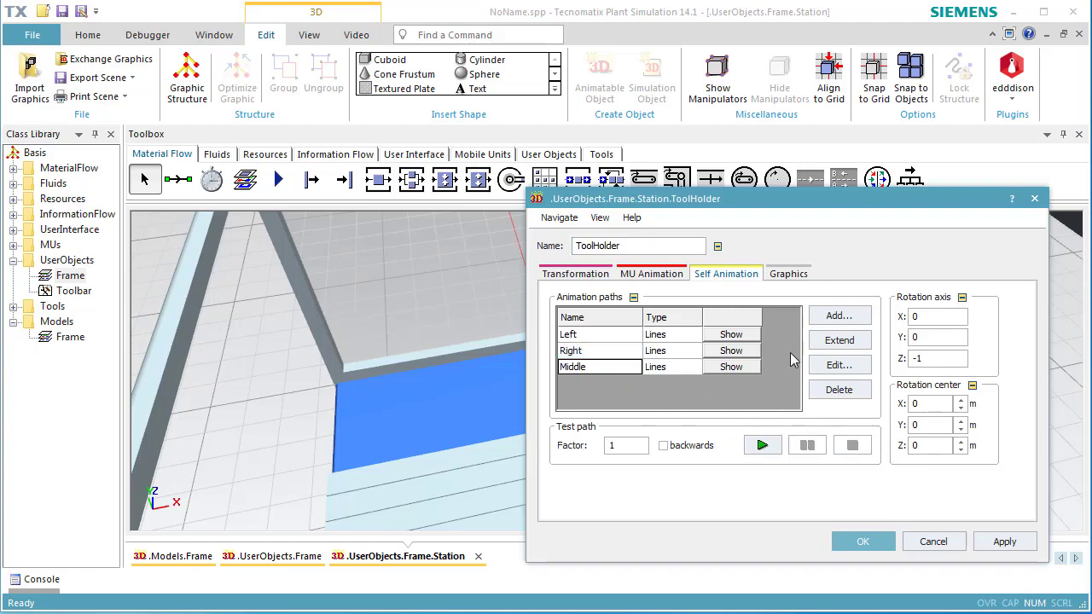
Set the first anchor point of the Middle path to X 0.8 m with a velocity time of 0.01
left_click(828, 364)
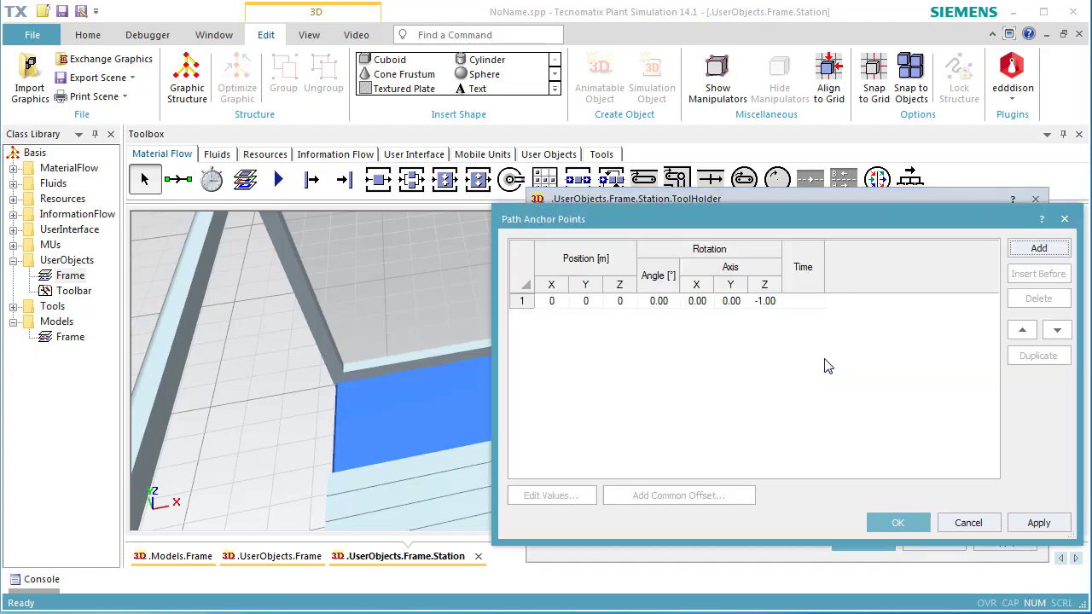
left_click(596, 302)
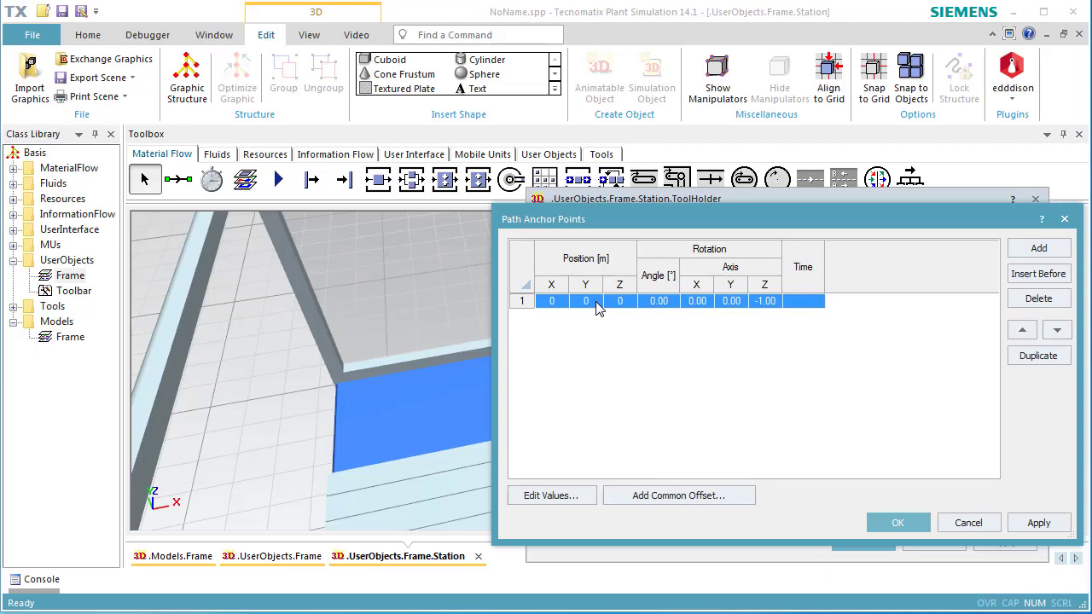
double_click(596, 302)
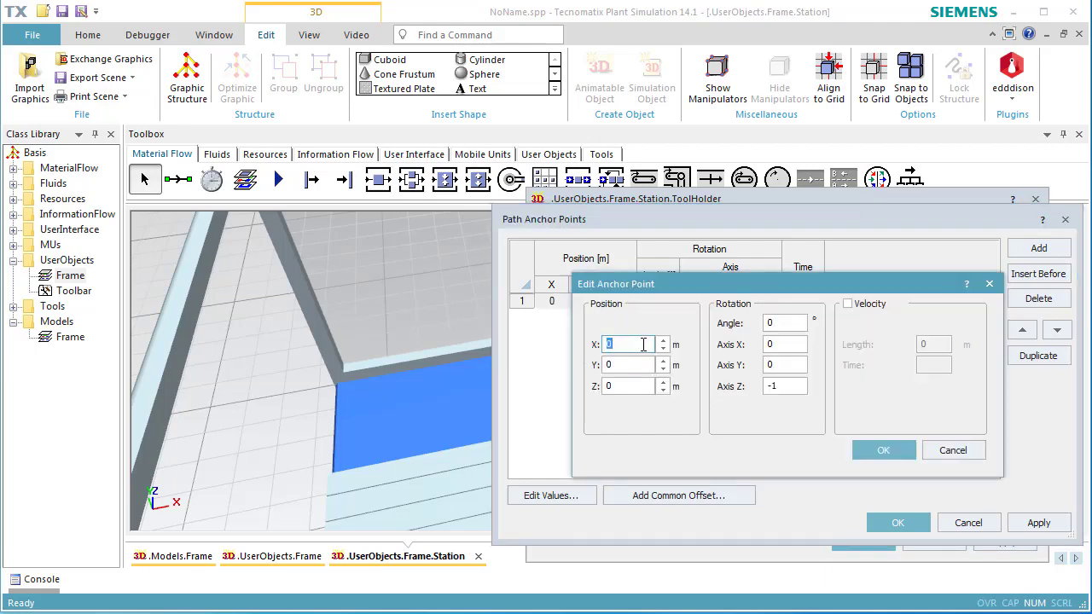
type("0")
left_click(848, 304)
left_click(930, 366)
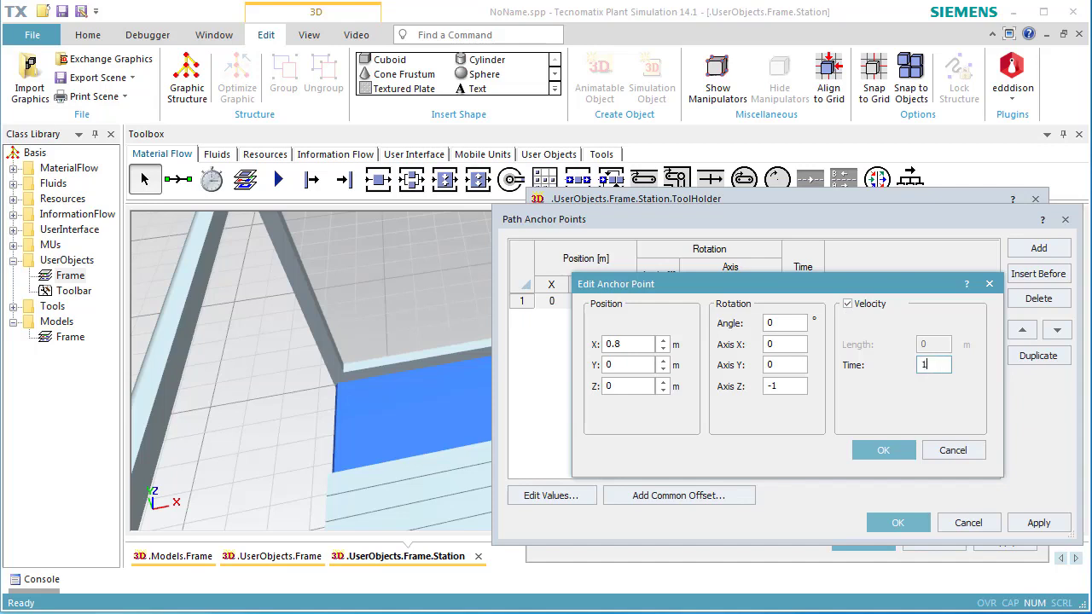
type("0.01")
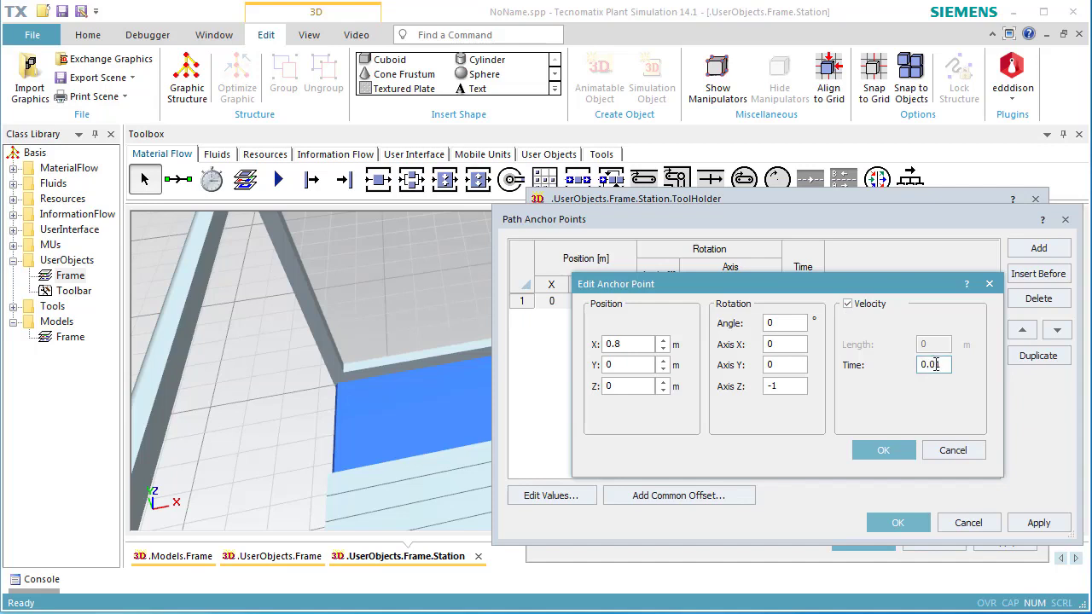
left_click(914, 450)
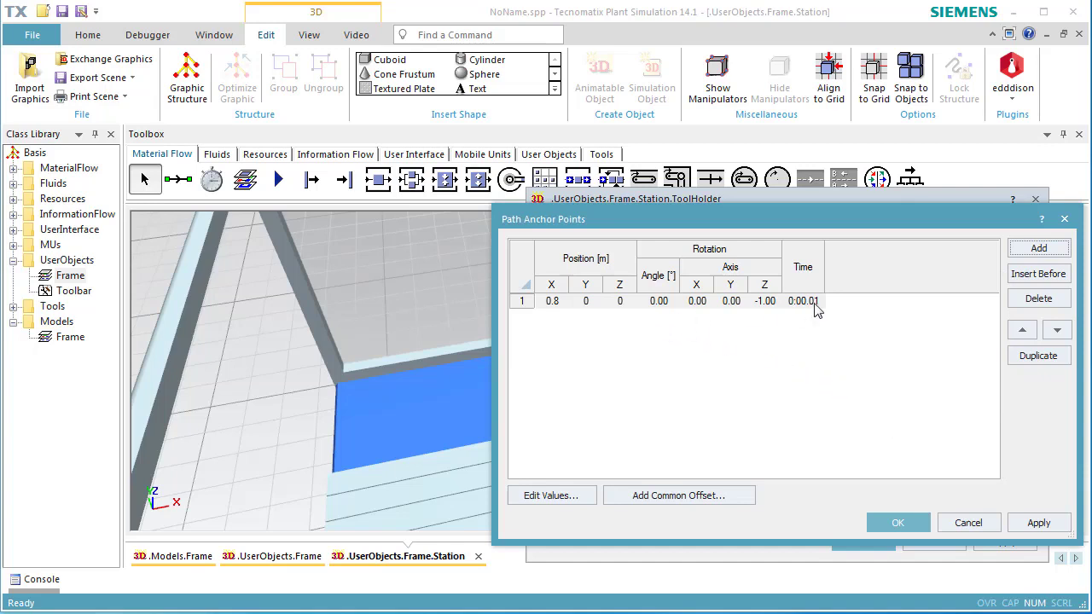
Add a second anchor point to the Middle path and accept the ToolHolder's settings
left_click(1025, 254)
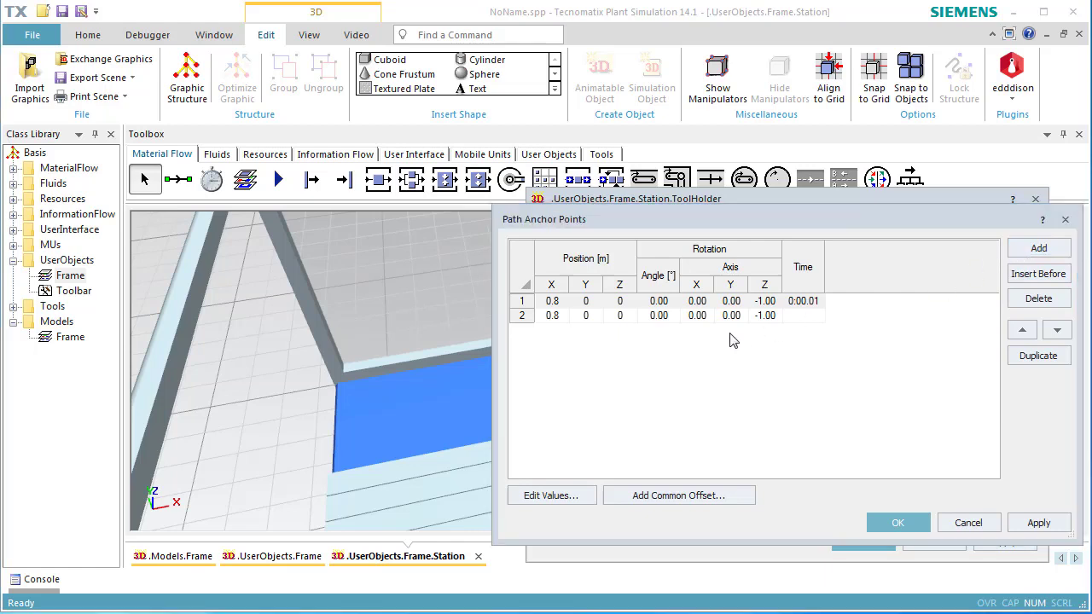
left_click(883, 527)
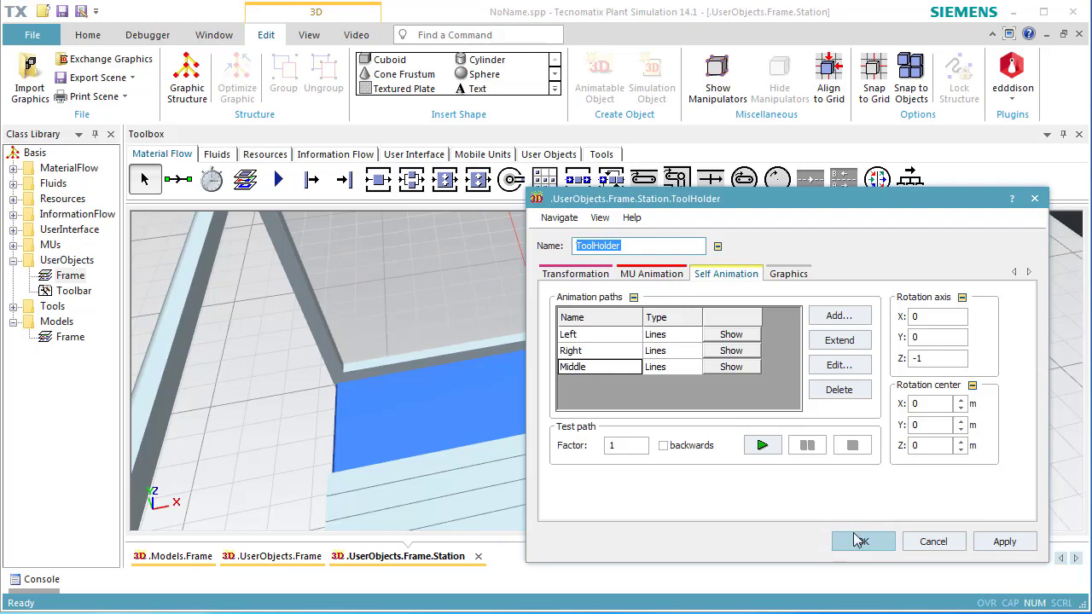
left_click(862, 543)
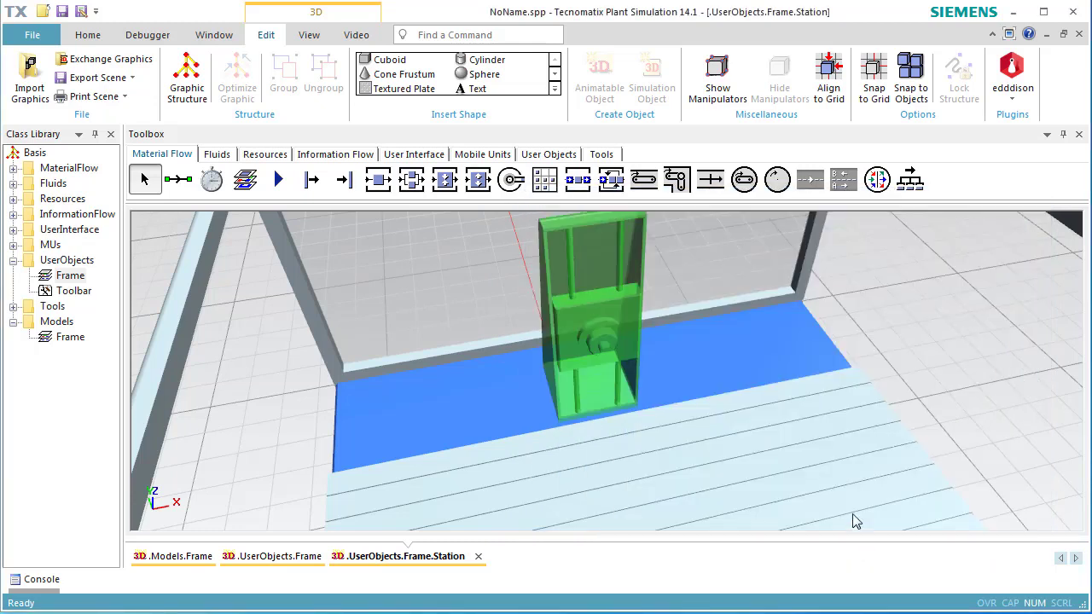
Close the Station's internal 3D view and return to the UserObjects frame
scroll(849, 471, "down", 2)
scroll(850, 472, "down", 4)
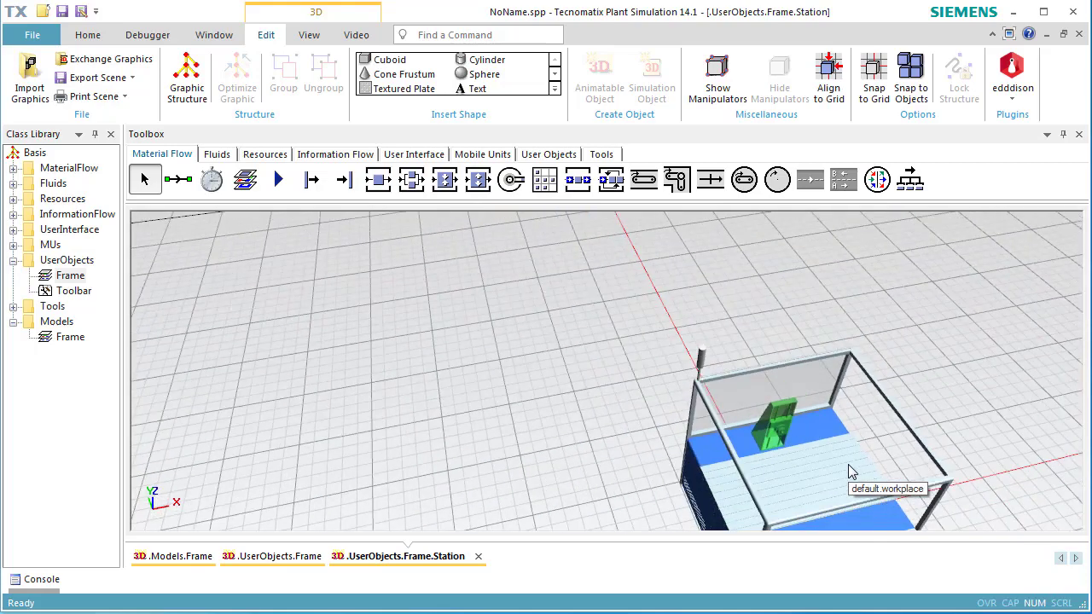
middle_click_drag(825, 419, 723, 350)
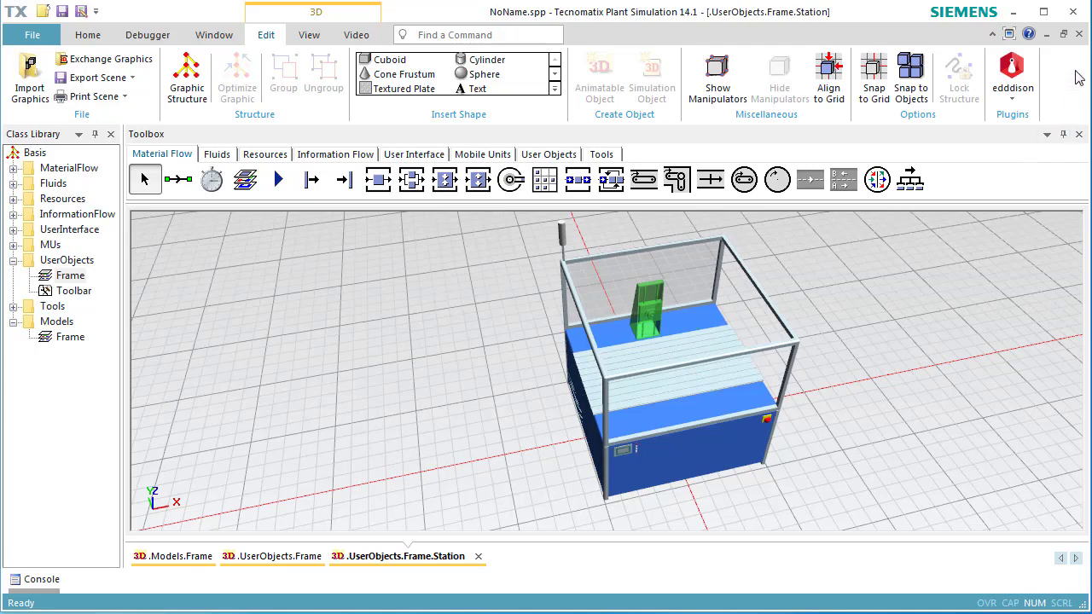
left_click(1078, 35)
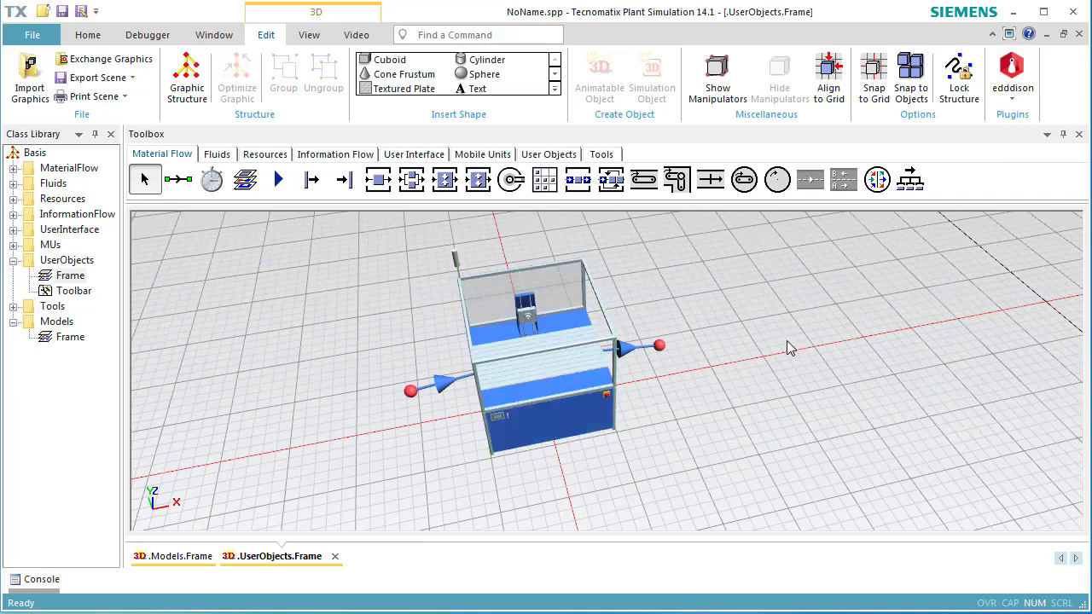
Insert a Method object beside the station in the frame and rename it onEntrance
left_click(315, 157)
left_click(179, 179)
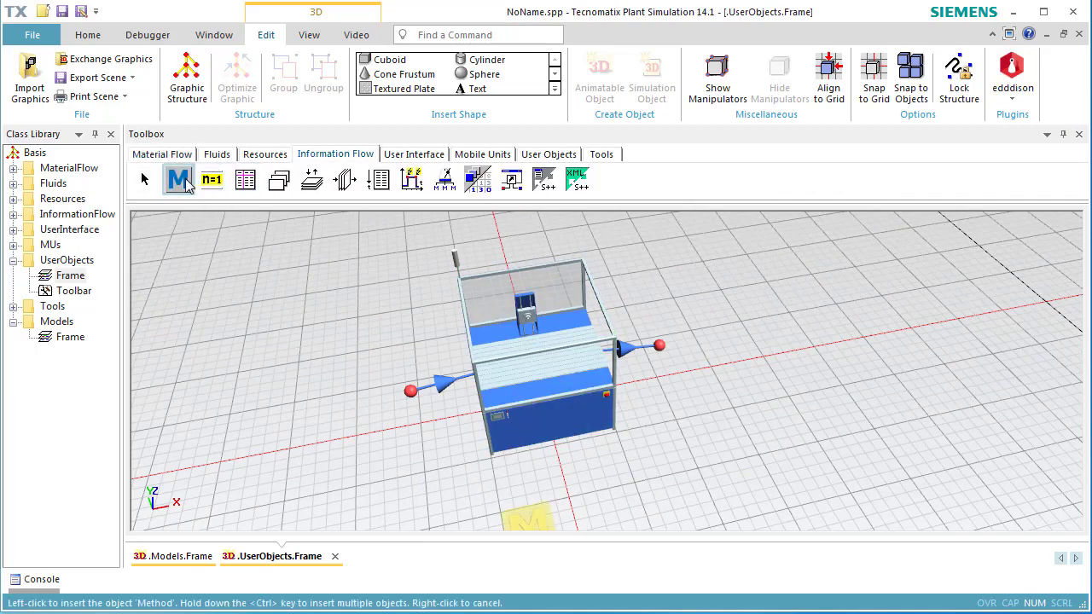
left_click(703, 340)
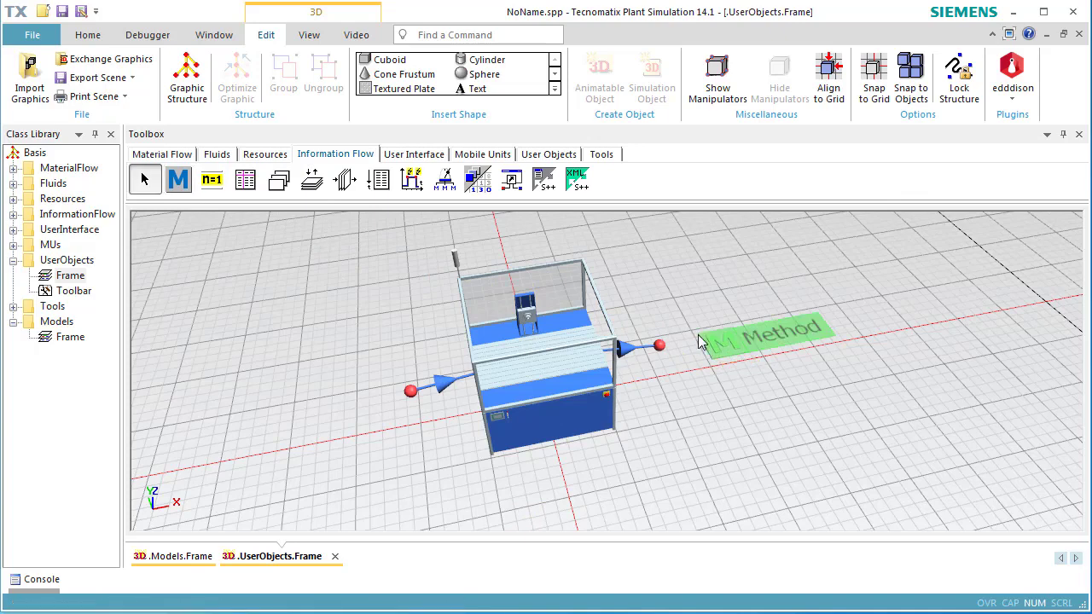
key("F2")
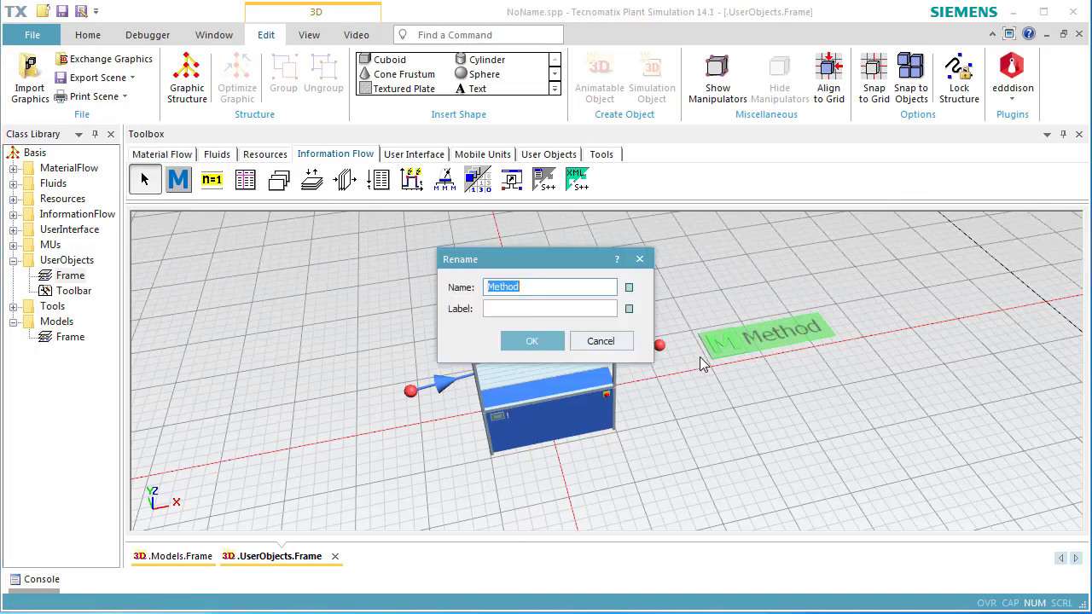
type("onEntrance")
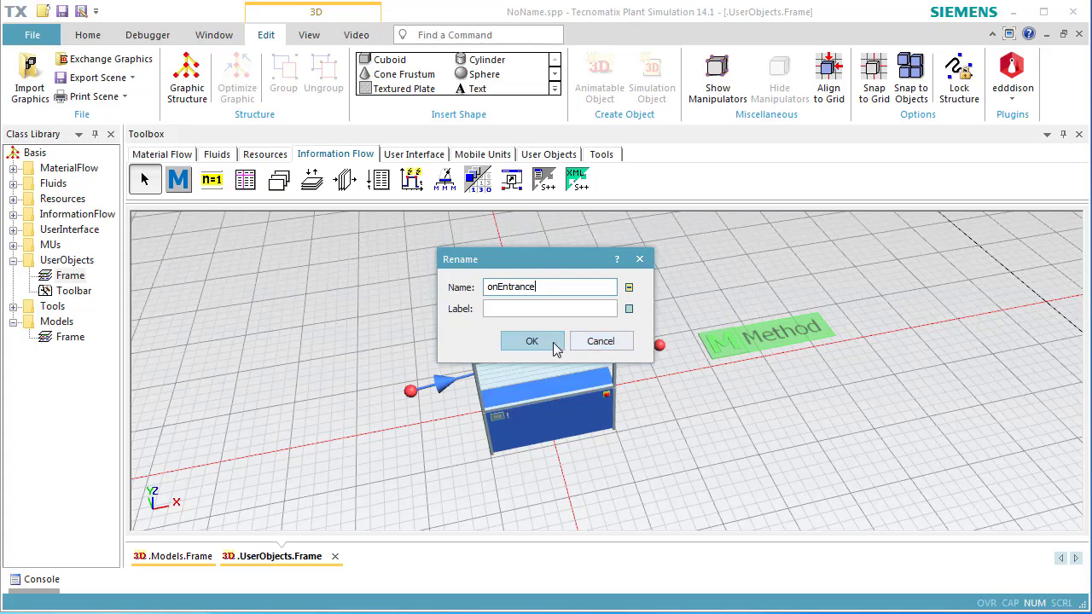
left_click(554, 342)
Set the Station's processing time to 22 seconds and its recovery time to 5 seconds, starting when the part exits
double_click(554, 348)
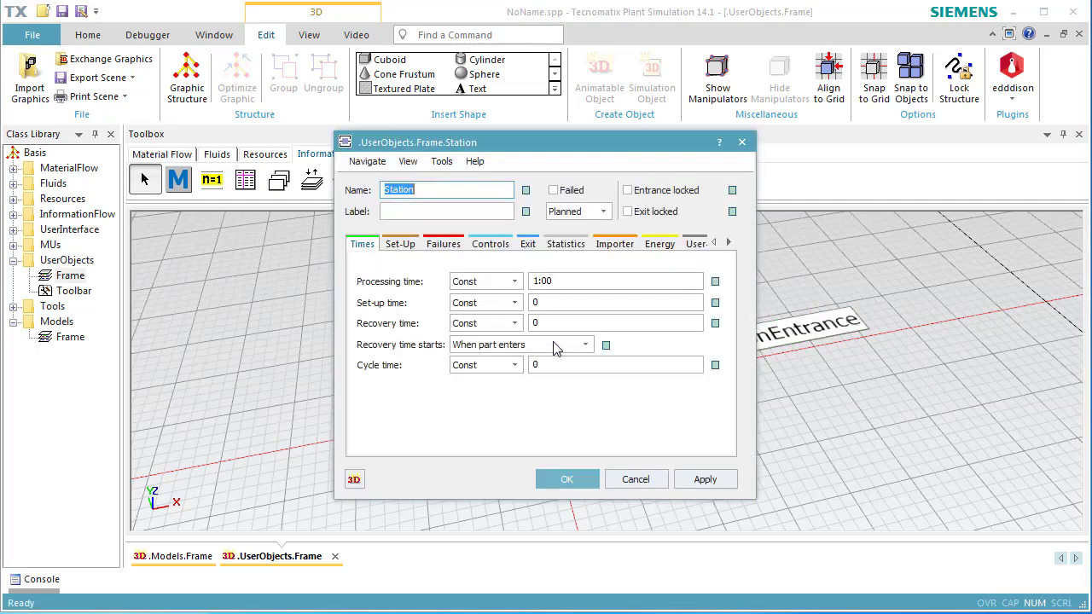
left_click(566, 281)
type("22")
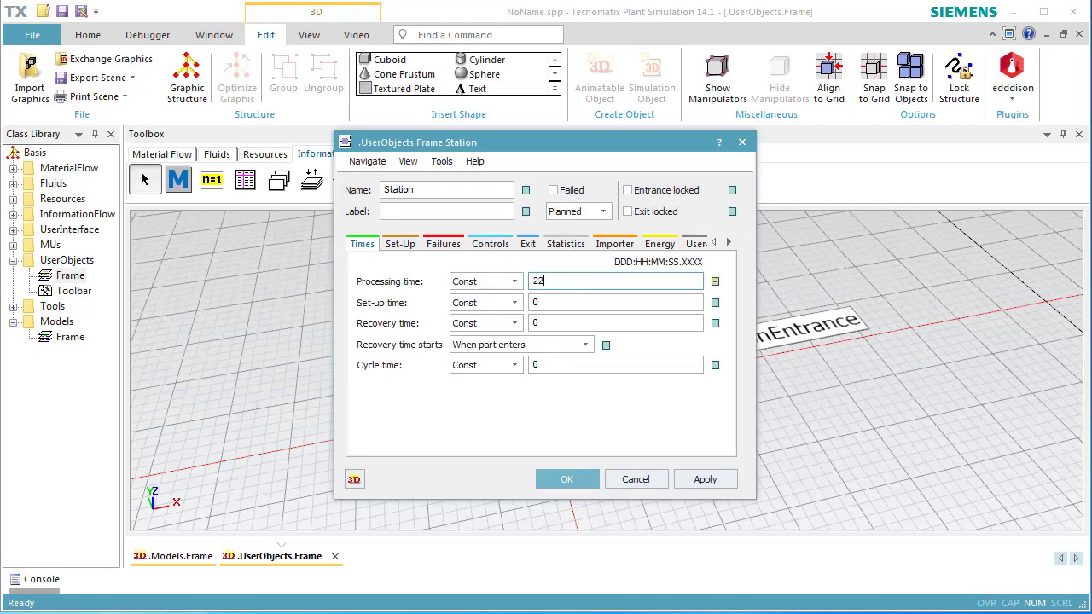
key("Return")
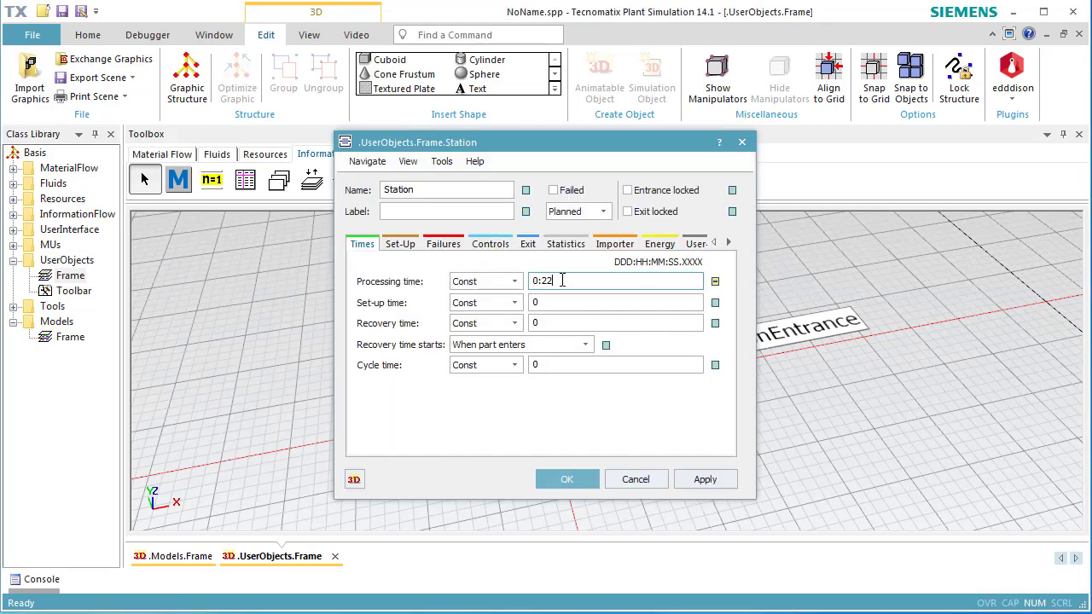
left_click(569, 321)
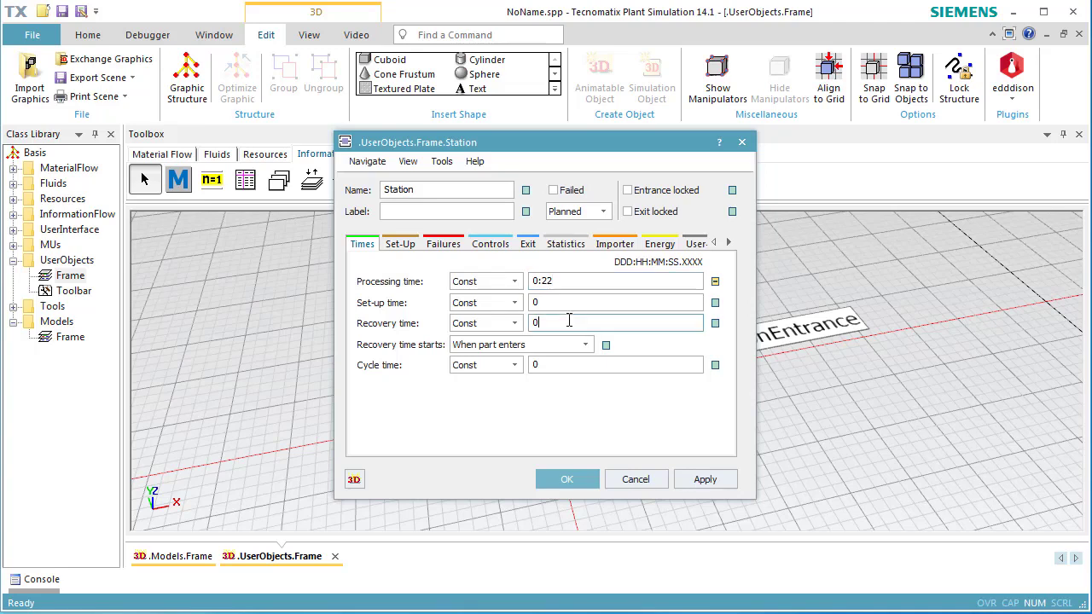
type("5")
left_click(566, 345)
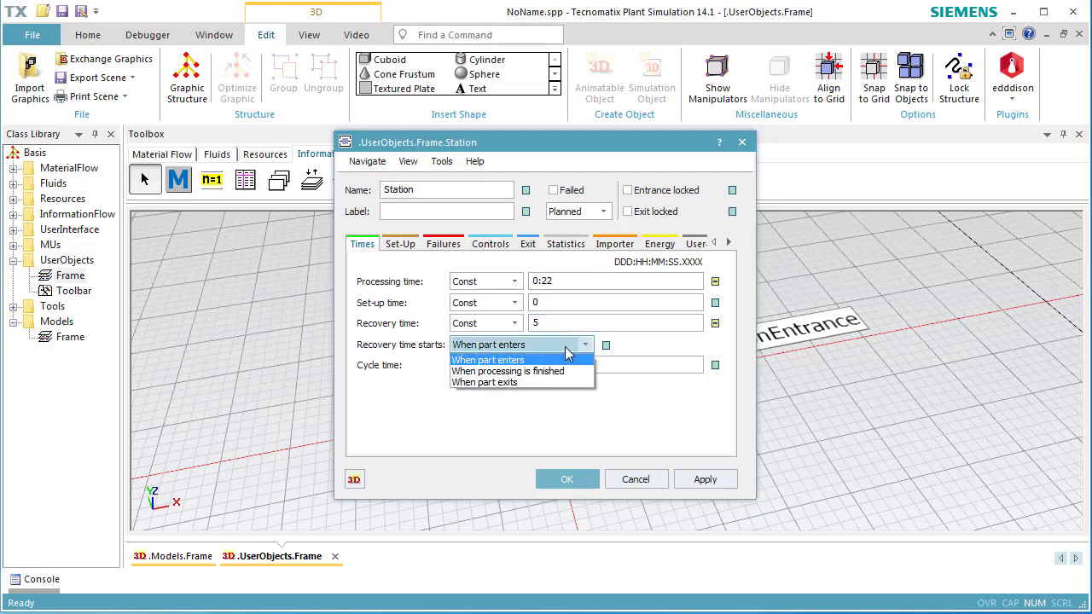
left_click(565, 383)
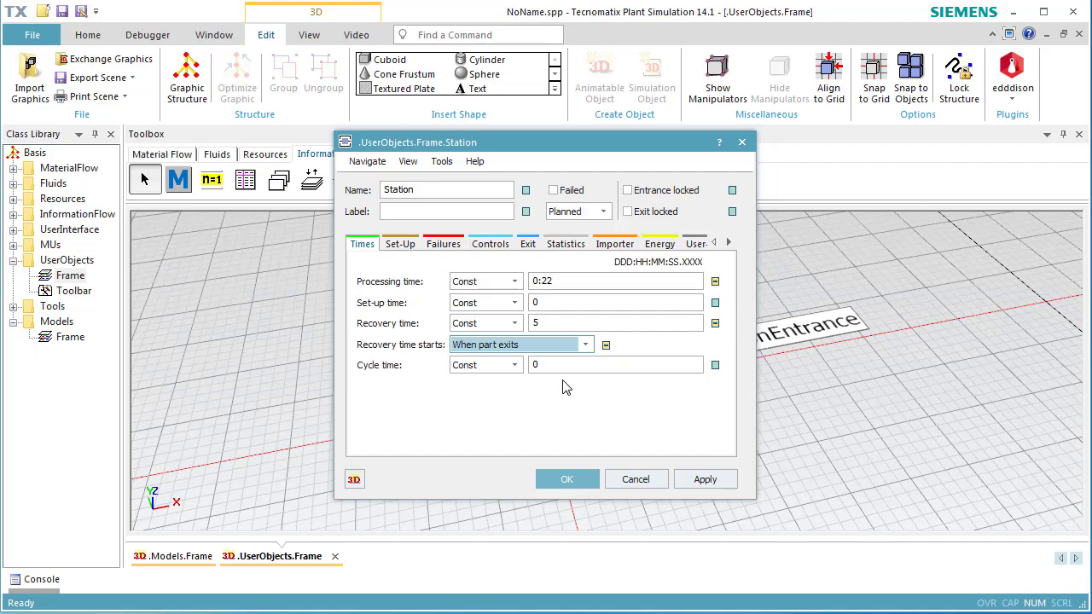
Assign the onEntrance method as the Station's entrance control
left_click(488, 245)
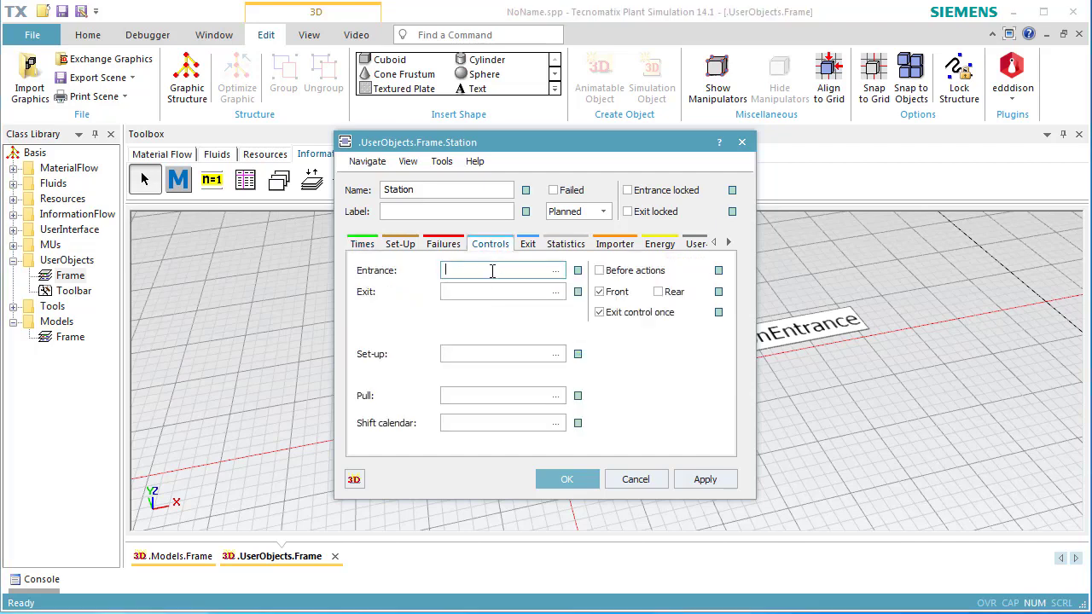
left_click(556, 272)
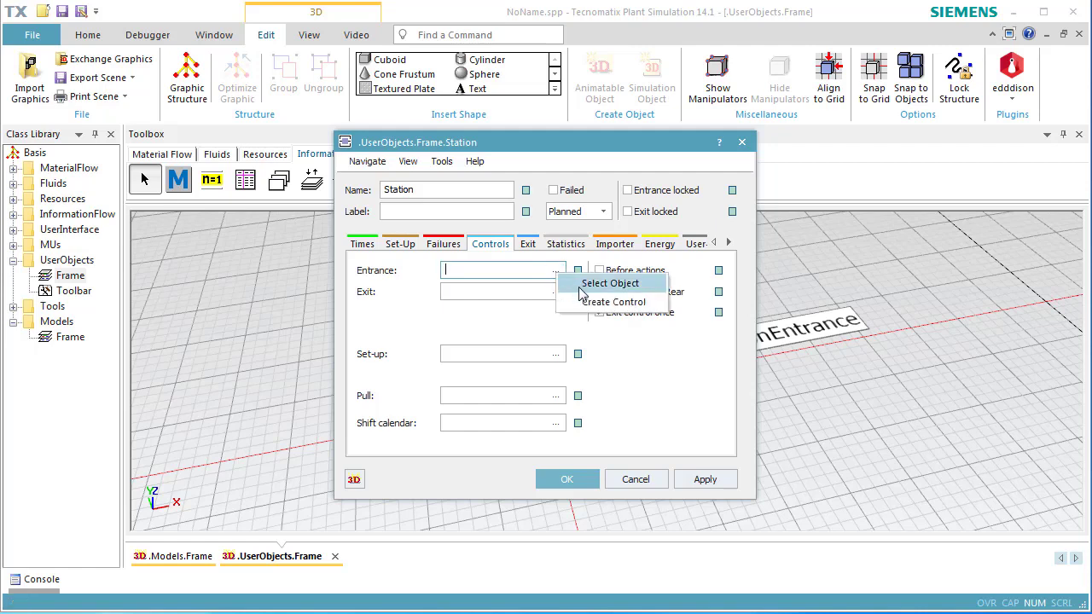
left_click(580, 287)
left_click(474, 208)
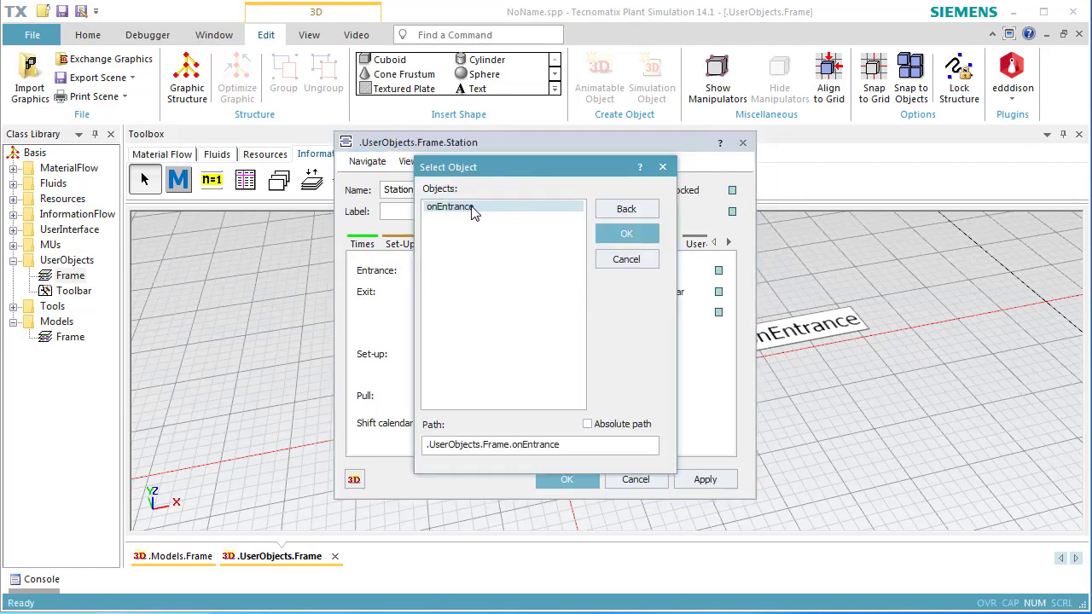
left_click(605, 237)
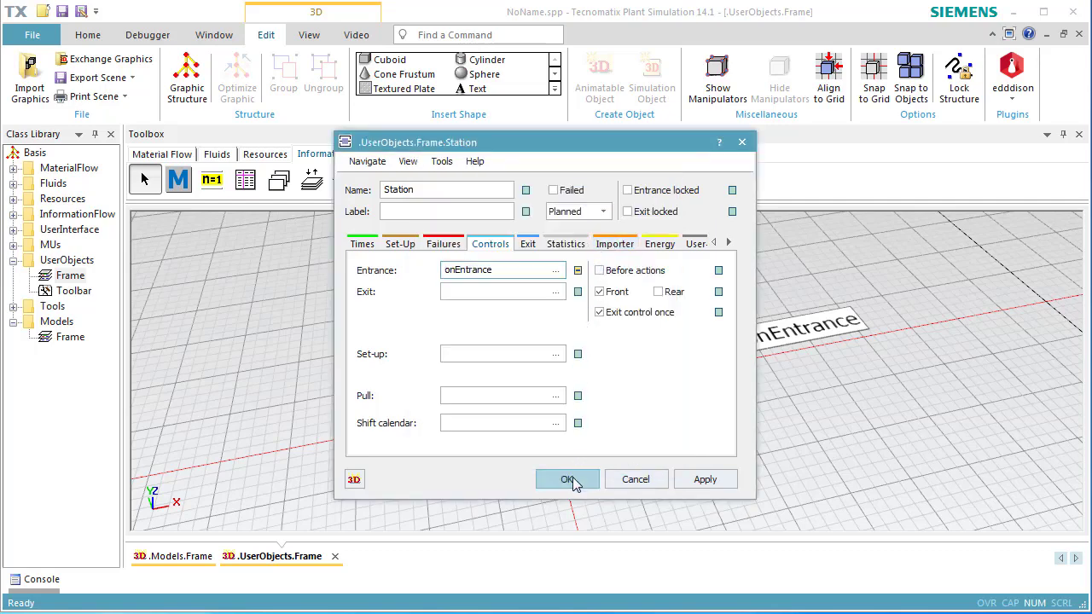
Confirm the Station settings and start onEntrance with "if is3Dopen and animIcon" and "var animations : any := Station._3D.getObject("ToolHolder").selfAnimations"
left_click(569, 480)
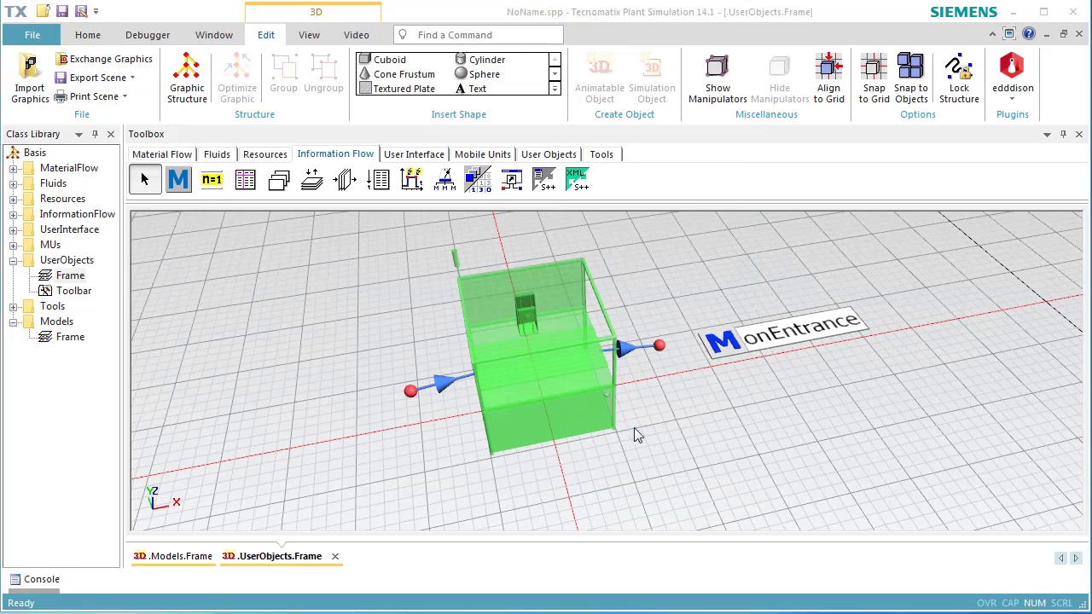
double_click(754, 345)
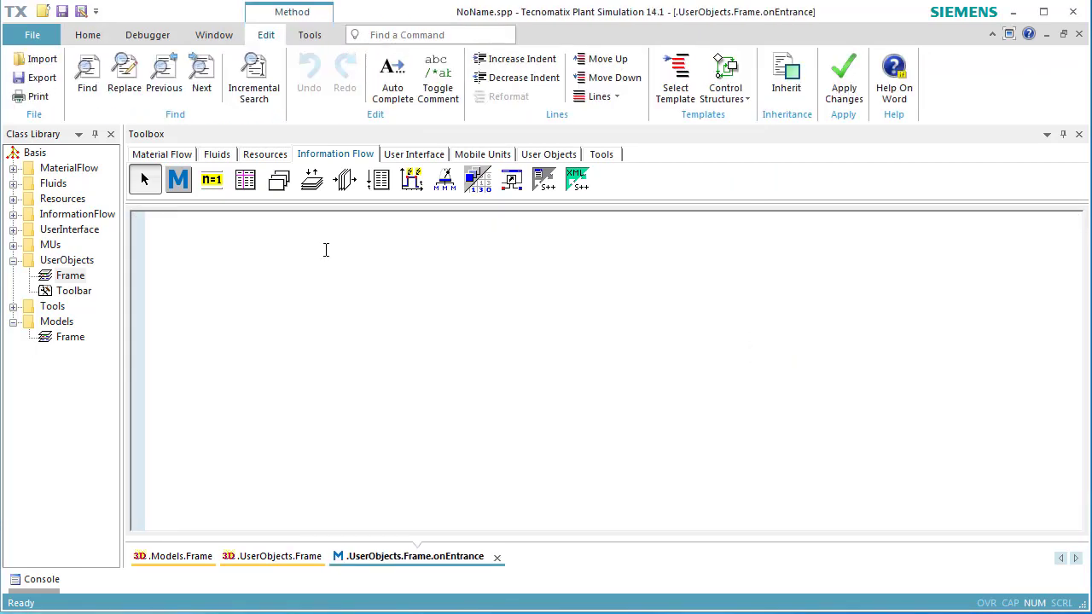
type("if is3Dop")
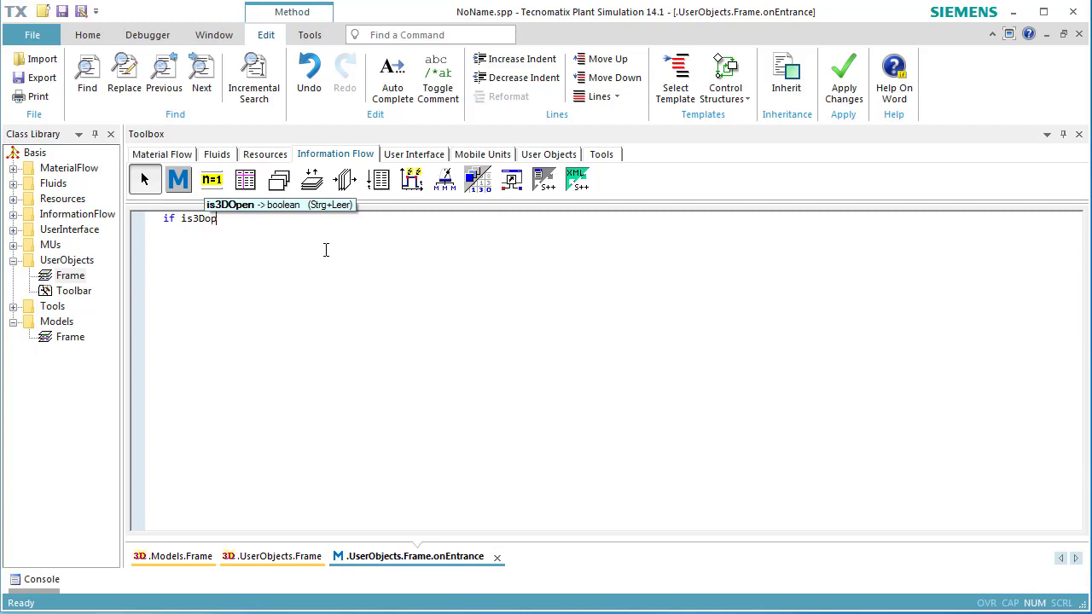
type("en and animIcon(")
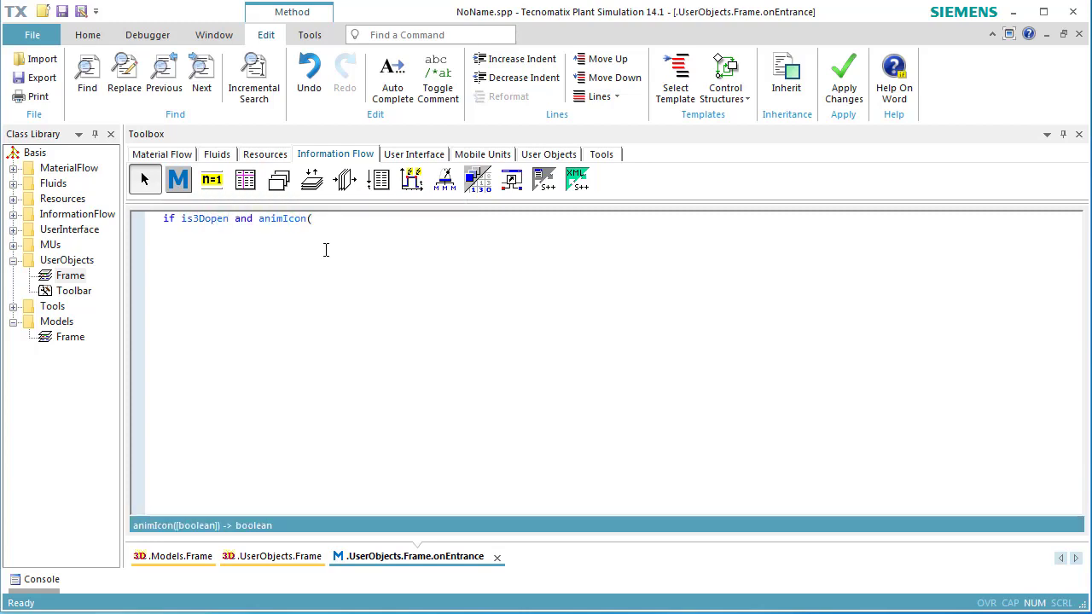
key("BackSpace")
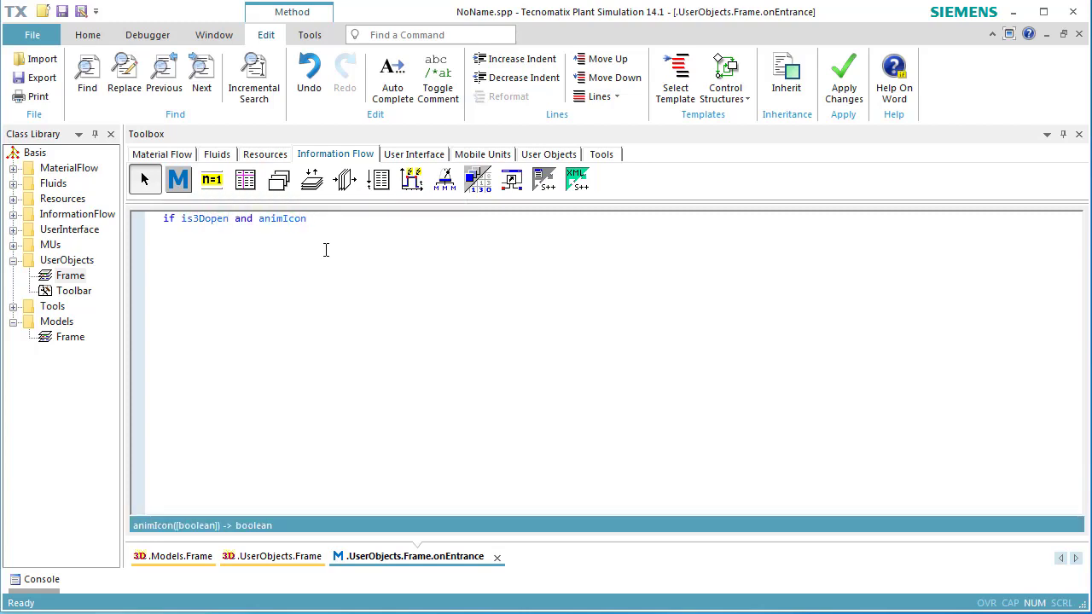
type("var animations : any := S")
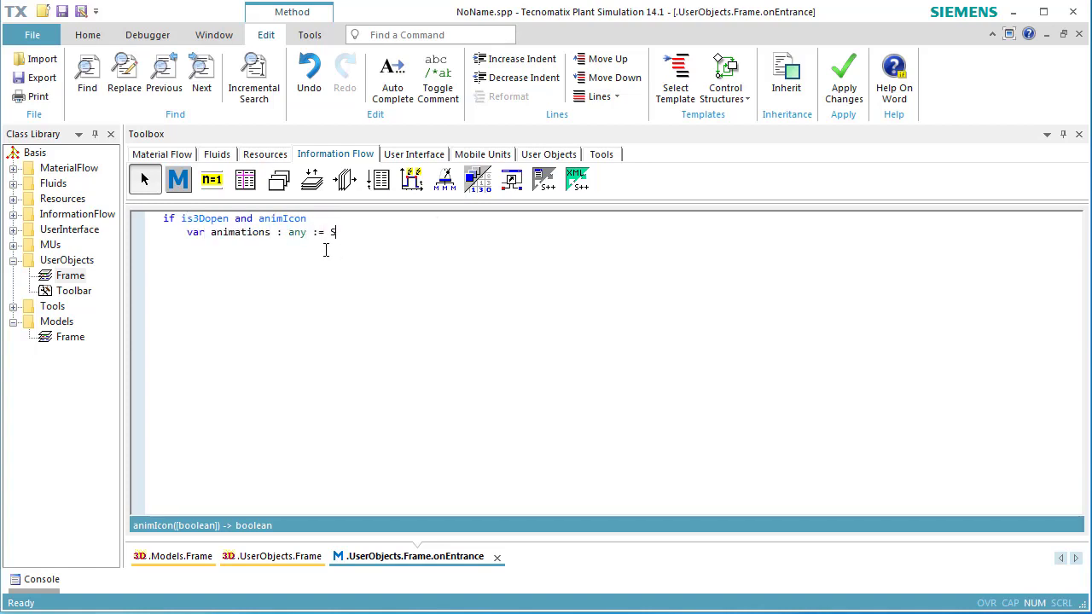
type("tation._3D.getObject(\"T")
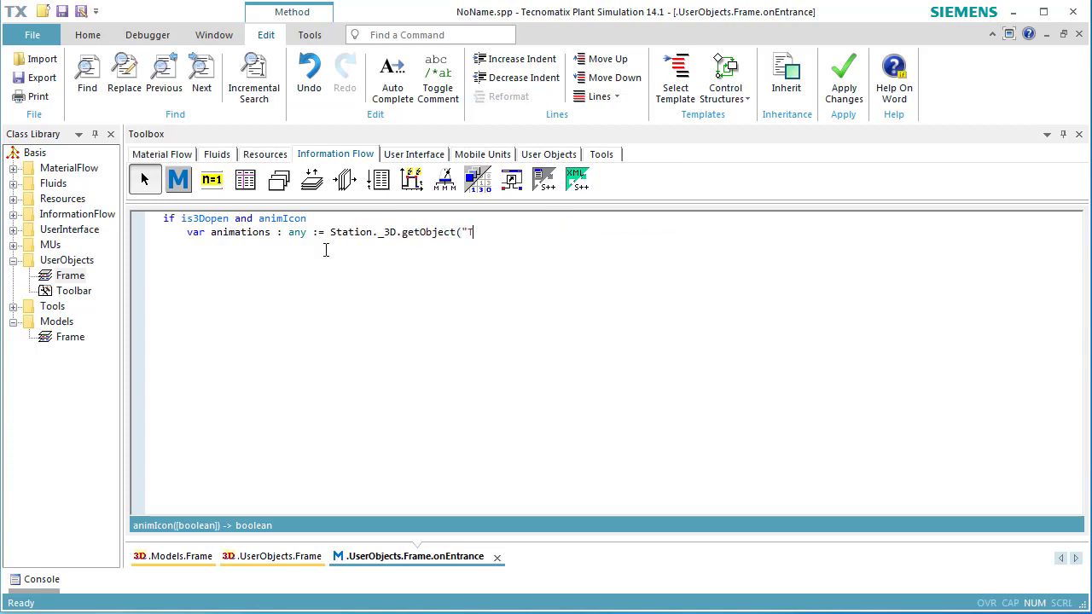
type("oolHolder\").selfAnimations     ")
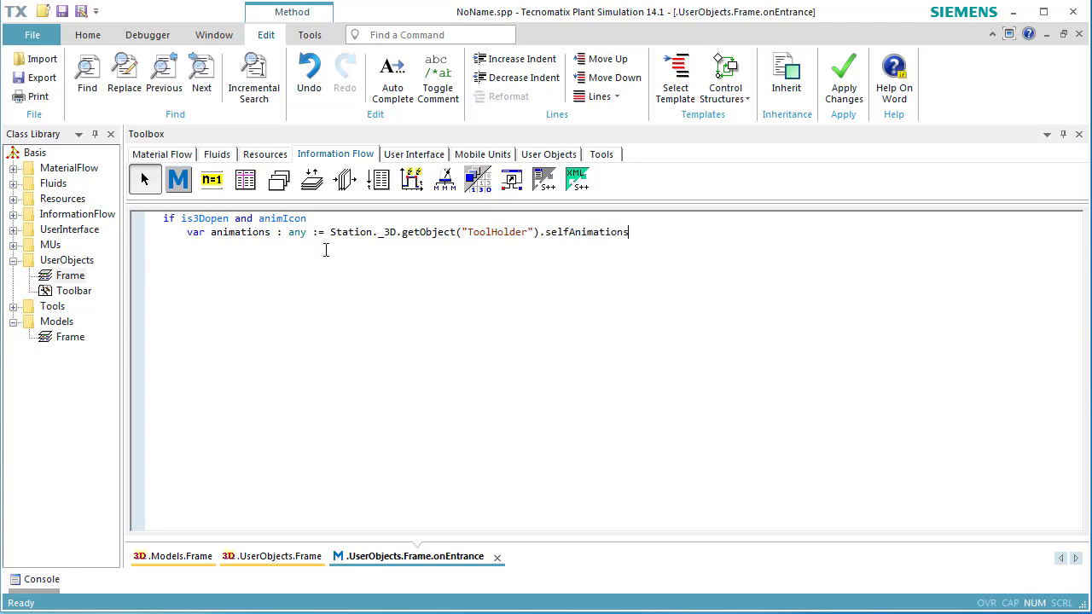
Complete the first if block with animations.resetAnimation, animations.left.schedule, animations.play and end
type("animation.resetAnimation")
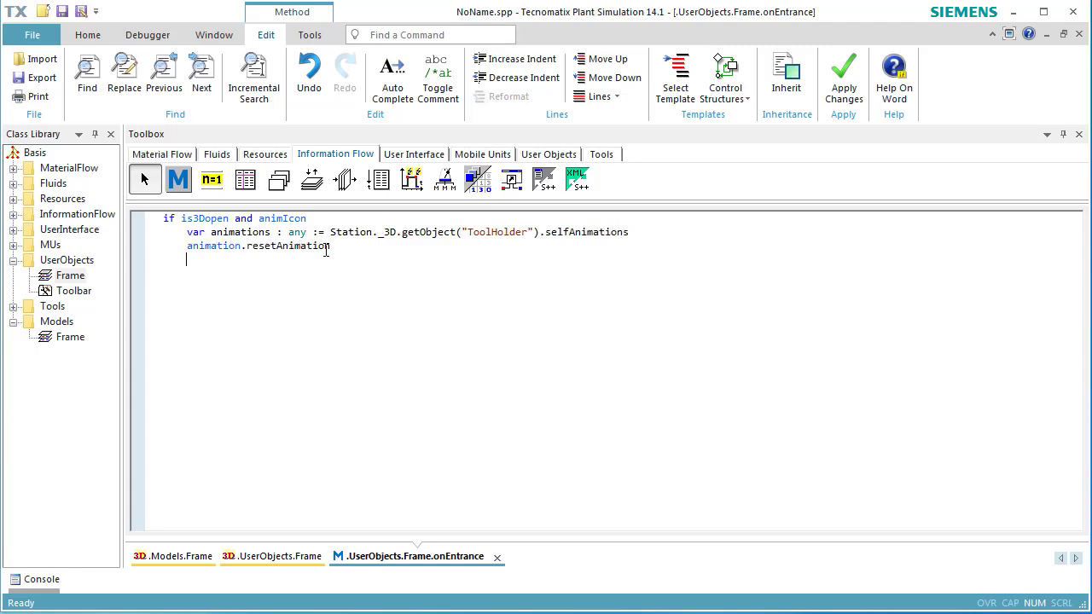
key("Return")
type("animations.left.schedule")
left_click(247, 246)
type("s")
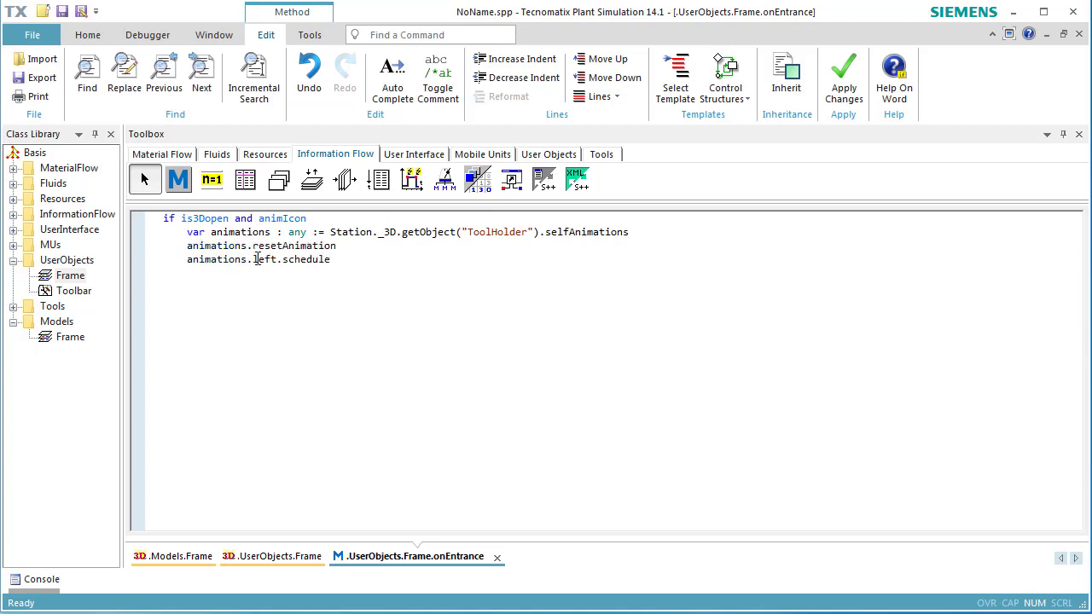
left_click(354, 261)
key("Return")
type("animations.play ")
type("end")
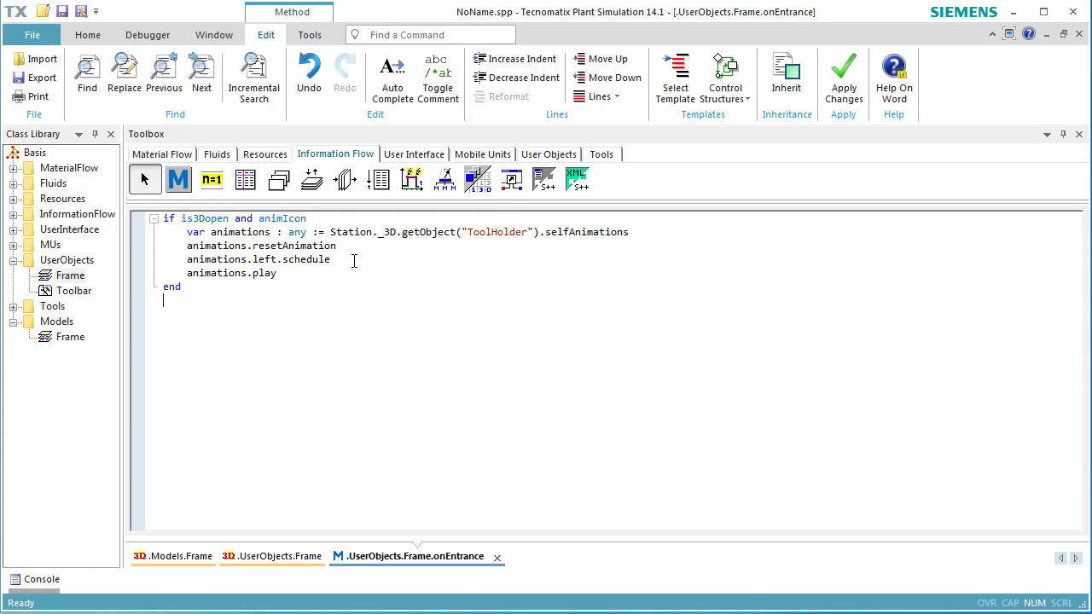
Add "wait 1" and a second is3Dopen and animIcon block containing animations.resetAnimation, animations.right.schedule and animations.play
key("Return")
key("Return")
type("wait 1")
key("Return")
key("Return")
type("if is3Dopen and animIcon(")
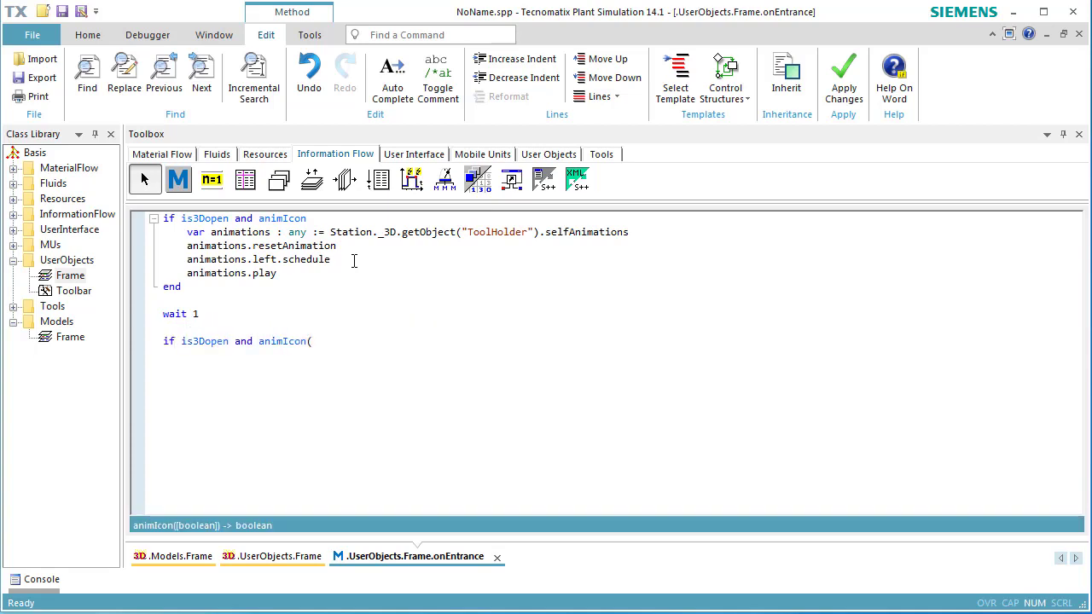
key("BackSpace")
key("Return")
type("animations.resetAnimation \t")
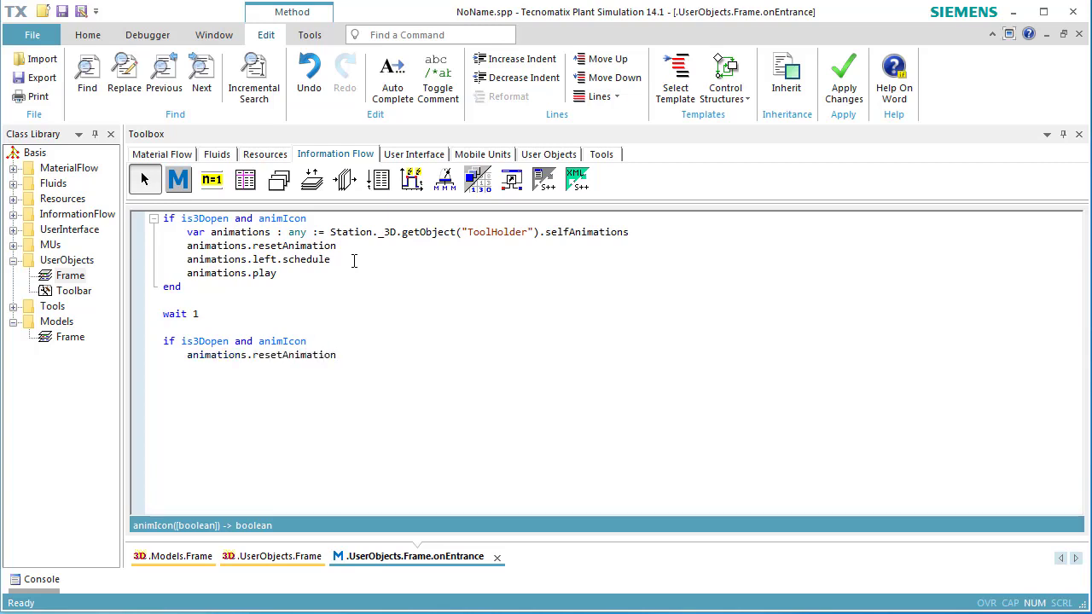
type("animations.right.schedule \t")
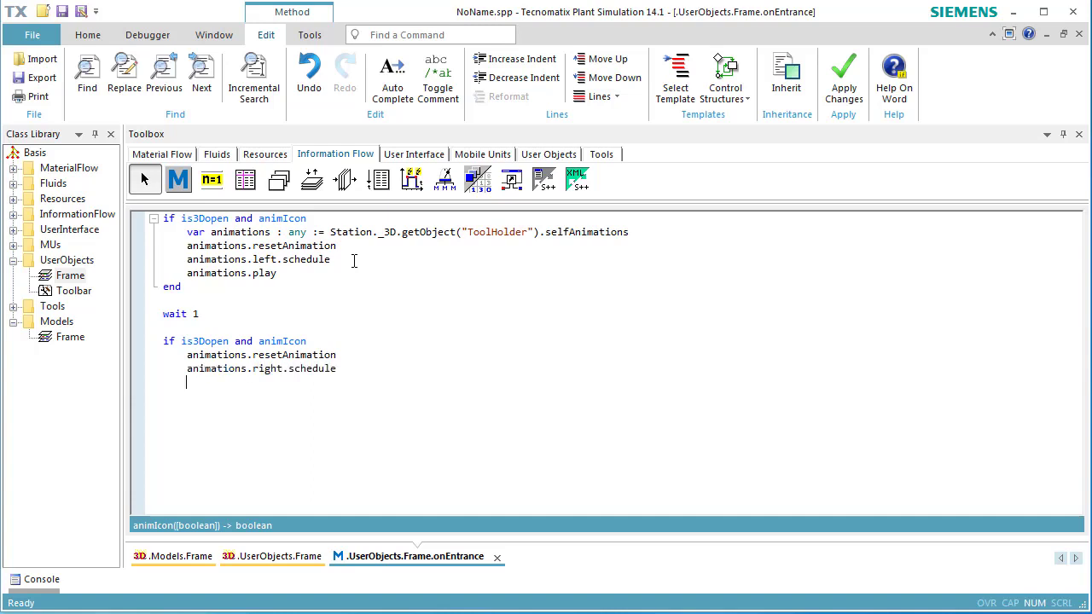
type("animations.play")
key("Return")
type("end")
key("Return")
Add "wait 20" and a third is3Dopen and animIcon block with animations.resetAnimation, animations.Middle.schedule and animations.play, followed by "wait 1"
type("wait 20  ")
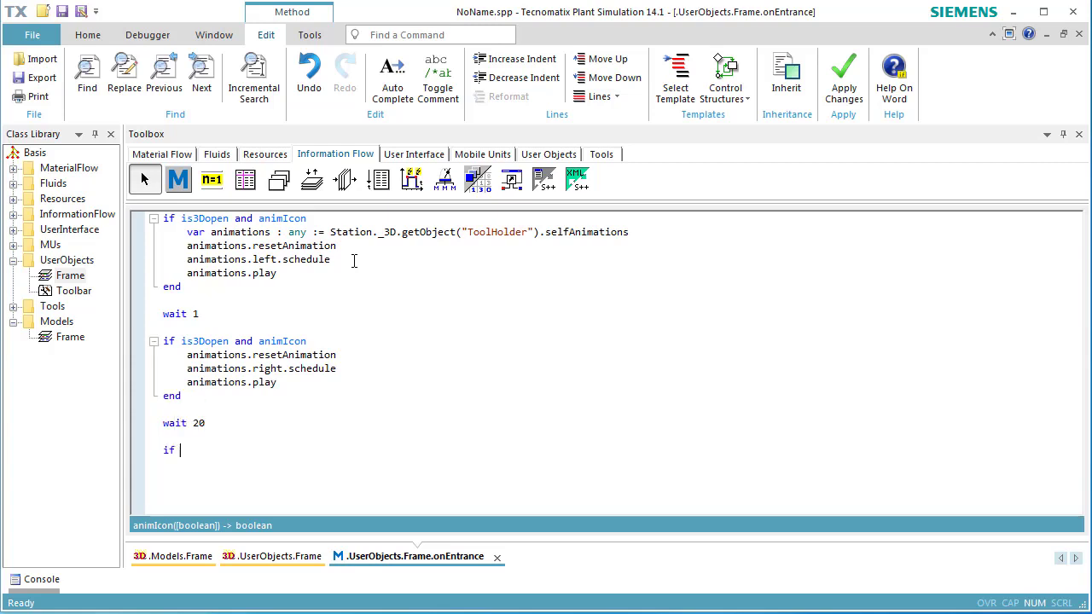
type("if is3Dopen and animIcon")
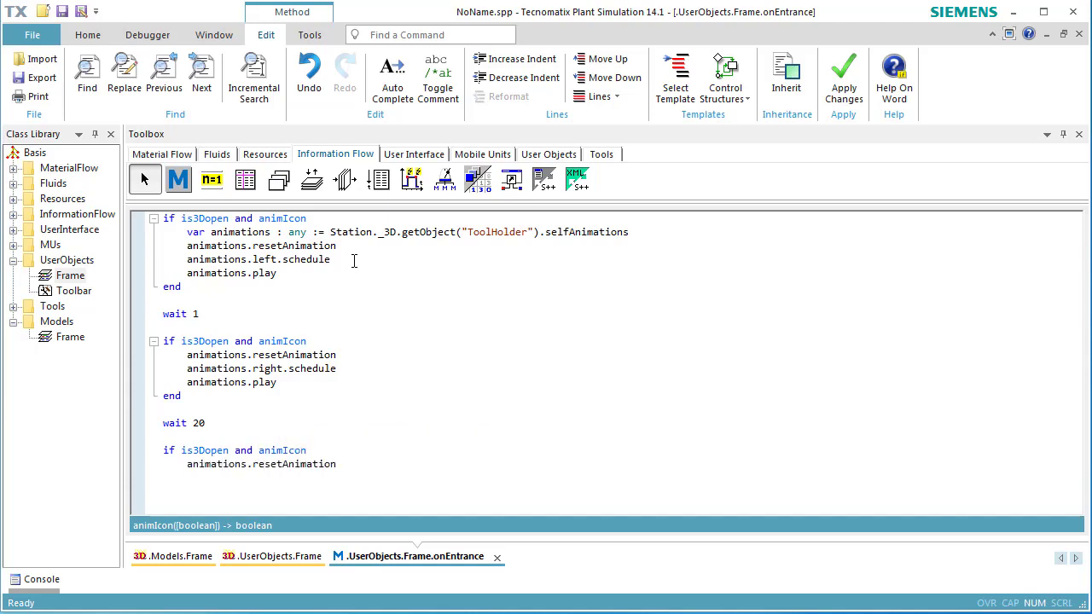
type("ion.Middle.schedule")
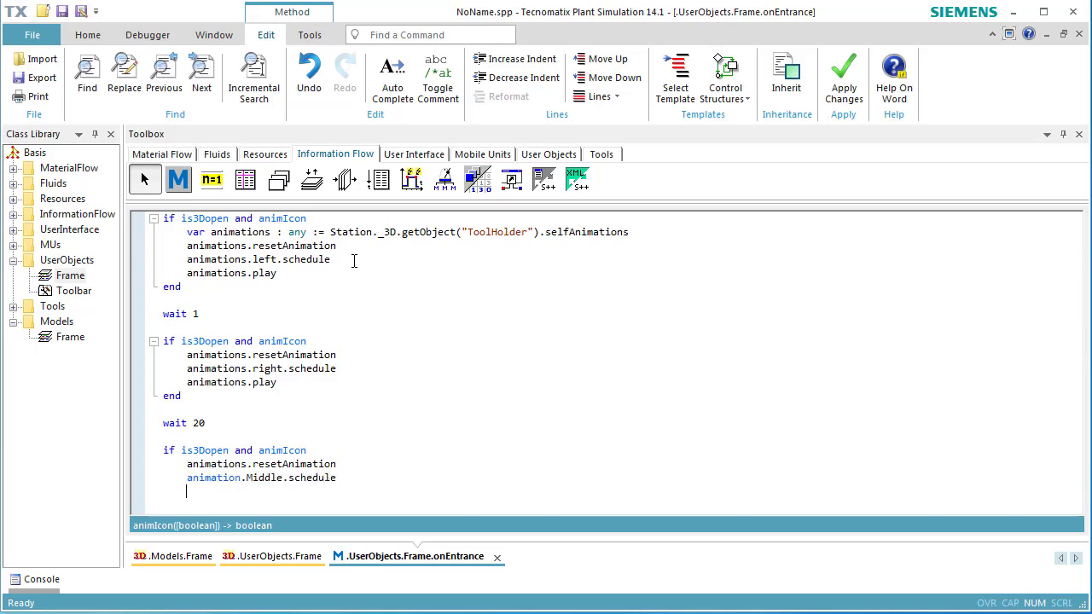
type("s")
left_click(244, 490)
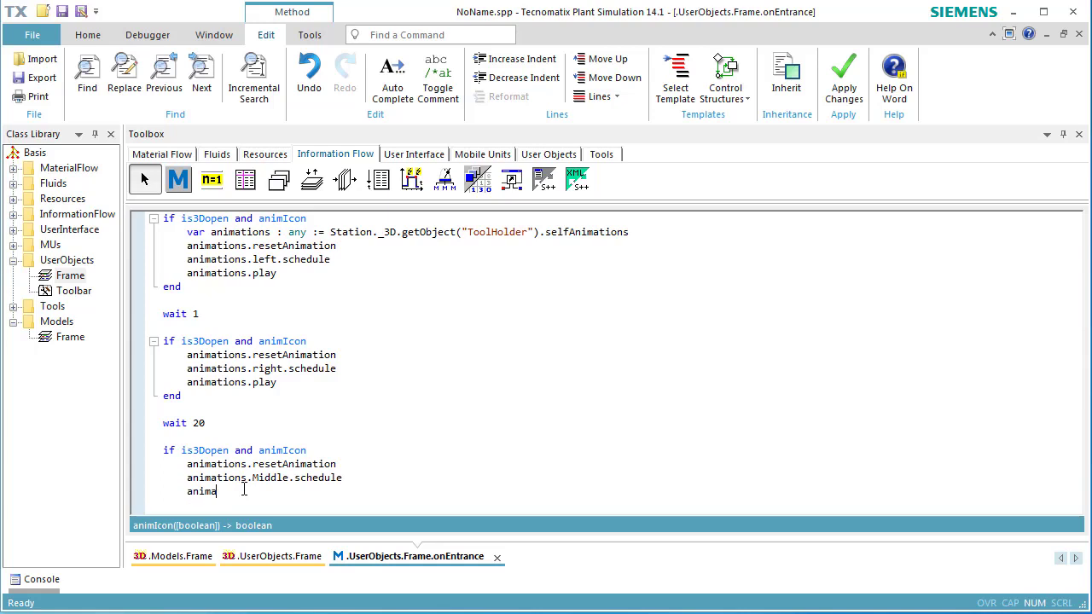
type("end")
key("Return")
type("wait 1")
key("Return")
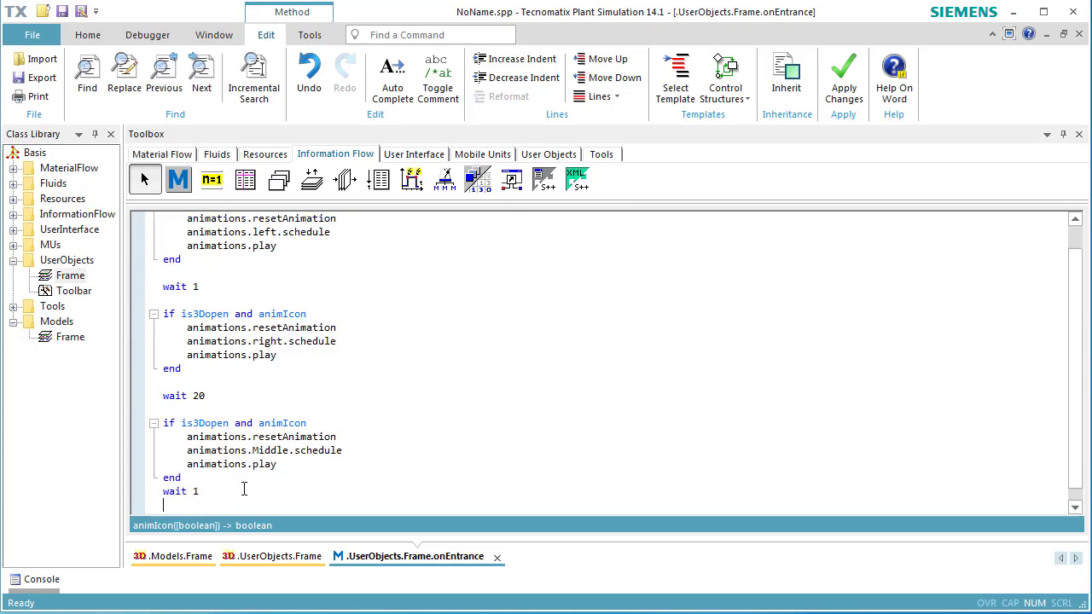
Apply the code changes to the onEntrance method and close its editor
left_click(843, 86)
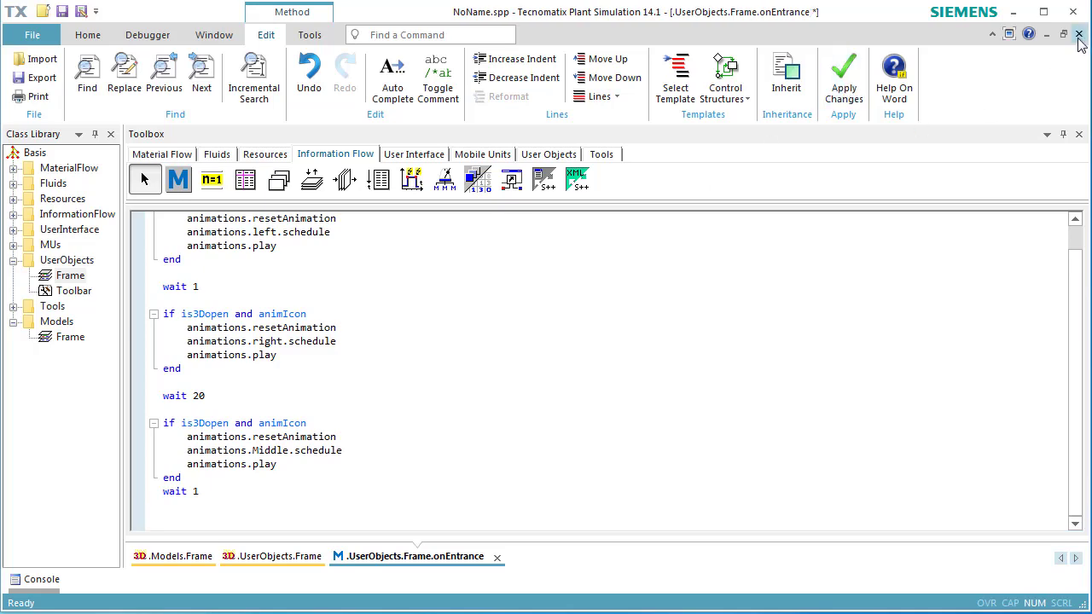
key("F7")
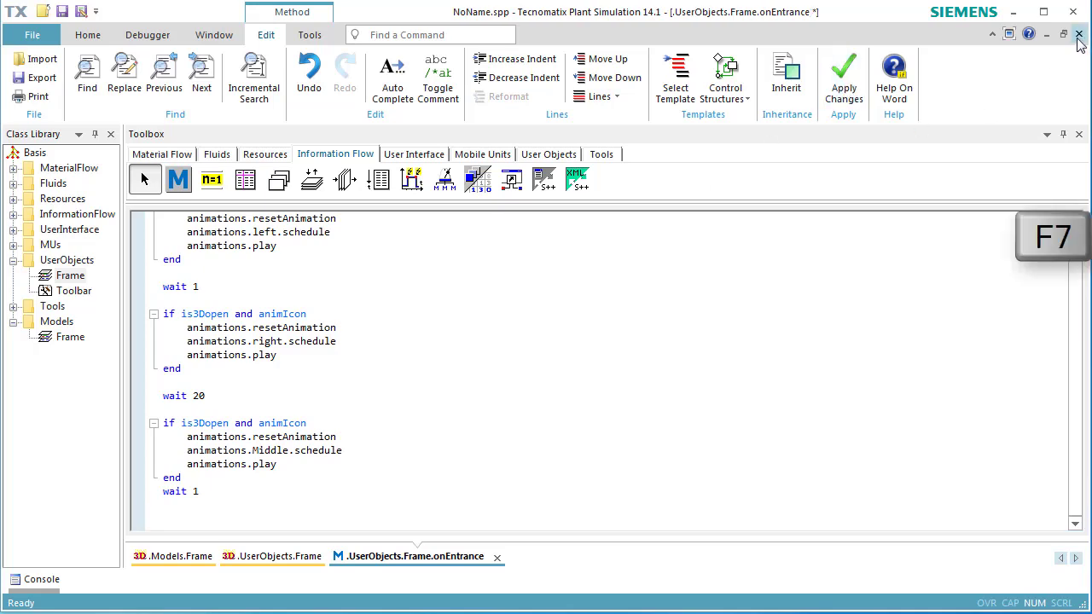
left_click(1077, 39)
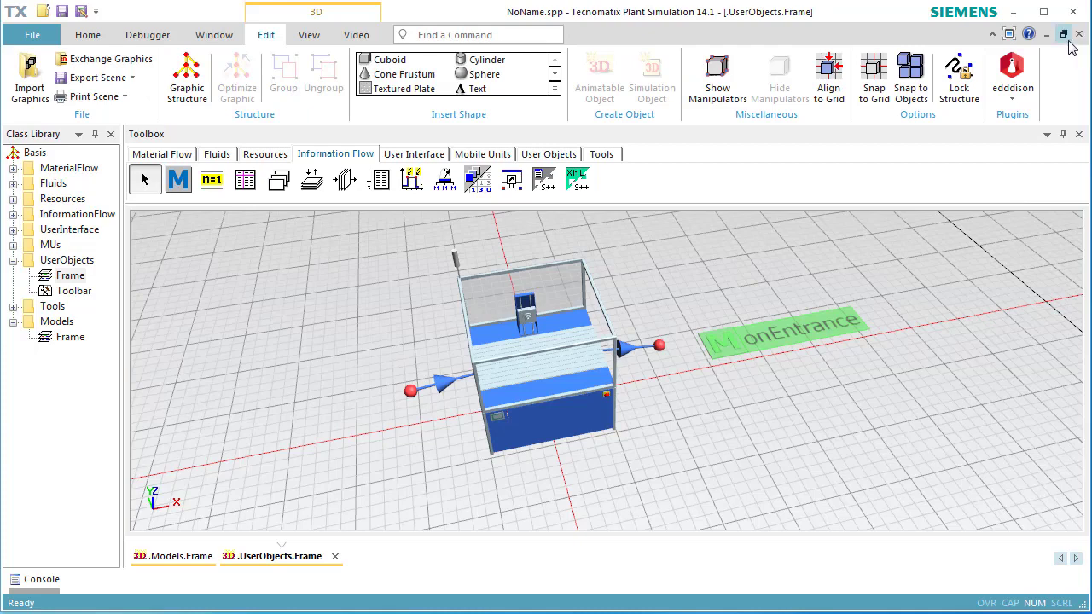
Rename the Frame class in the UserObjects folder to MyStation
left_click(75, 278)
key("F2")
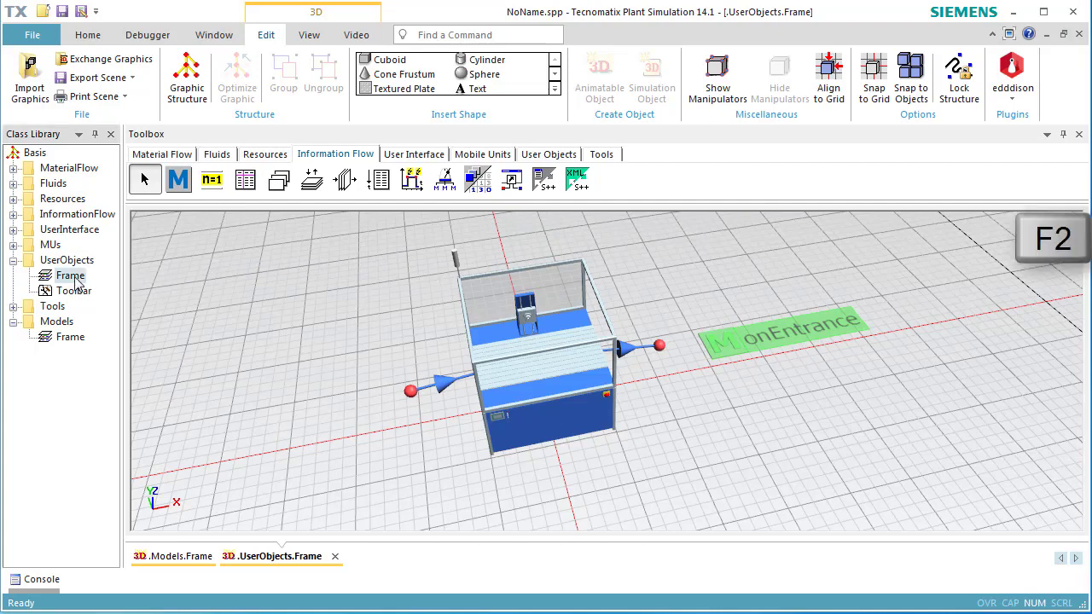
type("M")
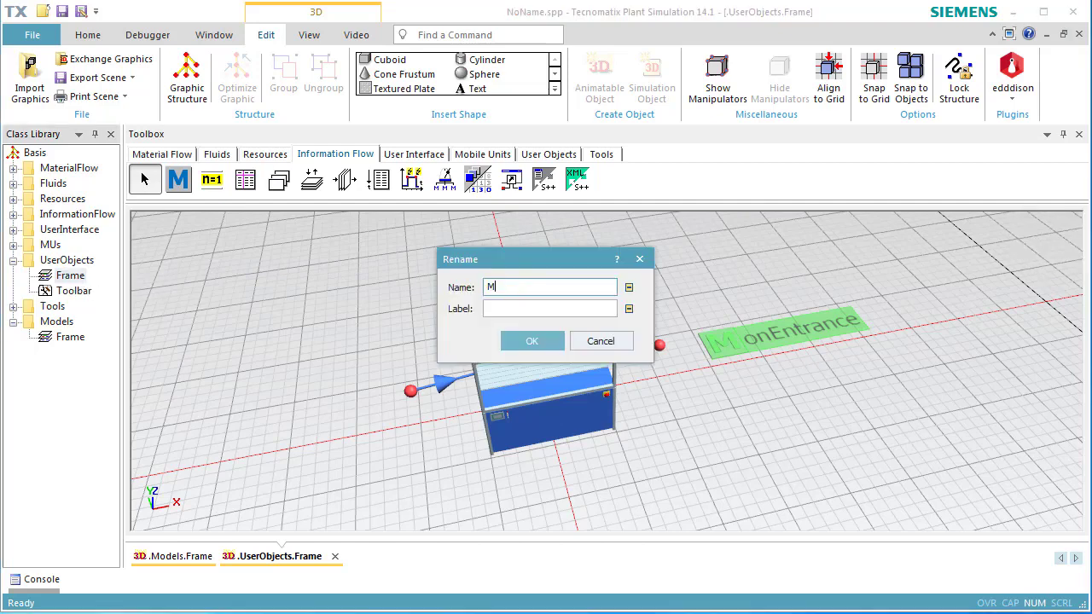
type("yStation")
left_click(530, 341)
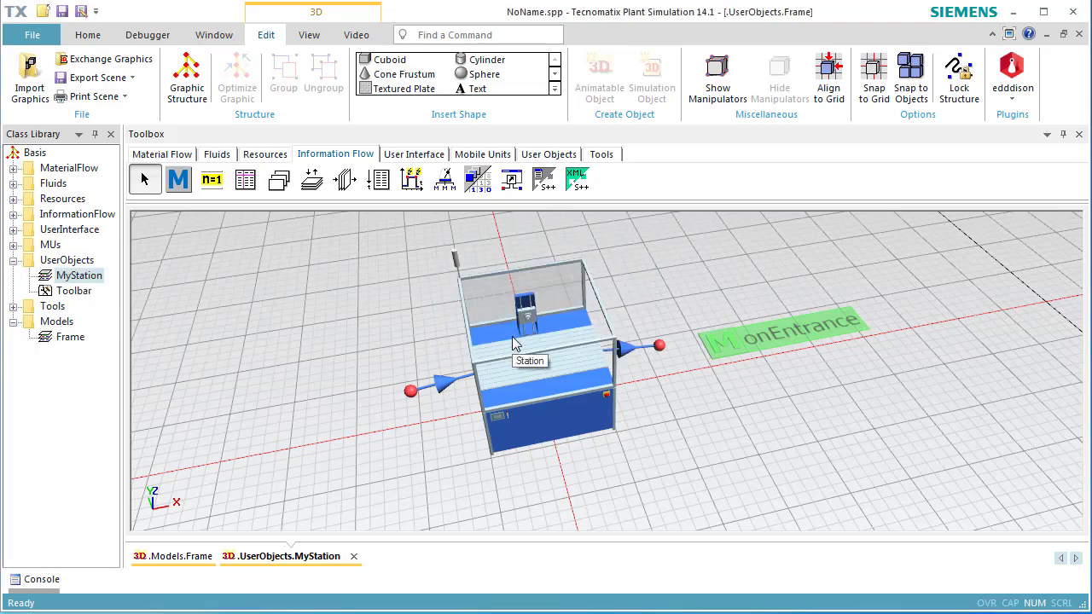
Close the MyStation frame and insert a Source in the Models frame, in front of the red X axis line
left_click(1079, 35)
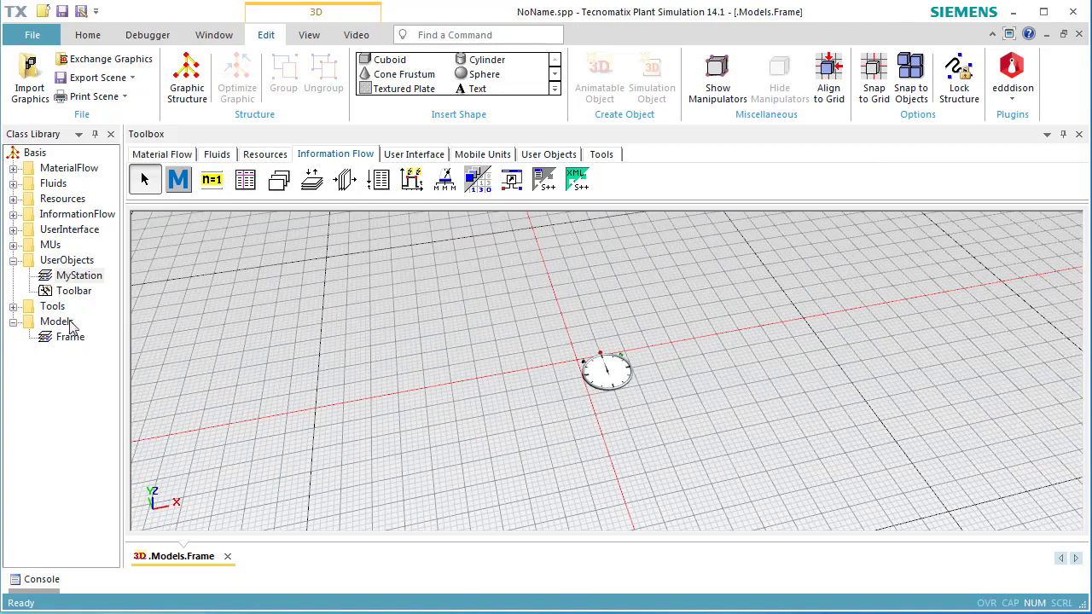
left_click(183, 156)
left_click(309, 181)
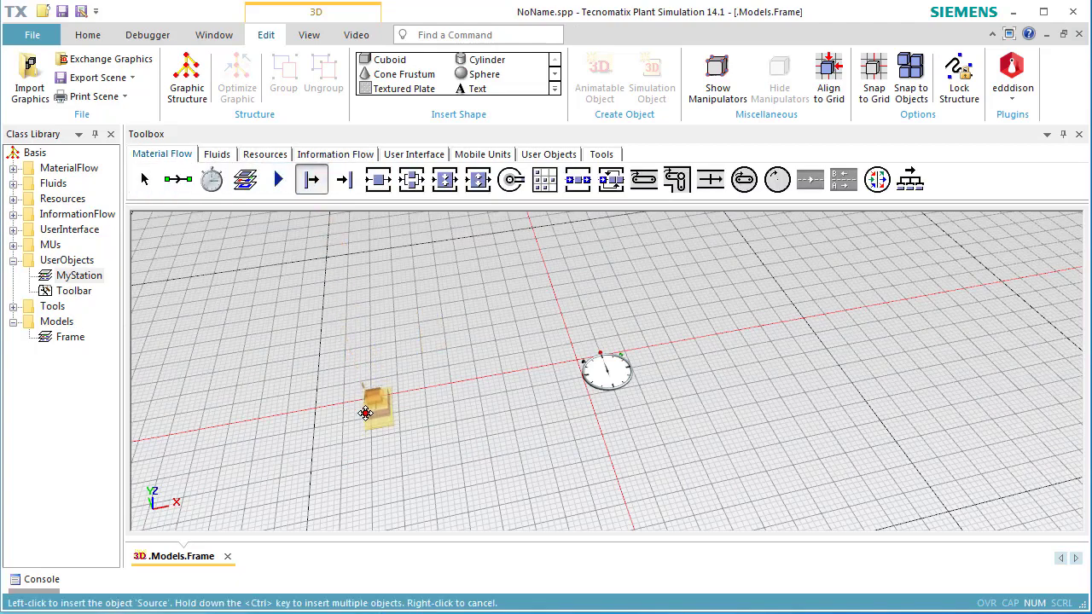
left_click(380, 475)
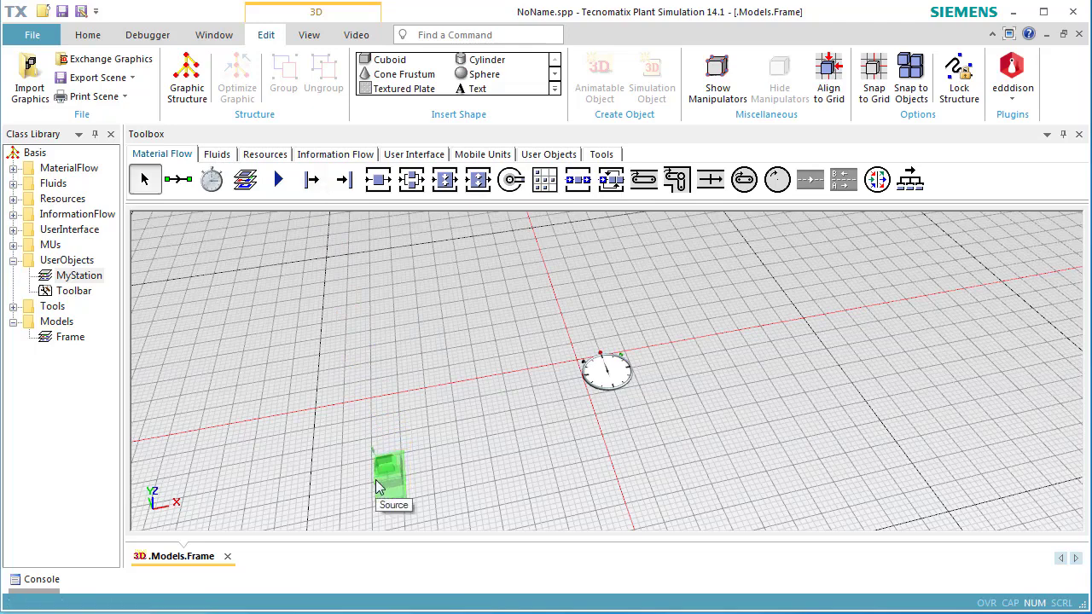
Add MyStation to the Material Flow toolbox and insert three MyStation instances in a row beside the Source
left_click(89, 280)
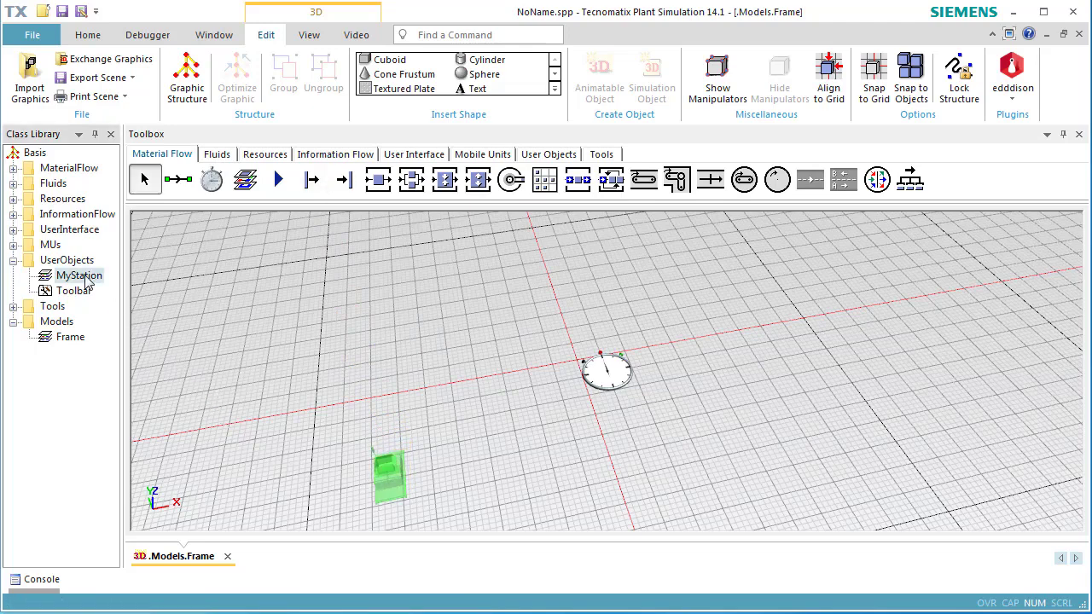
left_click_drag(88, 281, 953, 192)
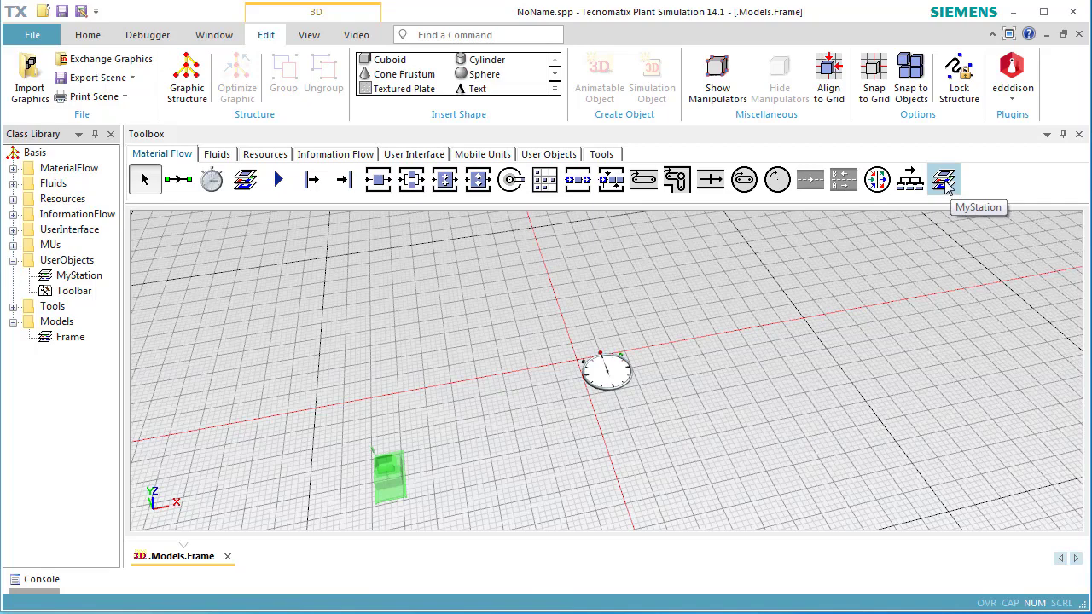
left_click(951, 190)
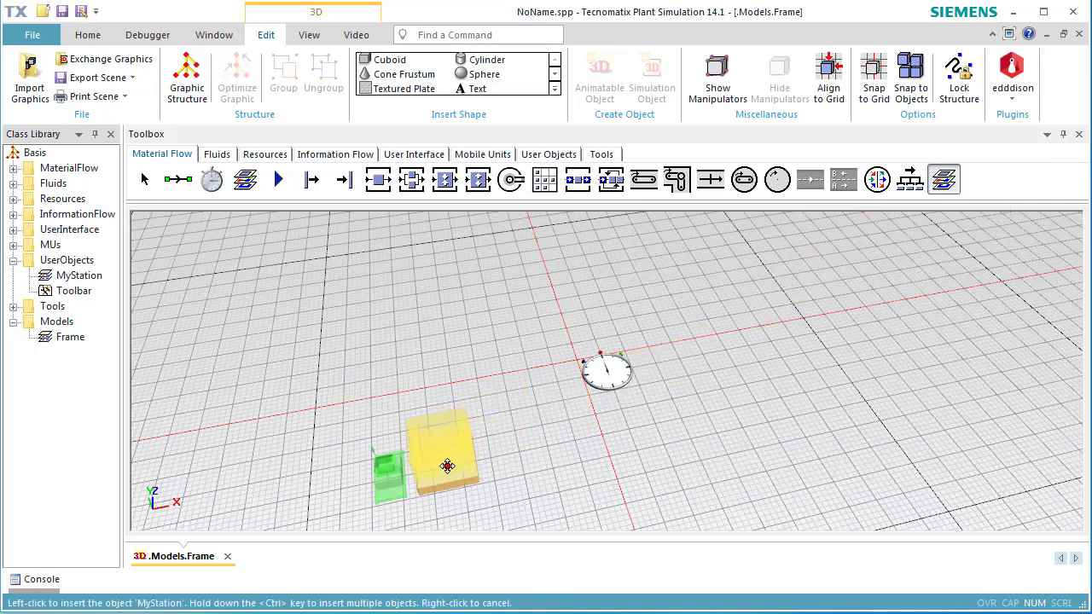
left_click(439, 466, "ctrl")
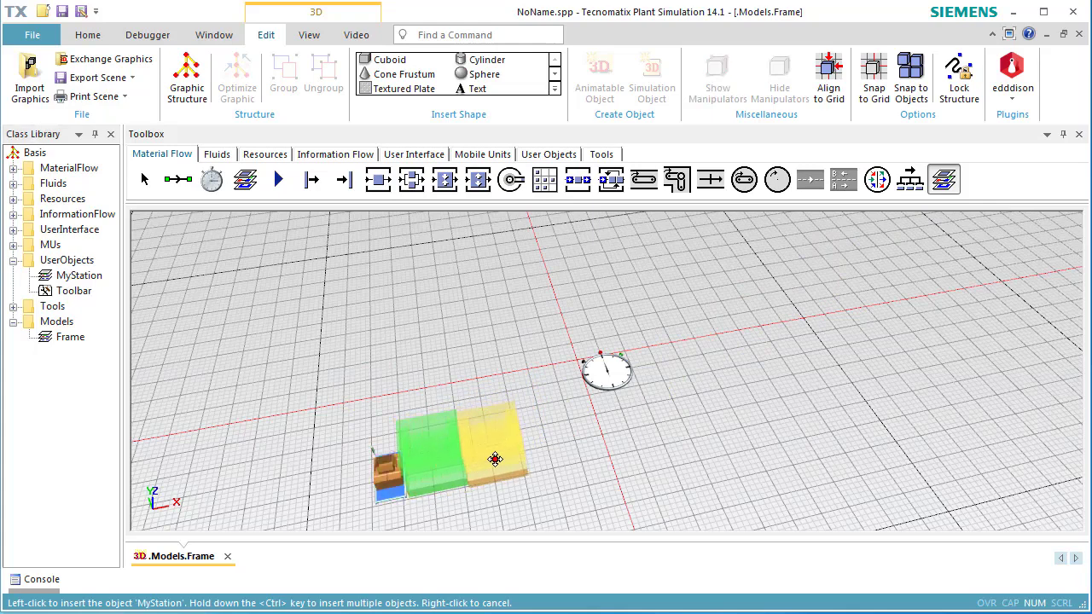
left_click(495, 450, "ctrl")
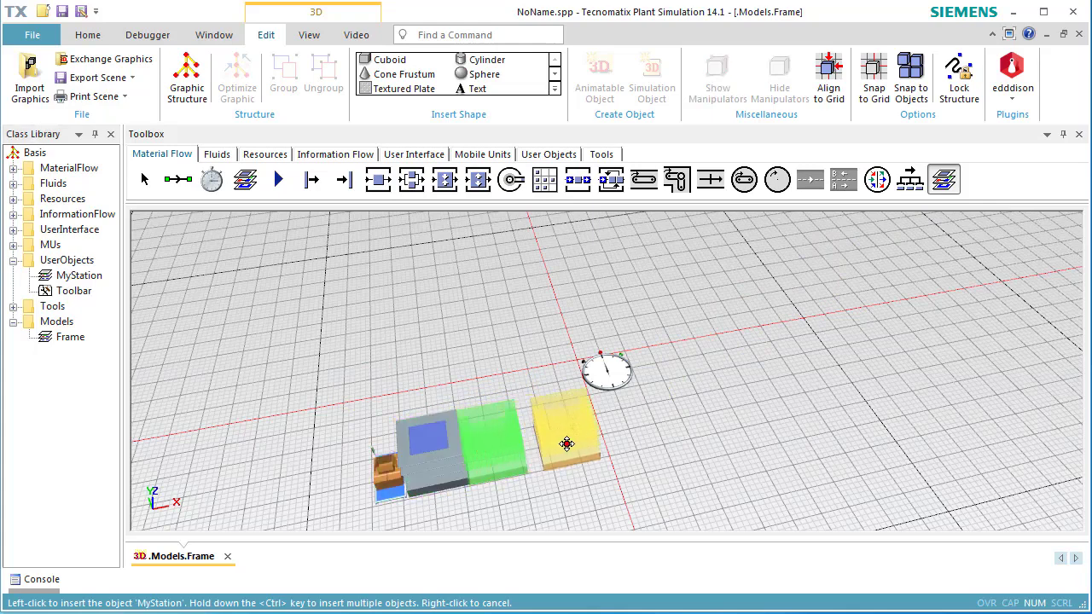
left_click(552, 446, "ctrl")
right_click(686, 410)
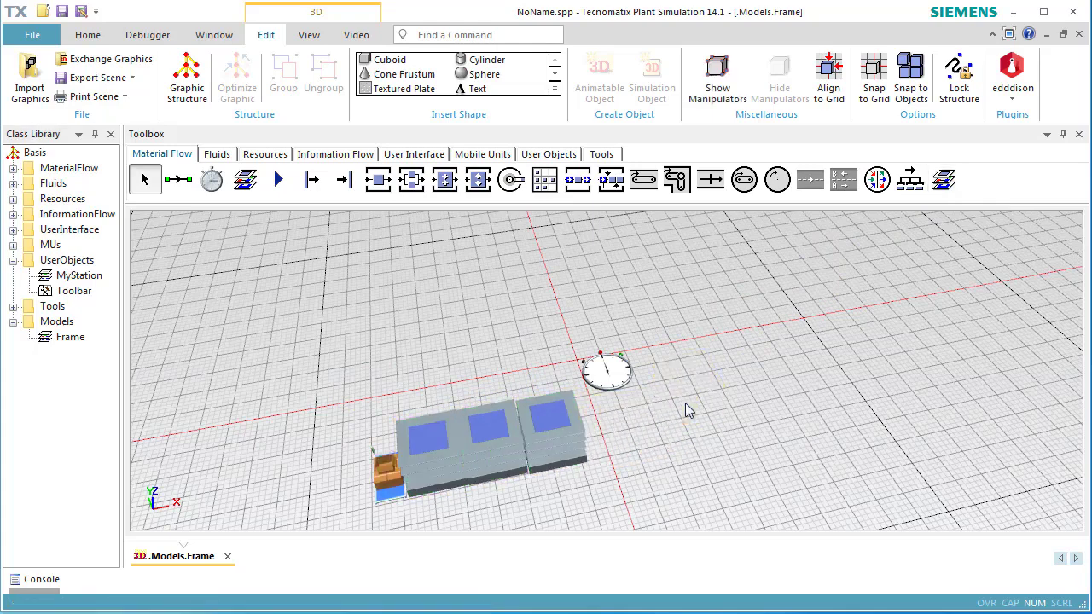
Insert a Drain in the Models frame directly after the third MyStation, at the end of the line
left_click(349, 183)
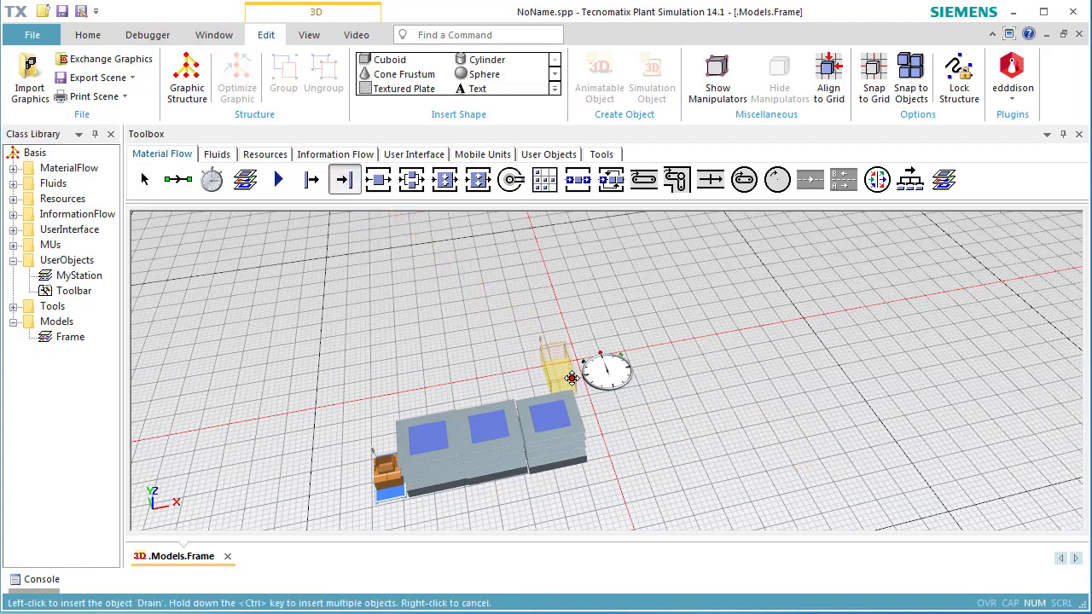
left_click(607, 435)
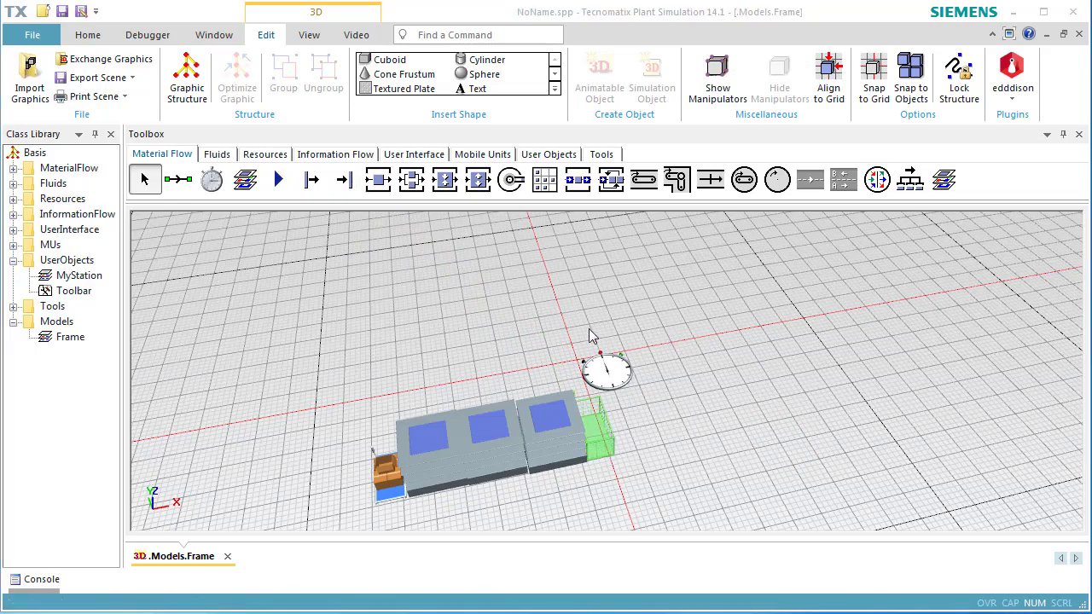
Open the MyStation frame's 3D properties and make its default and deco graphic groups invisible
double_click(86, 277)
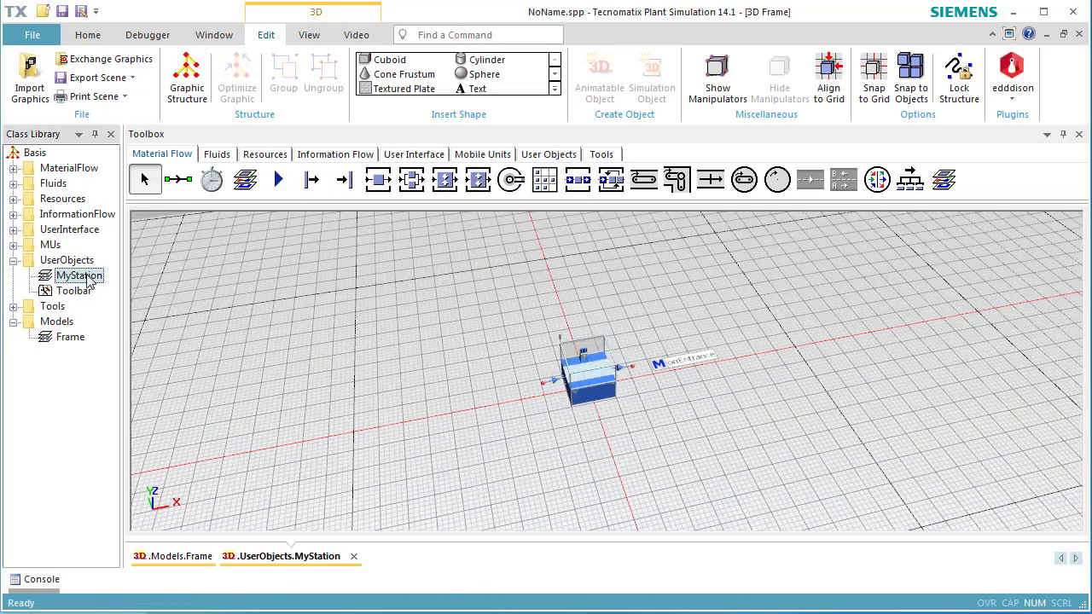
right_click(736, 301)
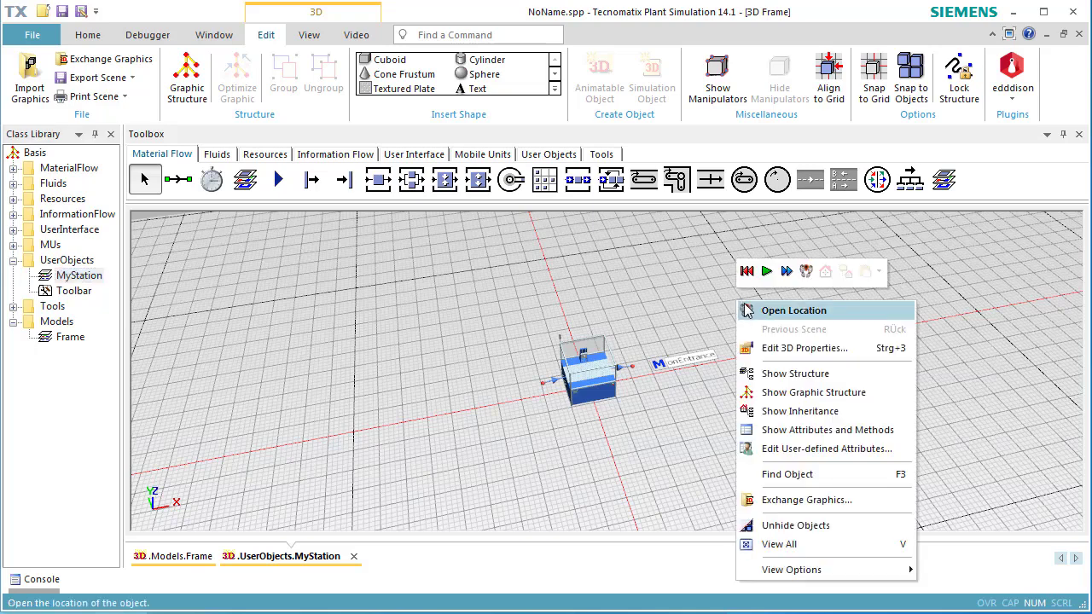
left_click(768, 348)
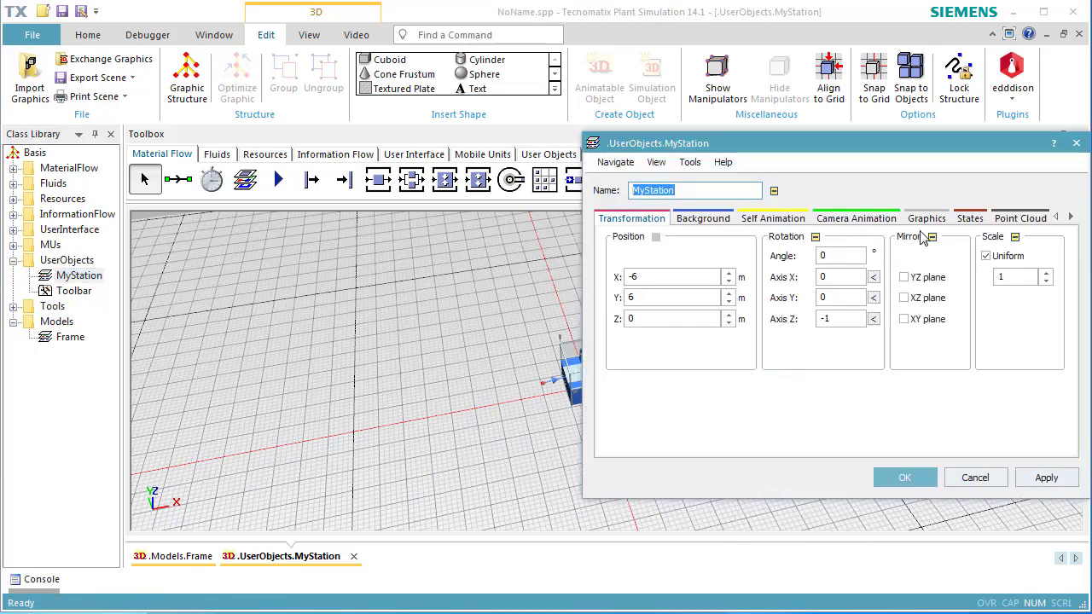
left_click(926, 218)
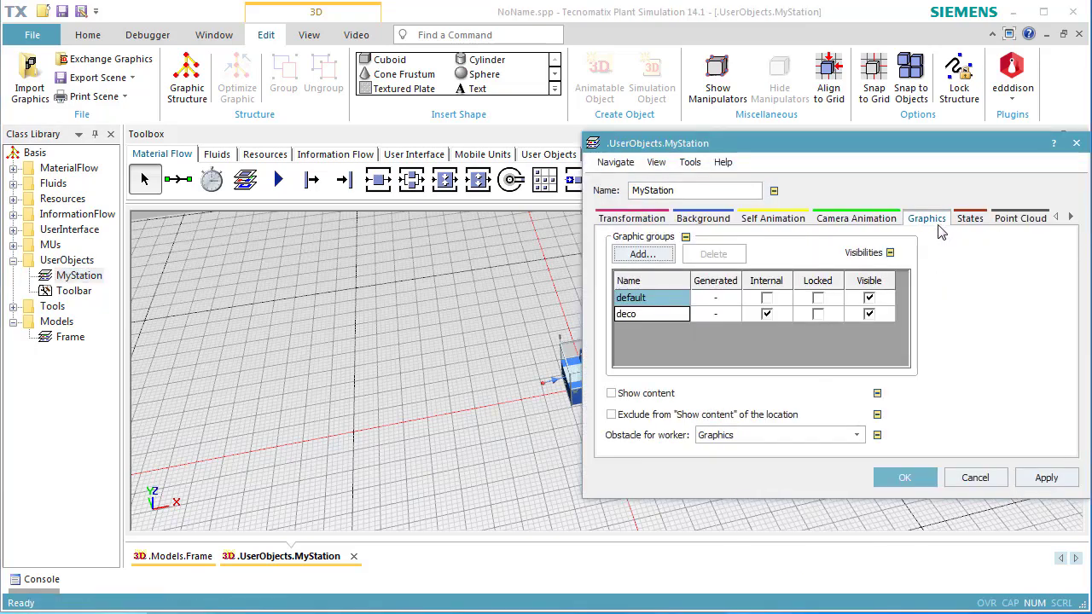
left_click(868, 298)
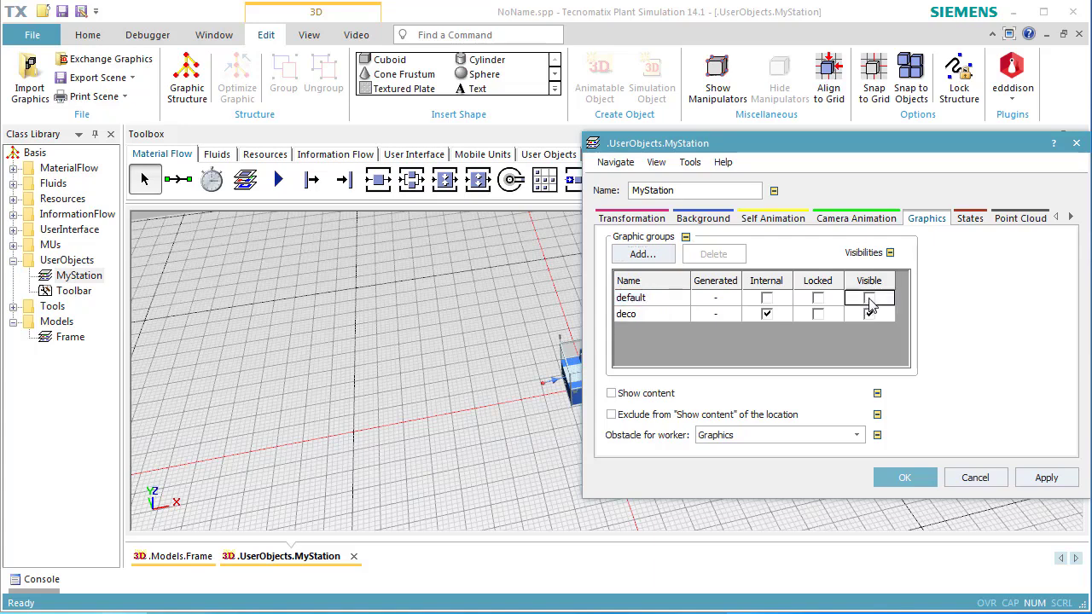
left_click(869, 313)
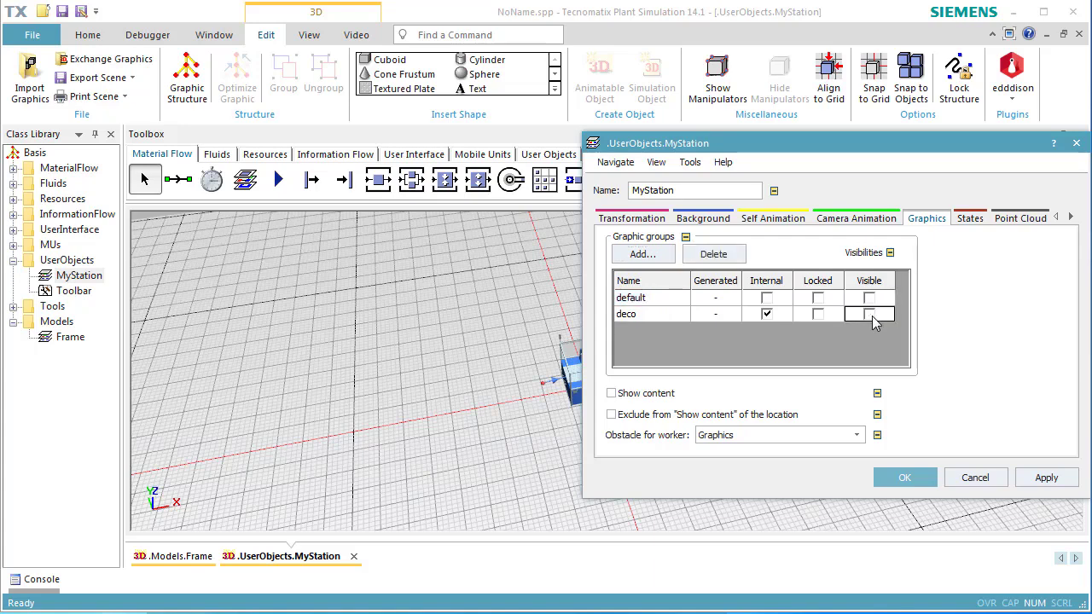
Enable Show content for MyStation, accept the 3D properties and close the MyStation frame
left_click(672, 399)
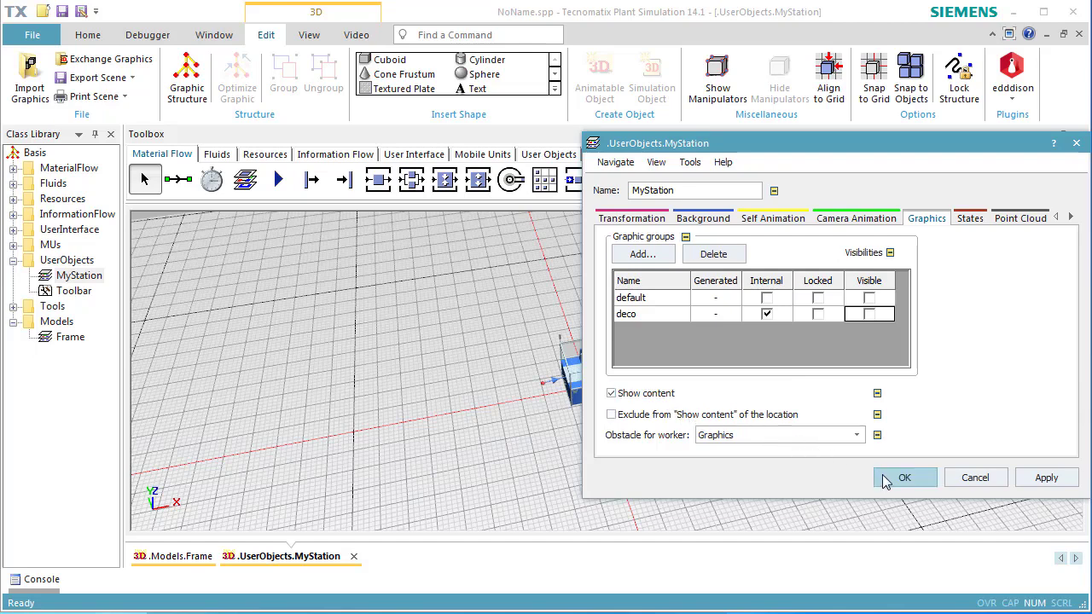
left_click(903, 478)
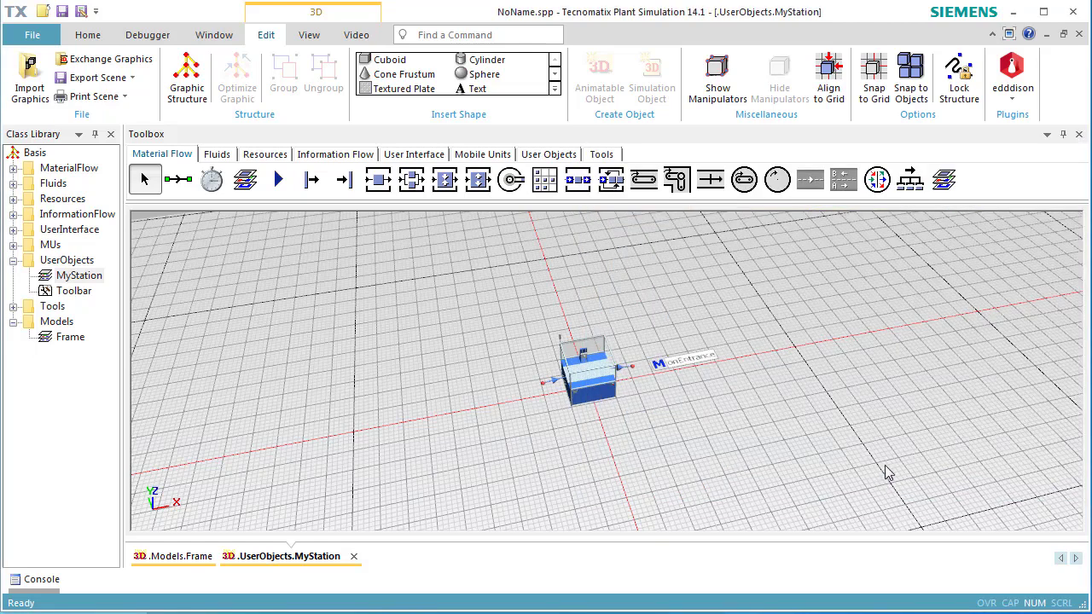
left_click(1078, 34)
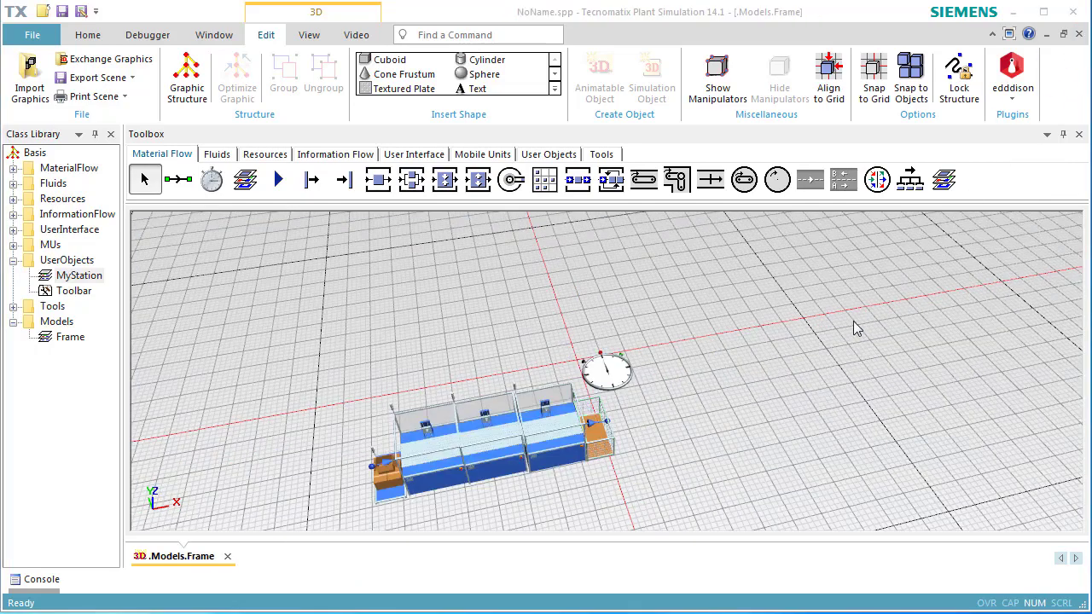
Reset the simulation in the EventController, apply real-time mode with factor 10 and start the run with the line in view
double_click(617, 369)
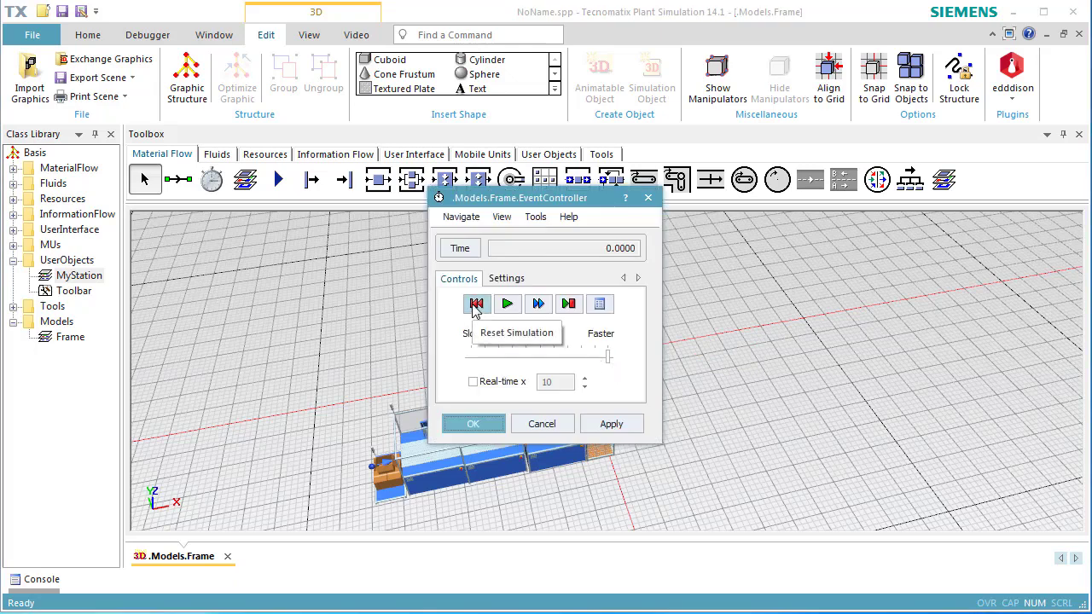
left_click(476, 303)
left_click(474, 382)
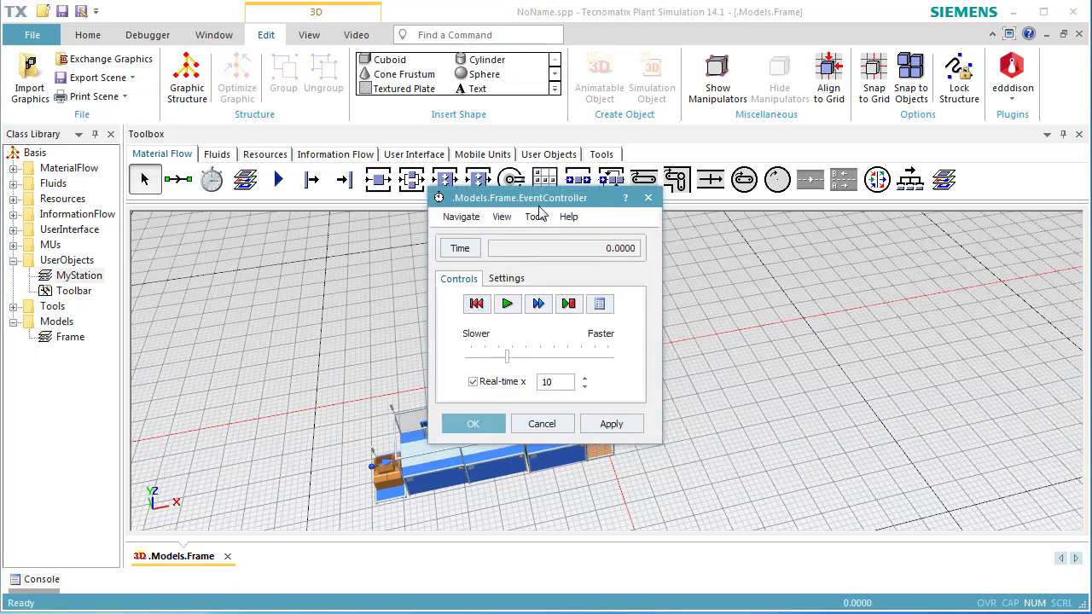
left_click_drag(546, 202, 817, 189)
left_click(885, 413)
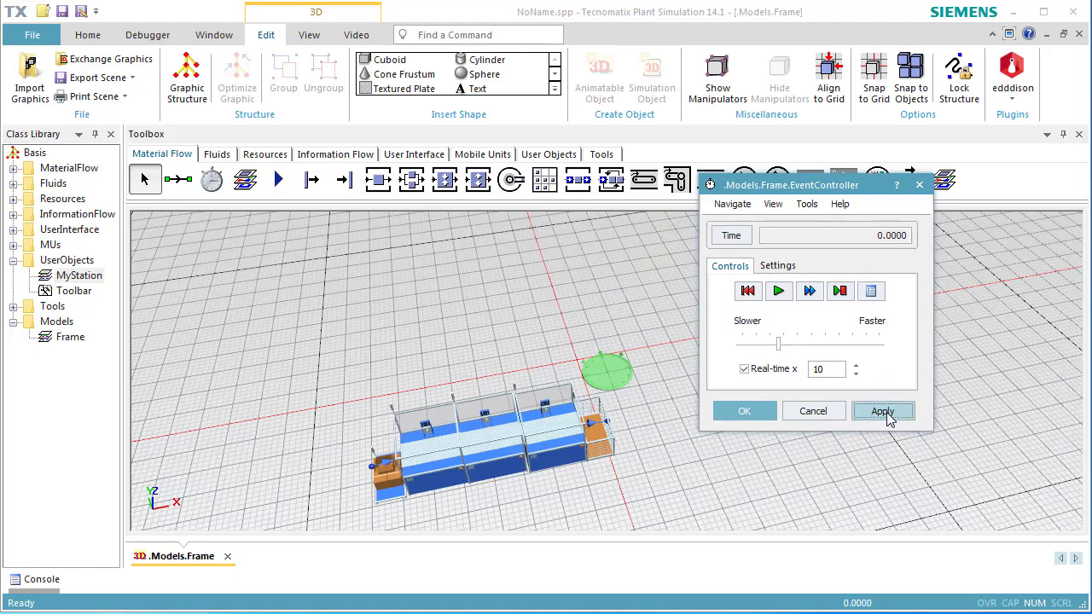
left_click(778, 291)
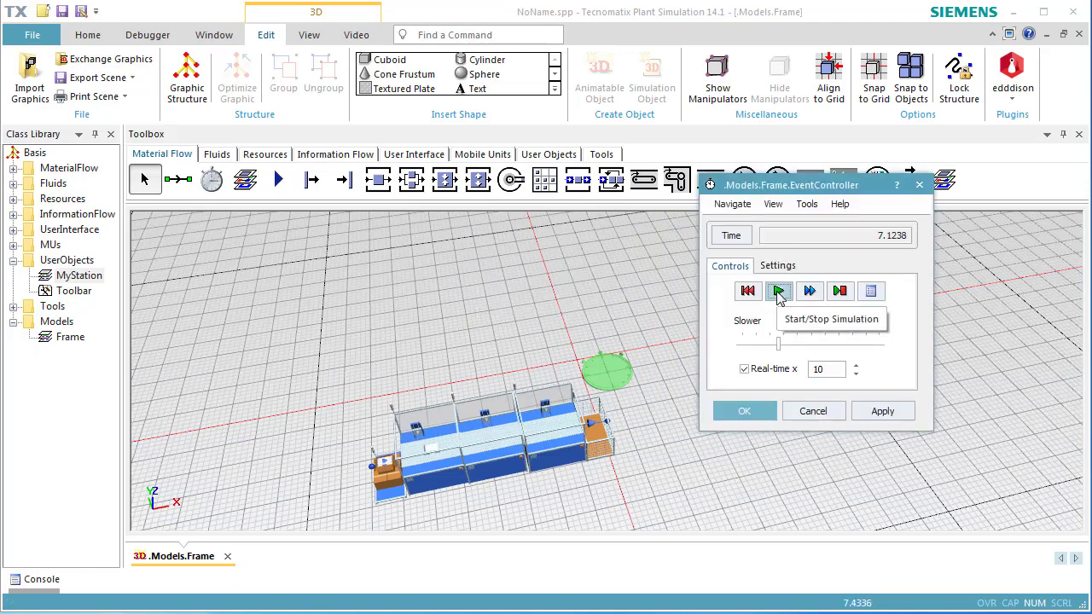